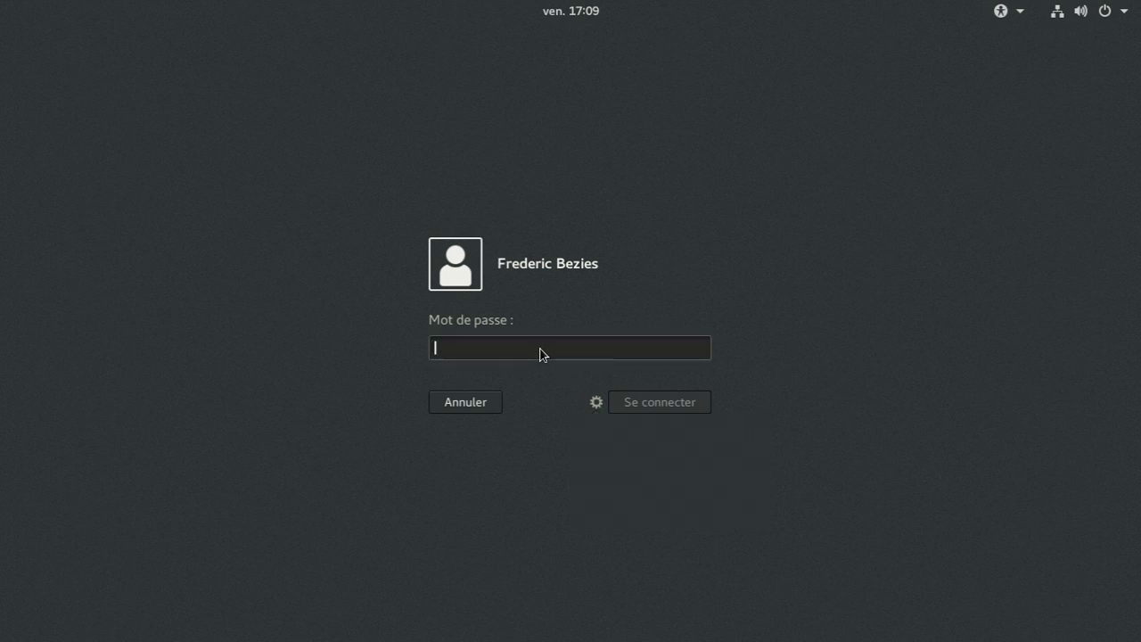
# Step: Enter the account password and log in to the desktop session
pyautogui.write('********')
pyautogui.press('Return')
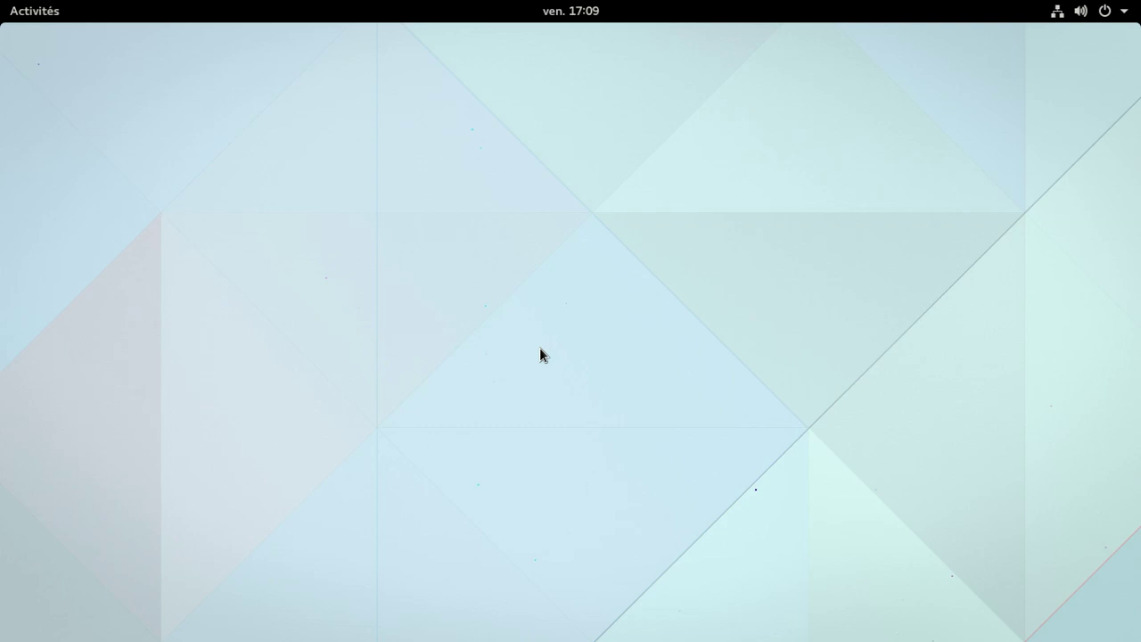
# Step: Open the system settings and view the Détails overview with the GNOME version and hardware information
pyautogui.click(1123, 11)
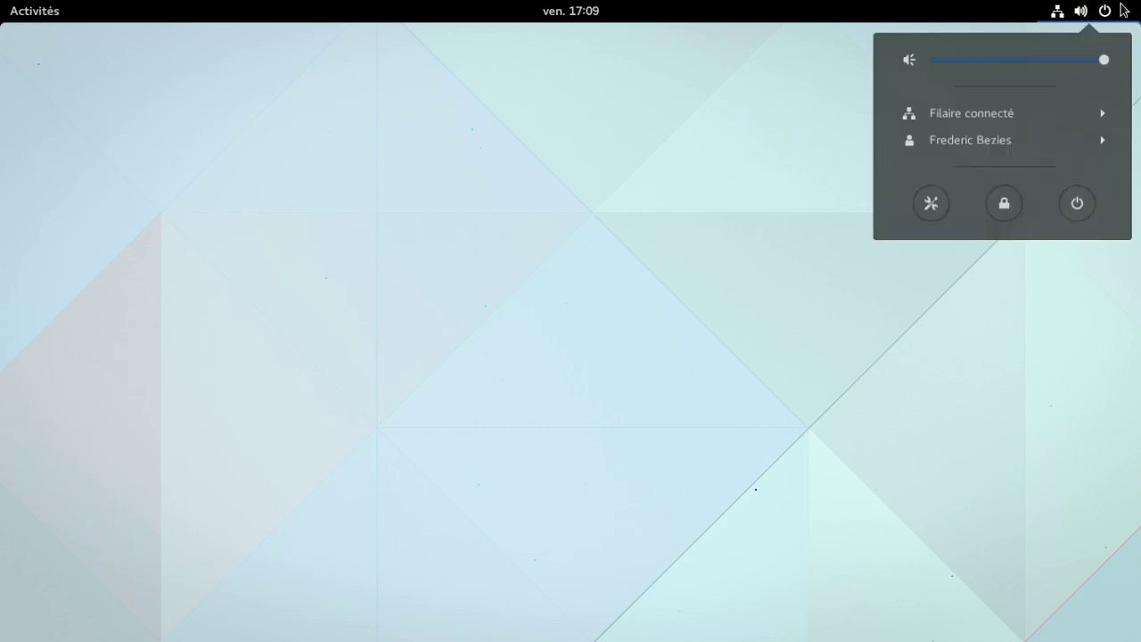
pyautogui.click(931, 205)
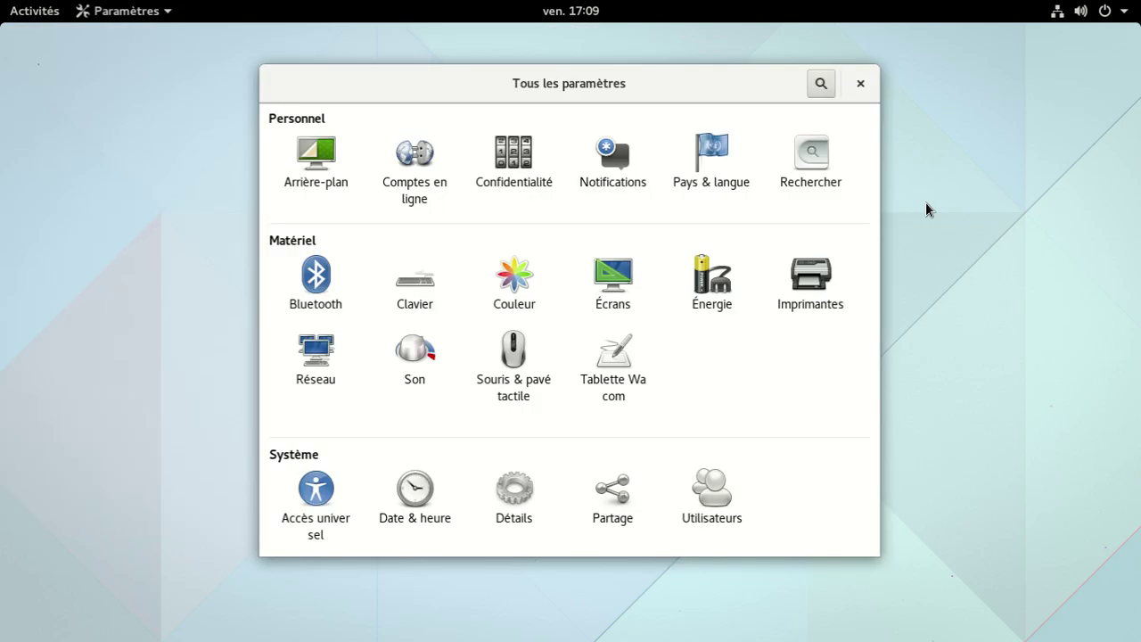
pyautogui.click(504, 497)
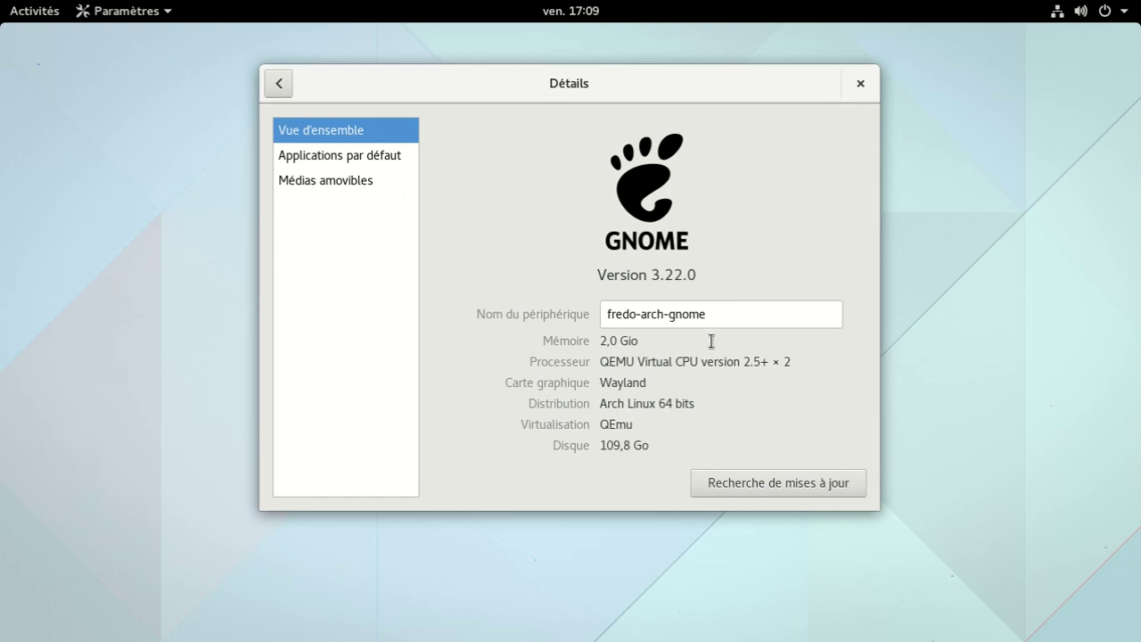
pyautogui.click(282, 86)
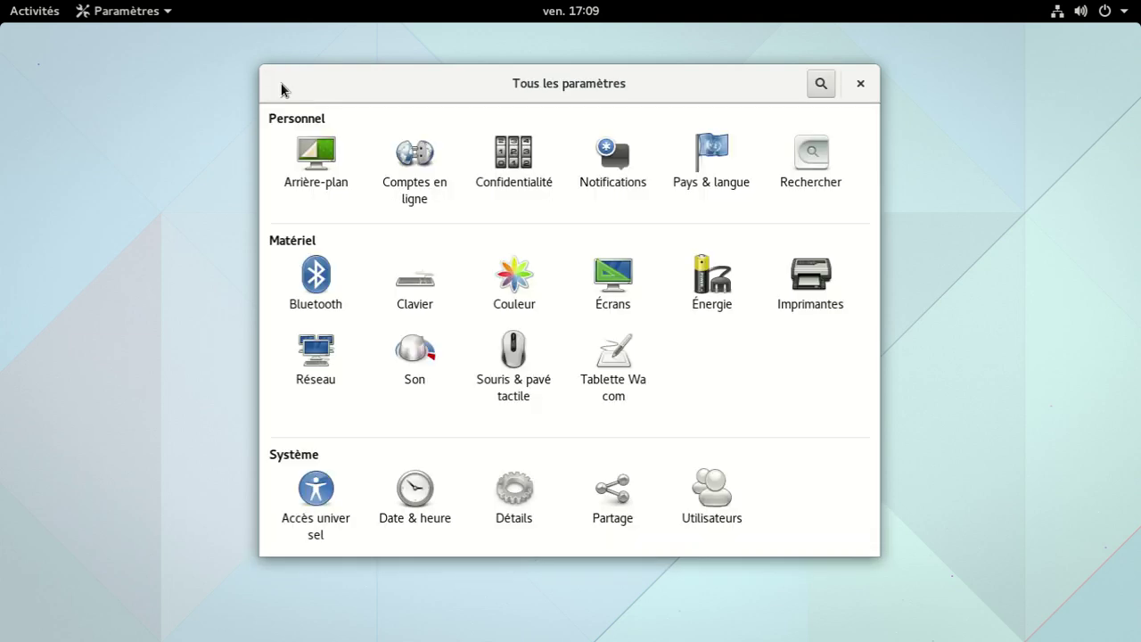
# Step: Set the black-and-white waterfall wallpaper as the desktop background and close the settings
pyautogui.click(302, 176)
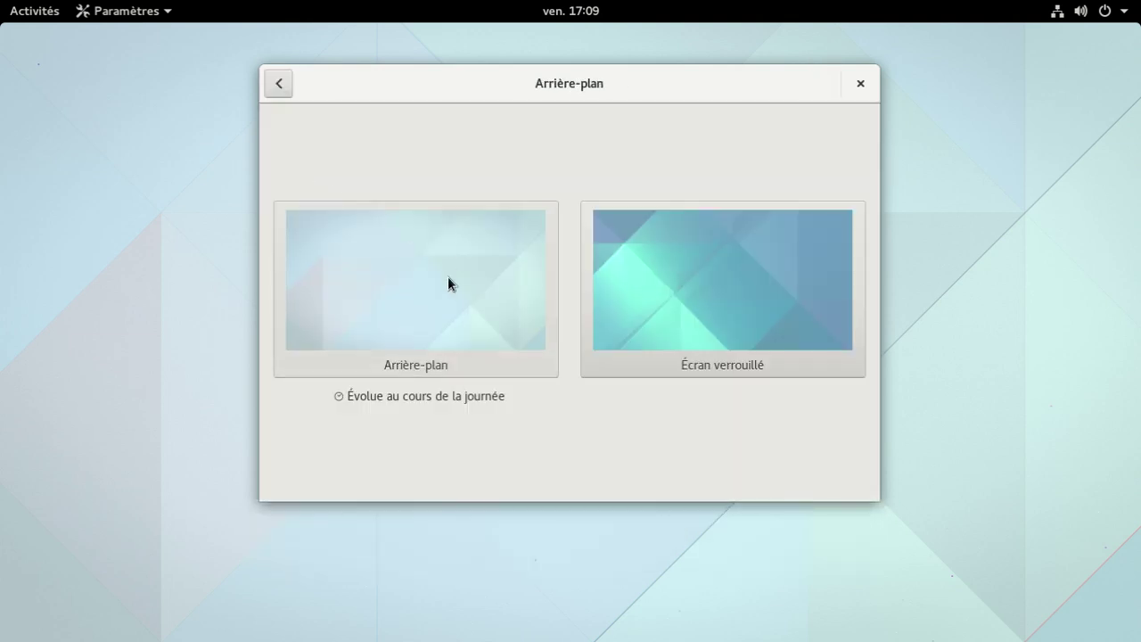
pyautogui.click(447, 278)
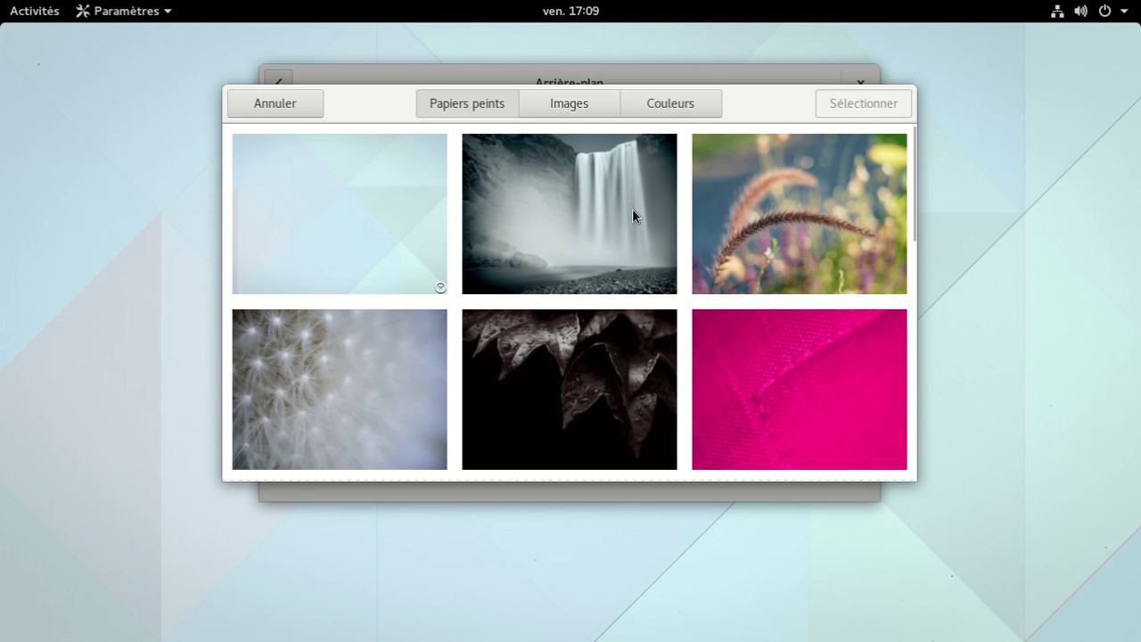
pyautogui.scroll(-5, 633, 214)
pyautogui.scroll(-2, 633, 214)
pyautogui.scroll(-2, 633, 215)
pyautogui.scroll(5, 632, 210)
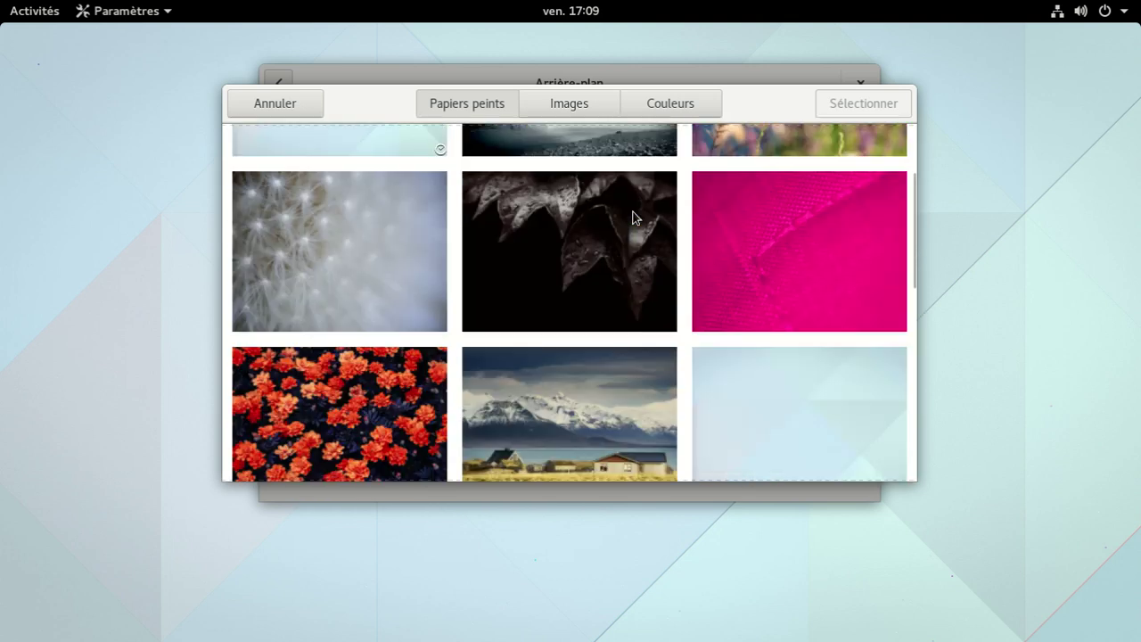
pyautogui.scroll(2, 632, 210)
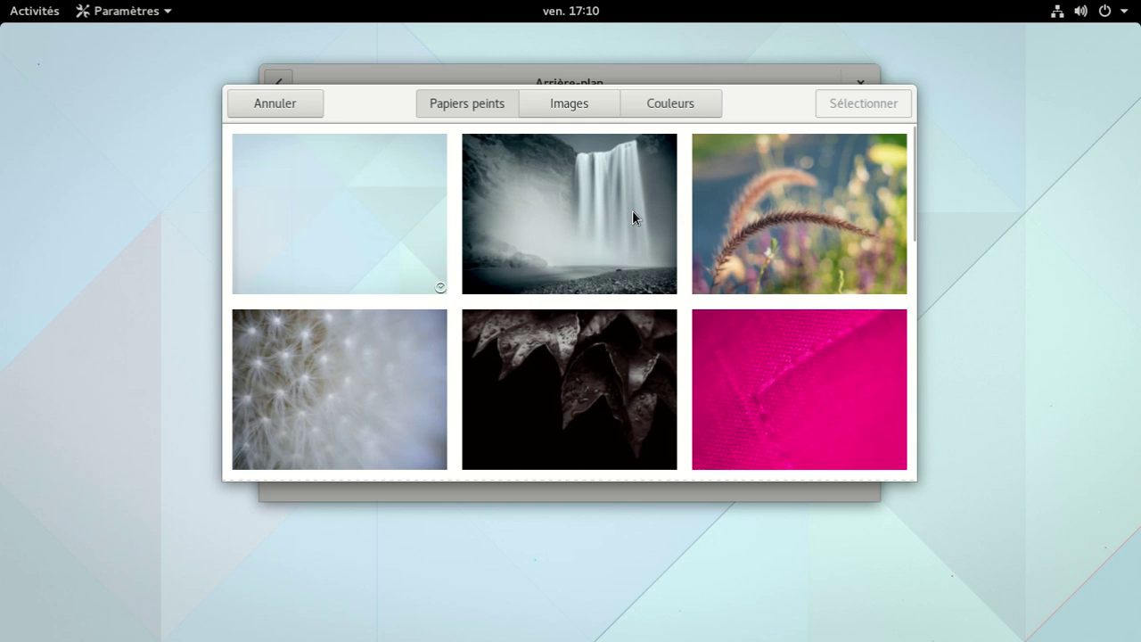
pyautogui.click(632, 211)
pyautogui.click(826, 106)
pyautogui.click(864, 86)
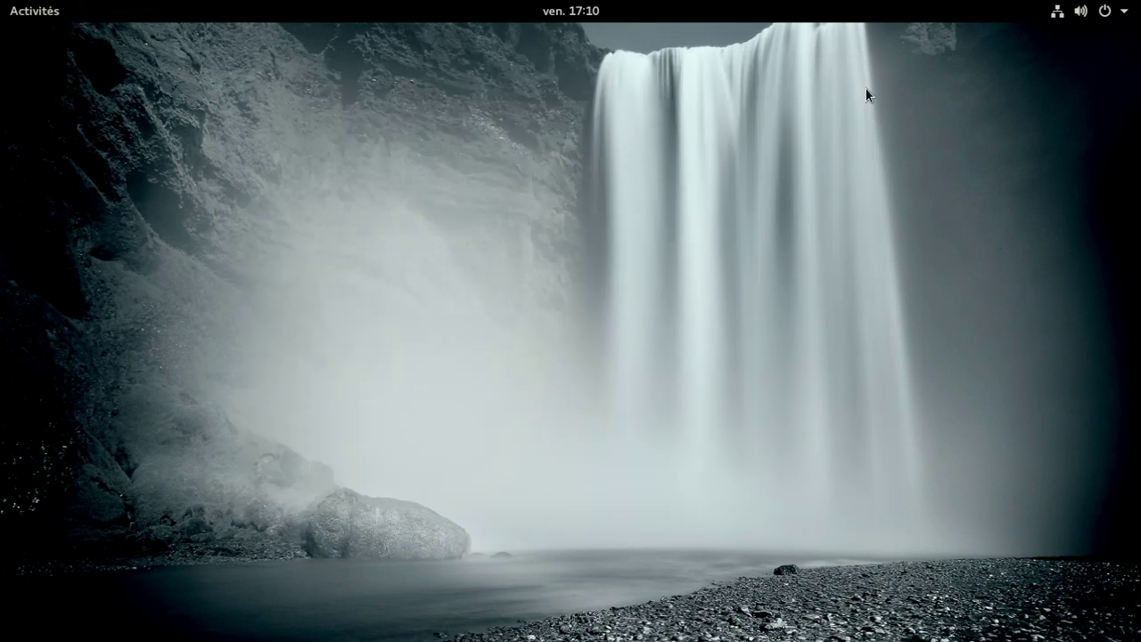
# Step: Open the file manager at the home folder and shrink its icons by two zoom levels
pyautogui.click(36, 12)
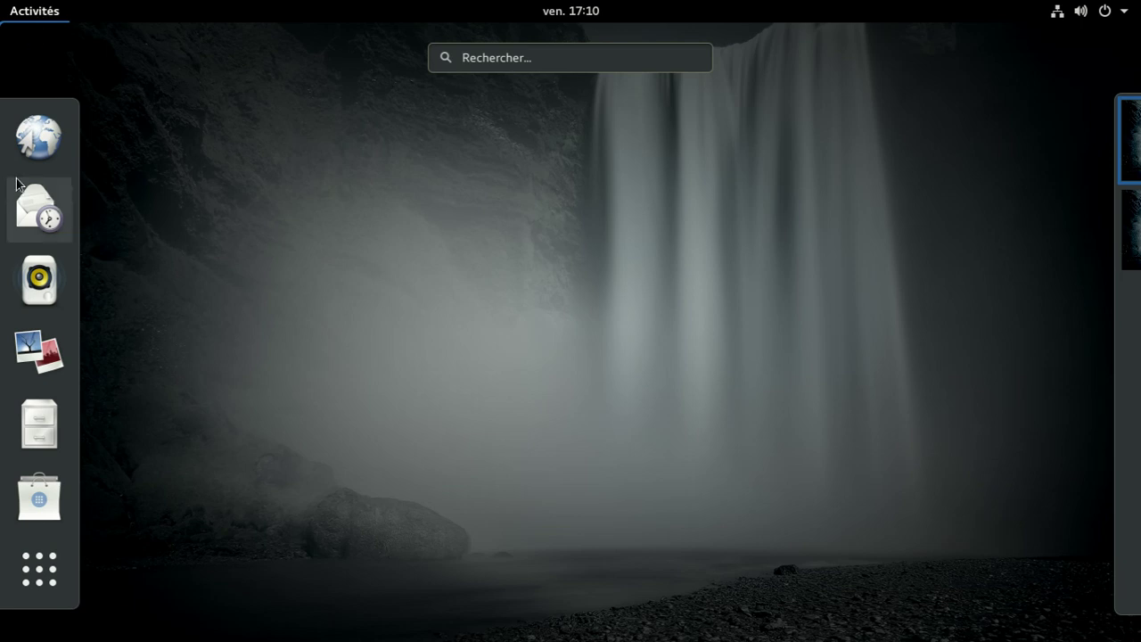
pyautogui.click(38, 424)
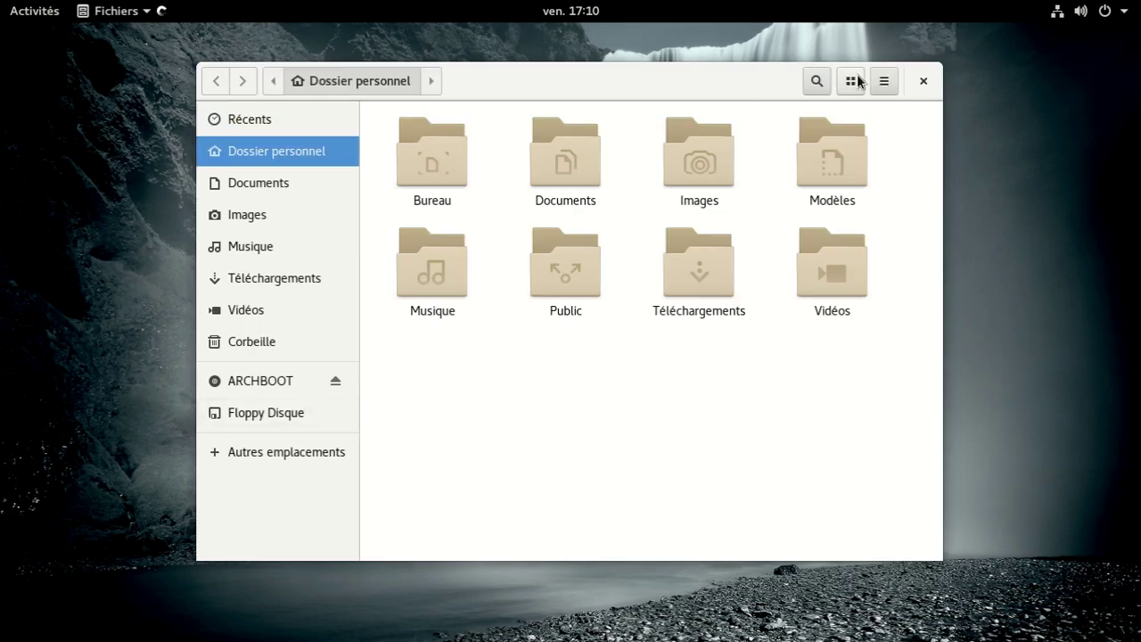
pyautogui.click(857, 81)
pyautogui.click(858, 81)
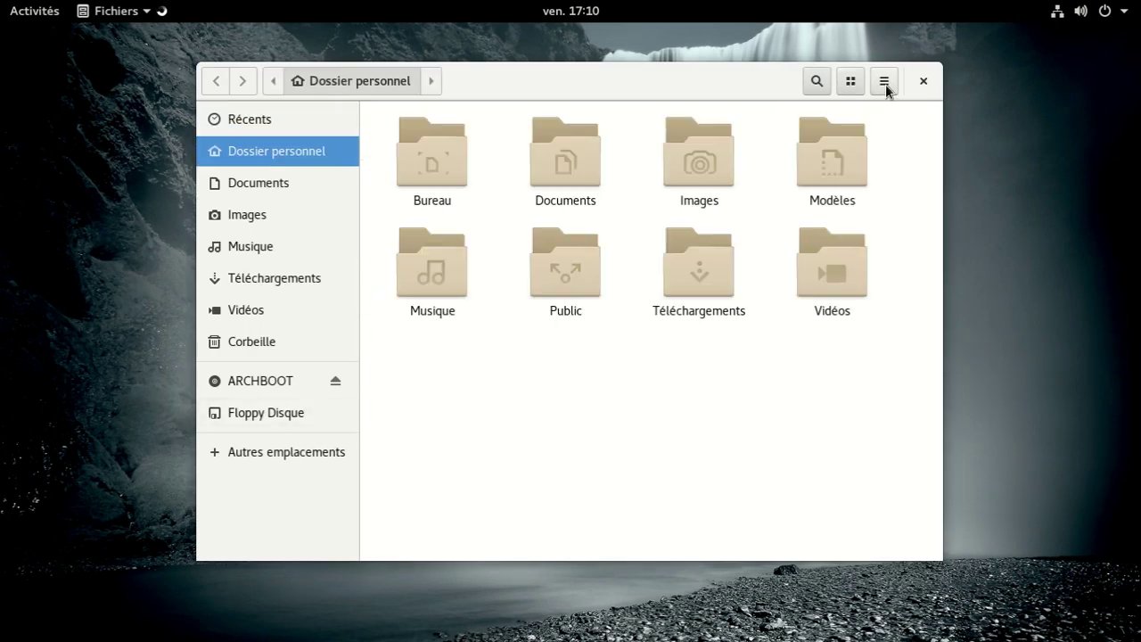
pyautogui.click(883, 83)
pyautogui.click(788, 175)
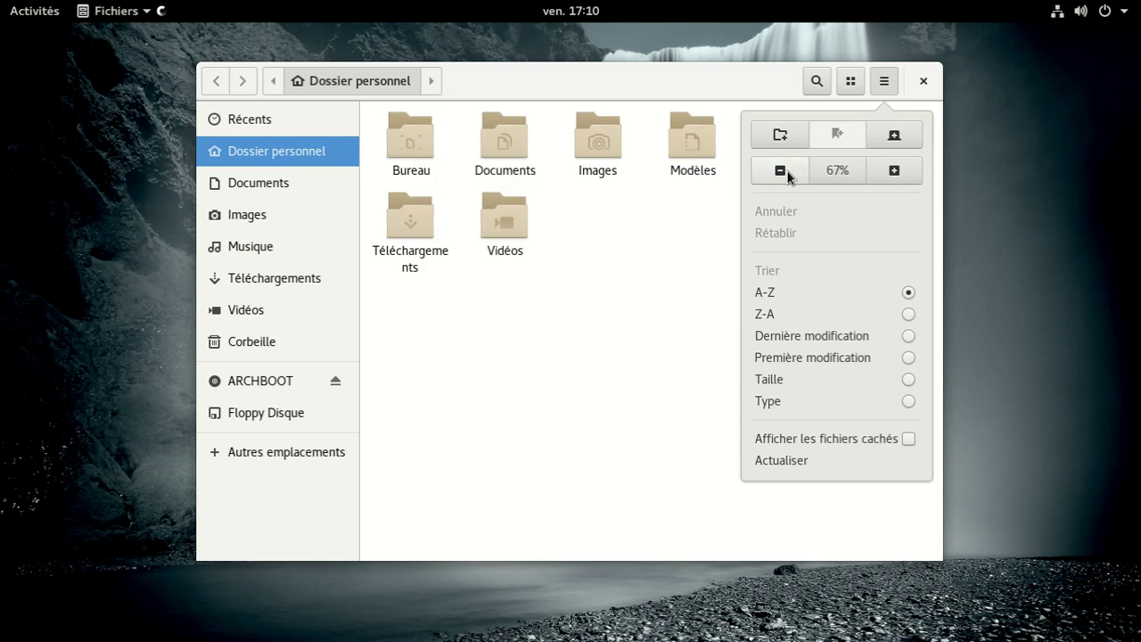
pyautogui.click(788, 176)
pyautogui.click(858, 100)
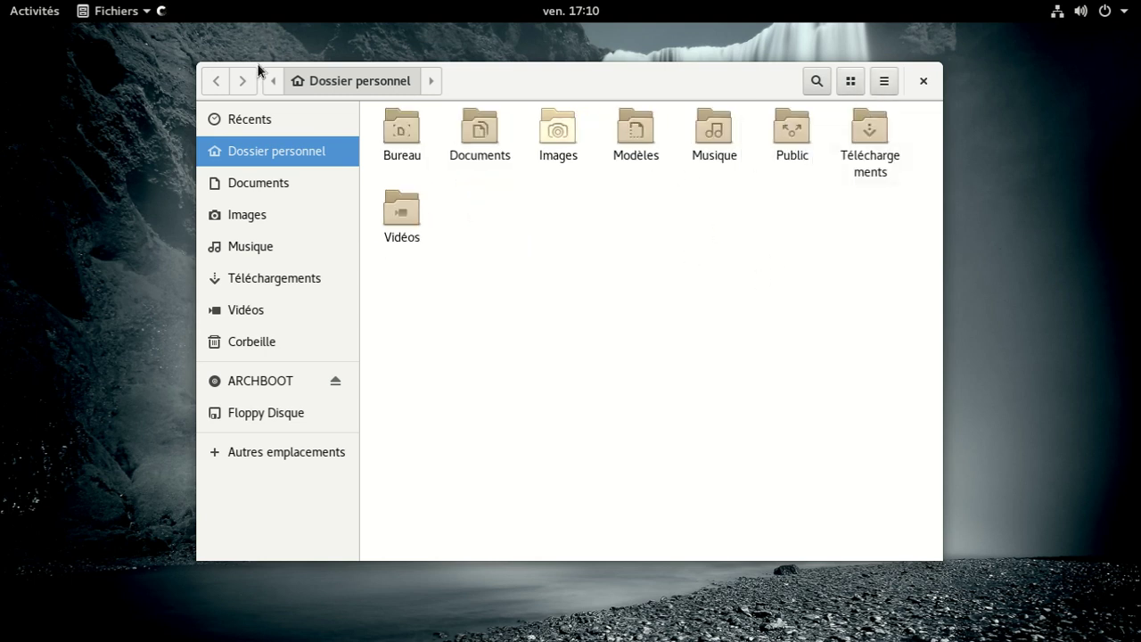
# Step: Inspect the file manager's application menu and the home folder's context menu, and close the window
pyautogui.click(130, 16)
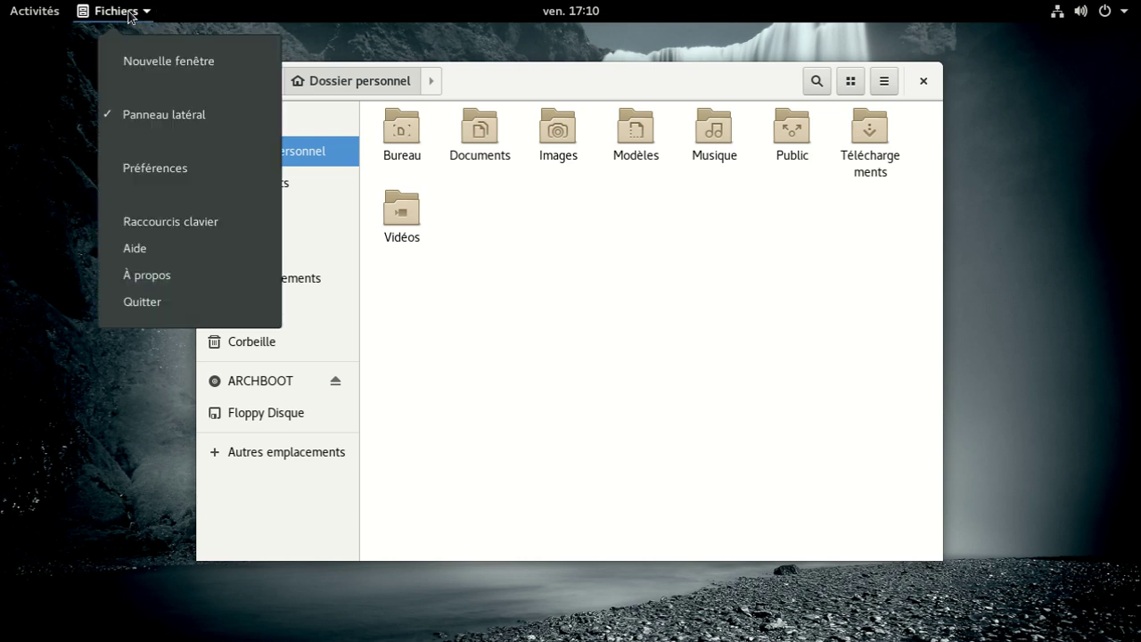
pyautogui.click(155, 265)
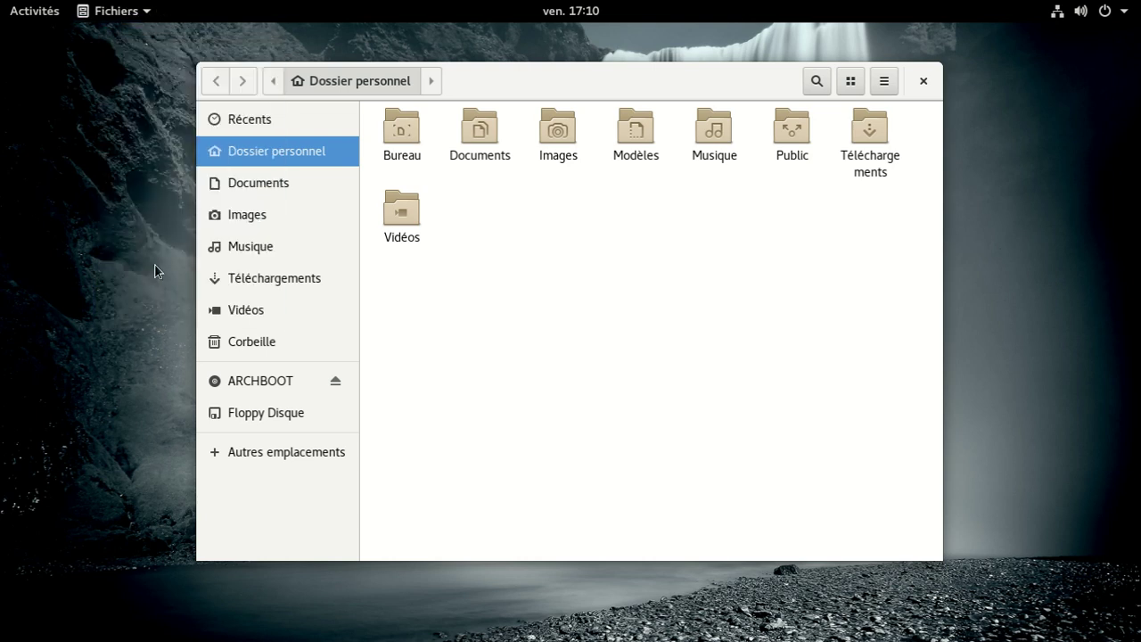
pyautogui.click(743, 178)
pyautogui.rightClick(590, 259)
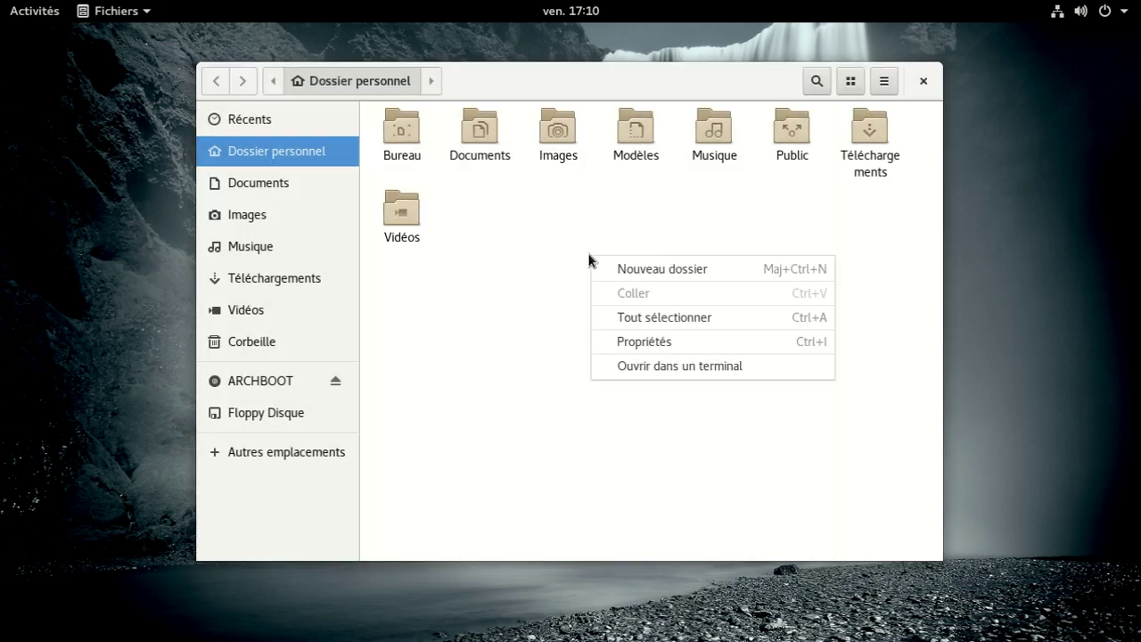
pyautogui.click(557, 251)
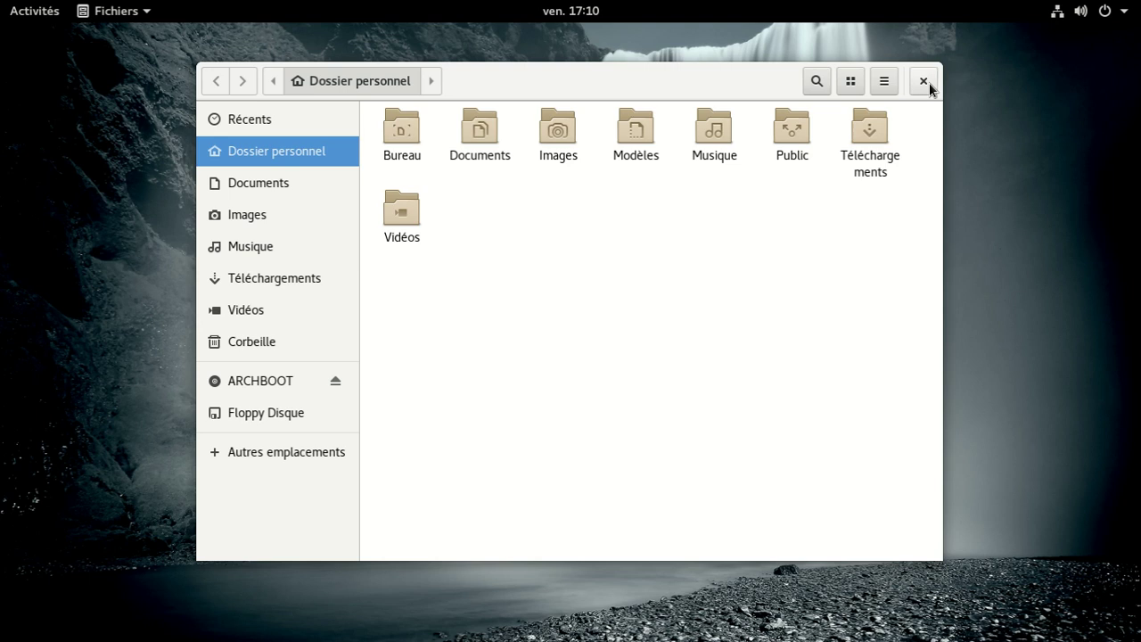
pyautogui.click(927, 82)
# Step: Browse the complete list of installed applications and launch Outil de personnalisation from the Utilitaires folder
pyautogui.click(45, 14)
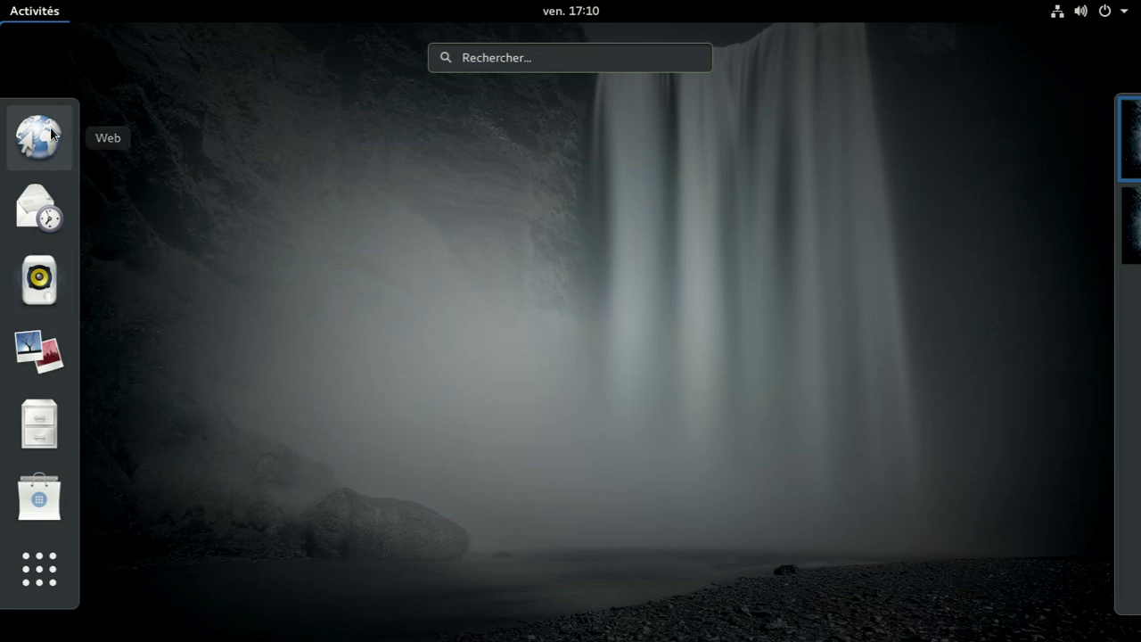
pyautogui.click(39, 562)
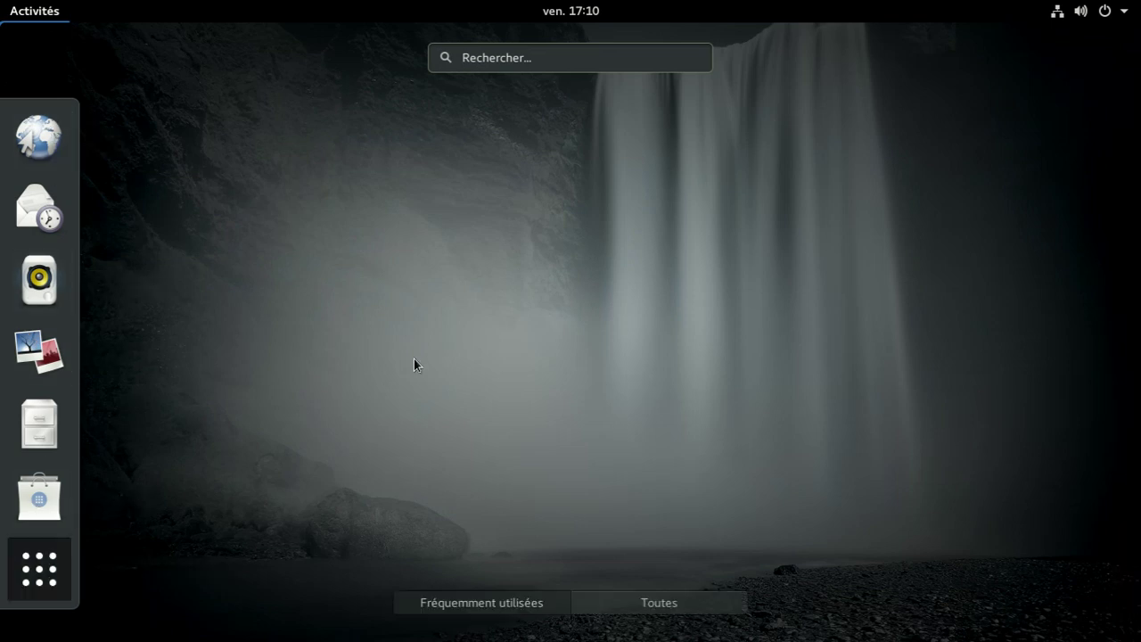
pyautogui.click(688, 603)
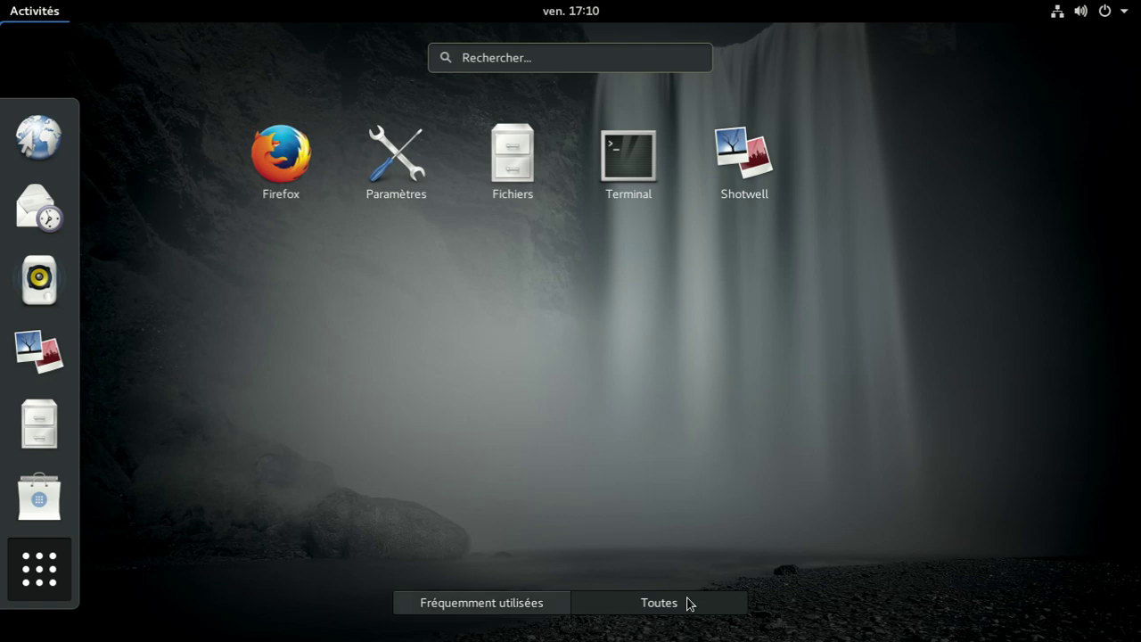
pyautogui.click(688, 604)
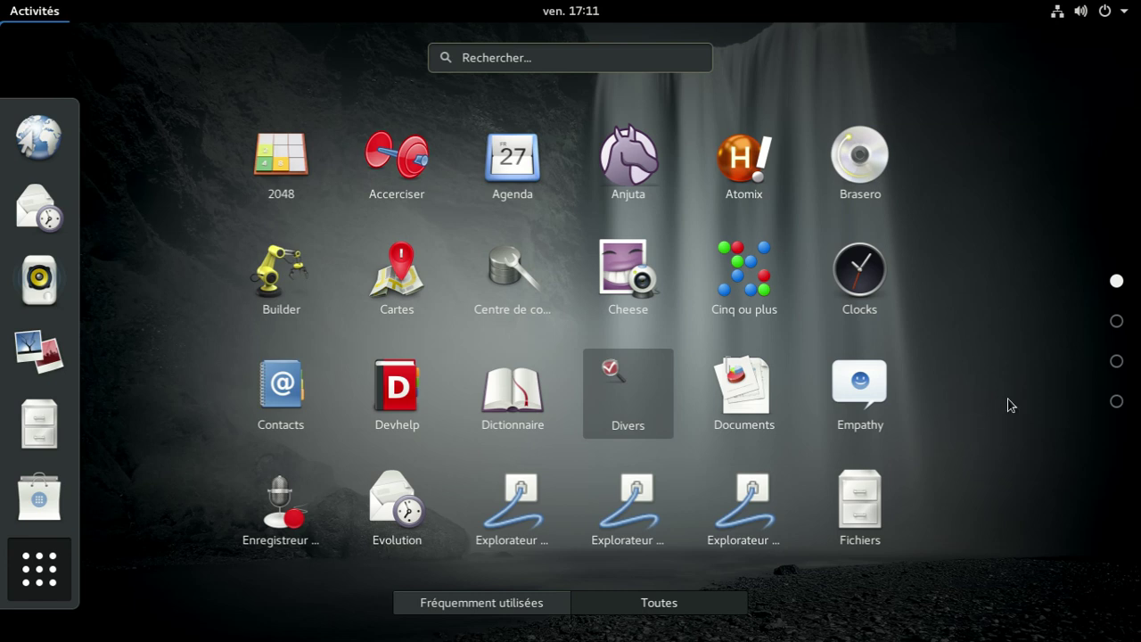
pyautogui.click(1117, 322)
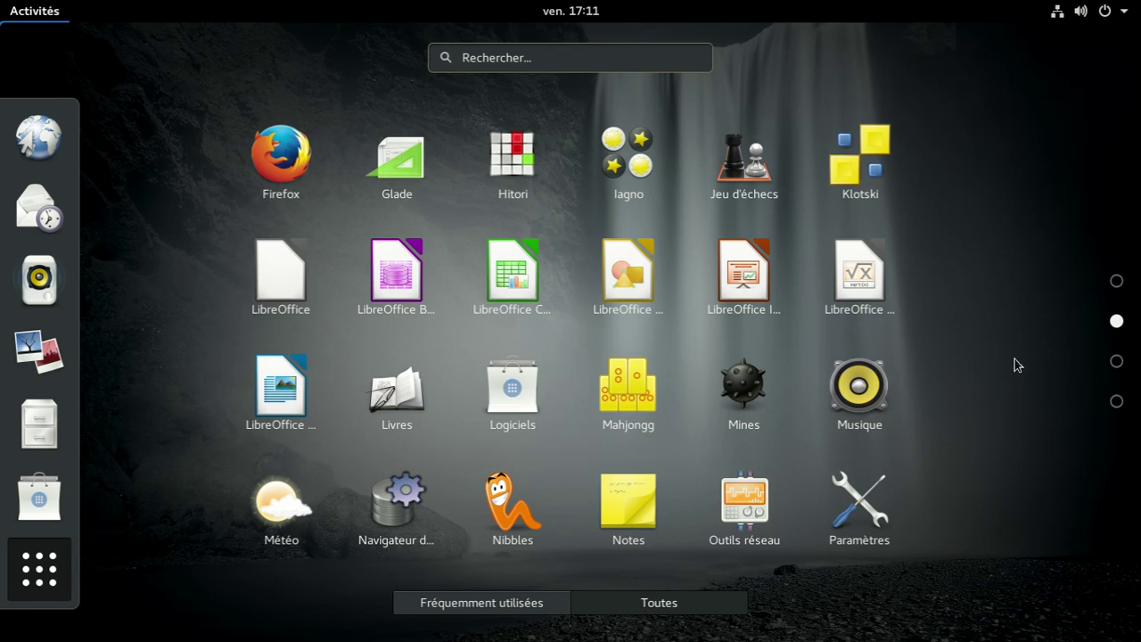
pyautogui.scroll(-1, 1015, 358)
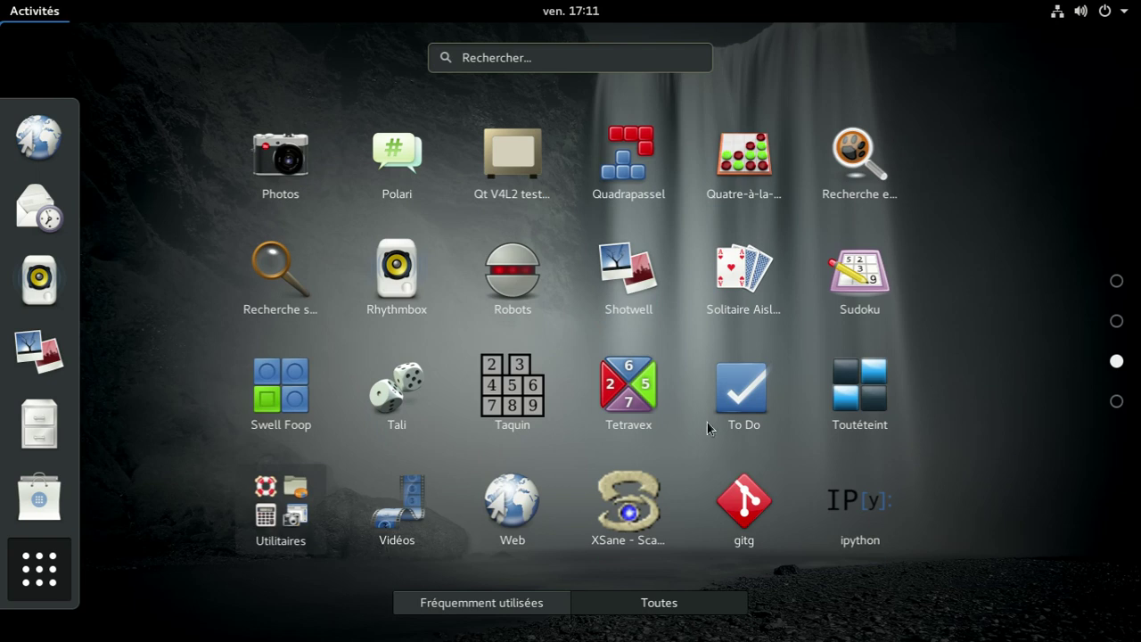
pyautogui.click(297, 493)
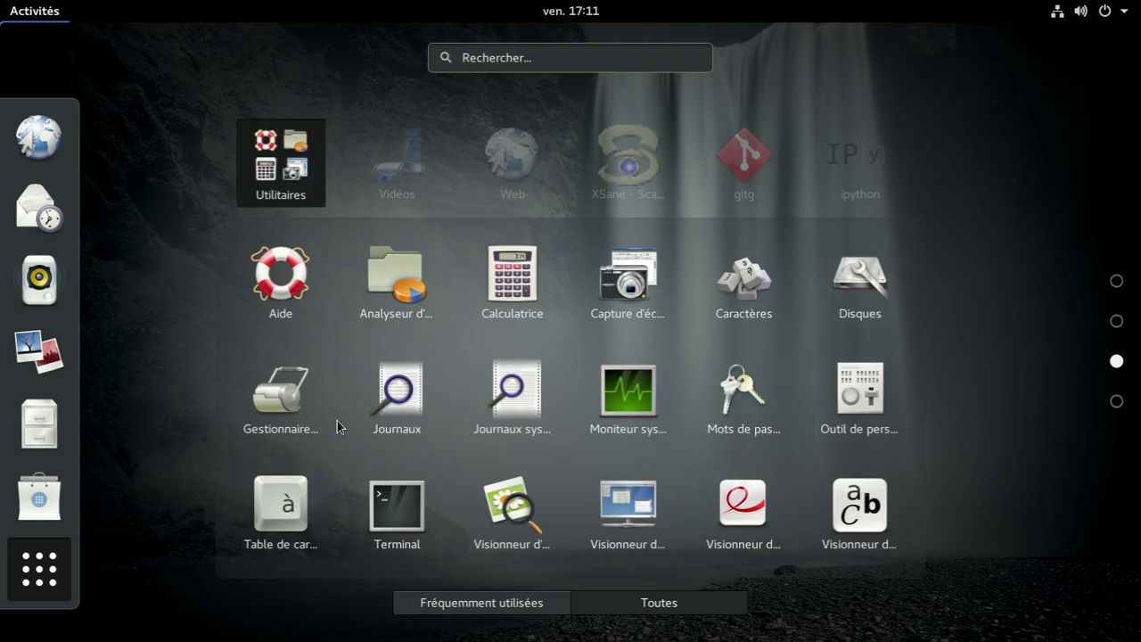
pyautogui.click(855, 402)
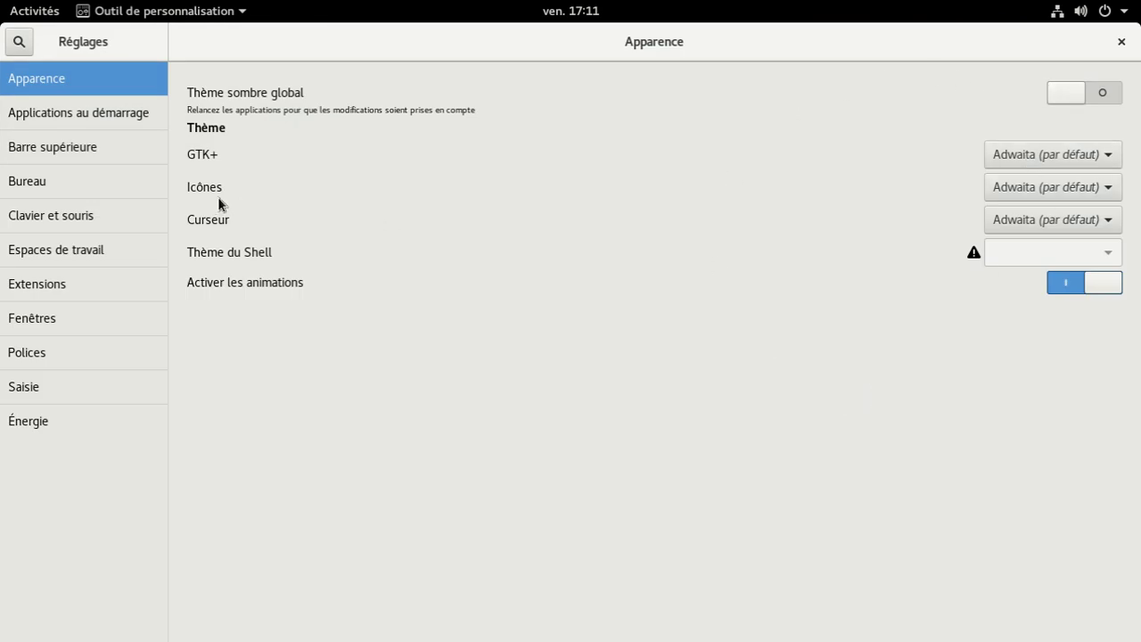
# Step: Enable the date display for the clock in the Barre supérieure settings
pyautogui.click(101, 146)
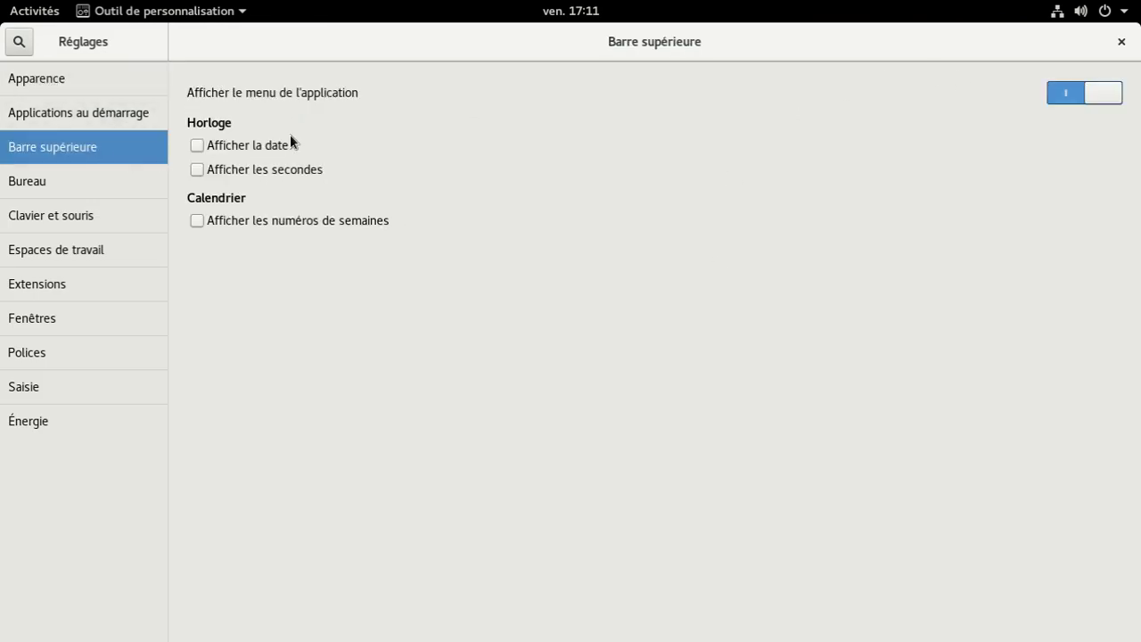
pyautogui.click(238, 143)
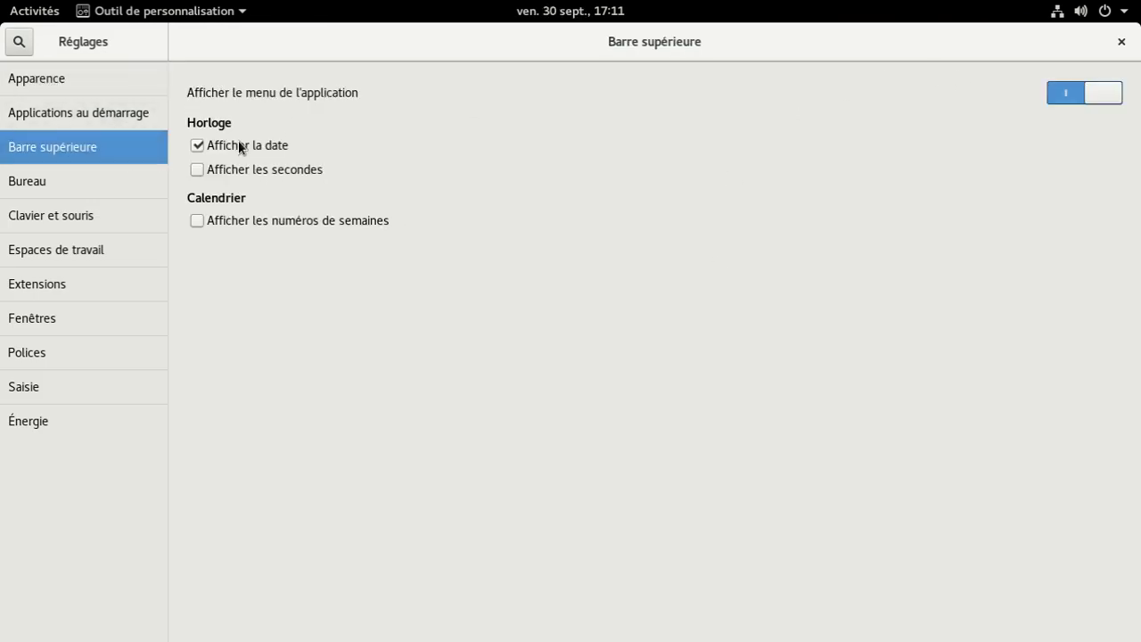
# Step: Look through the Bureau, Clavier et souris, Espaces de travail and Extensions settings
pyautogui.click(77, 192)
pyautogui.click(72, 218)
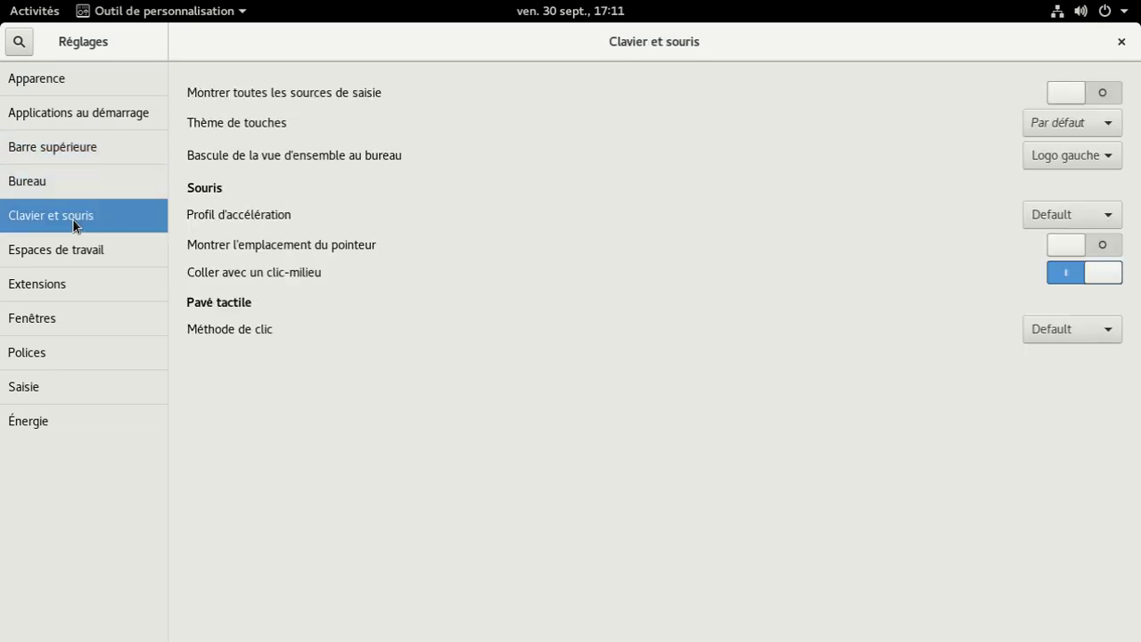
pyautogui.click(39, 252)
pyautogui.click(37, 284)
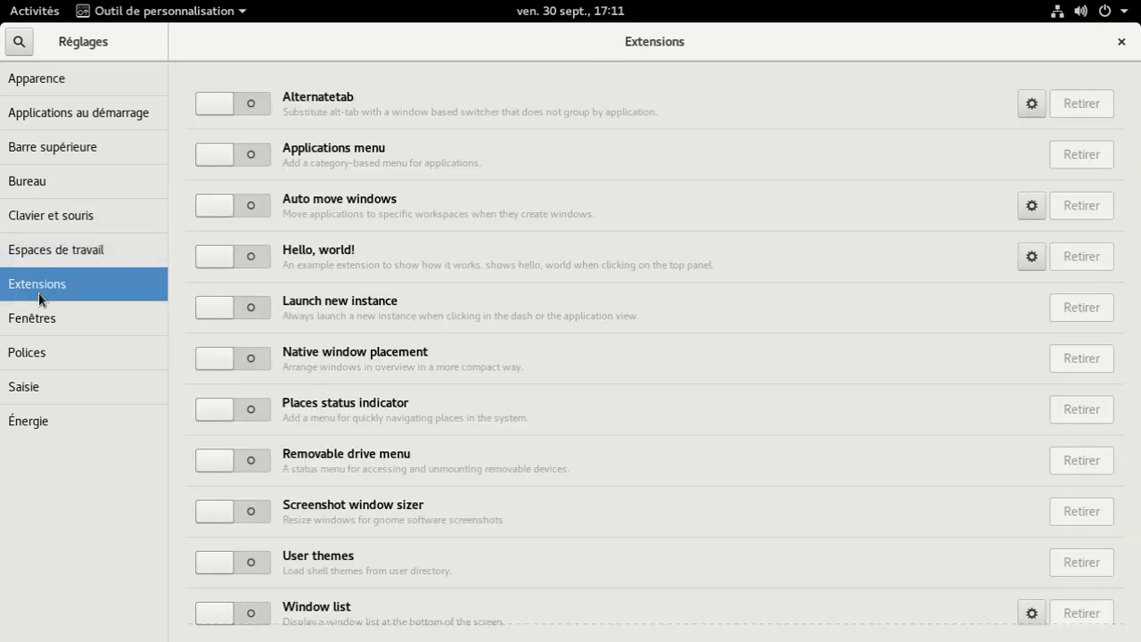
# Step: Enable the Maximiser and Minimiser title bar buttons in the Fenêtres settings
pyautogui.click(55, 319)
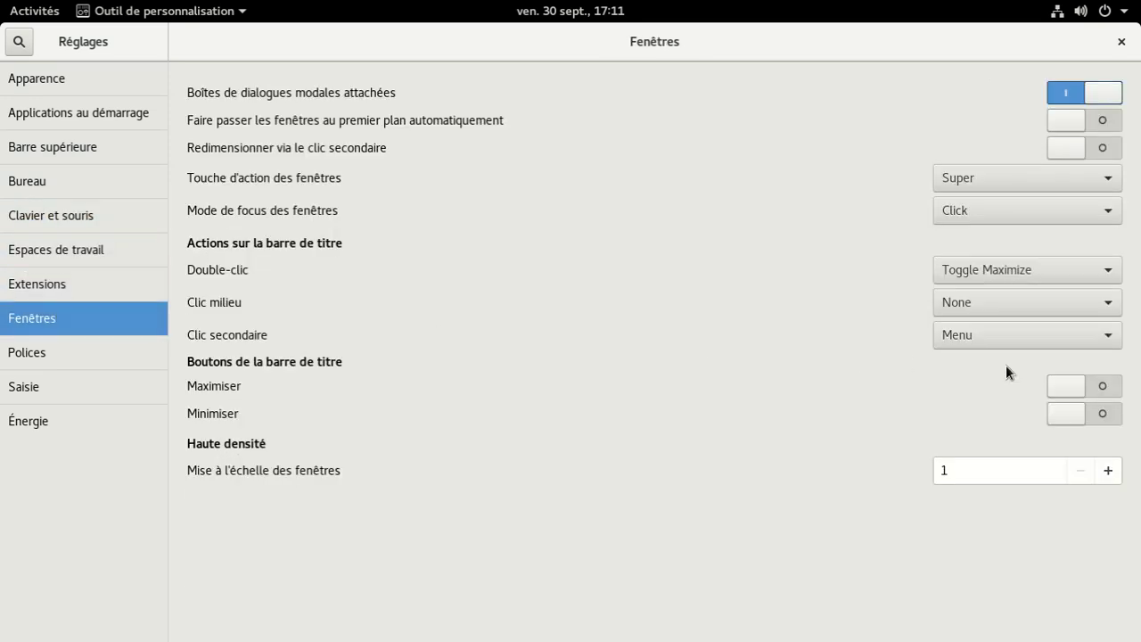
pyautogui.click(1078, 414)
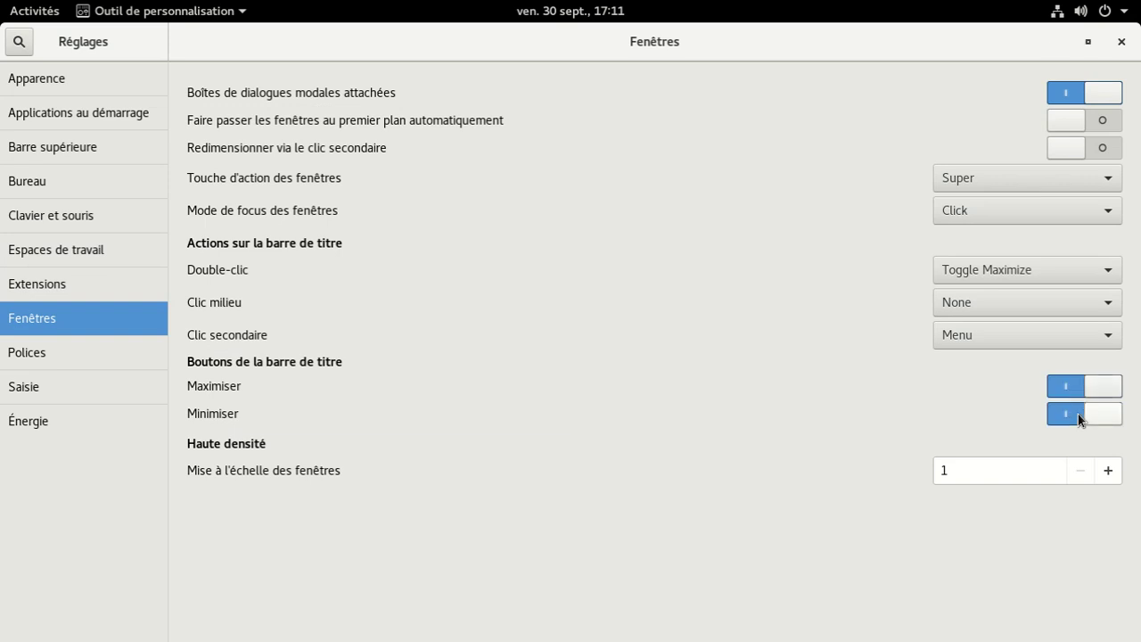
# Step: Restore the maximized tweak tool window to a smaller floating size and close it
pyautogui.click(1090, 48)
pyautogui.moveTo(403, 226); pyautogui.dragTo(921, 551)
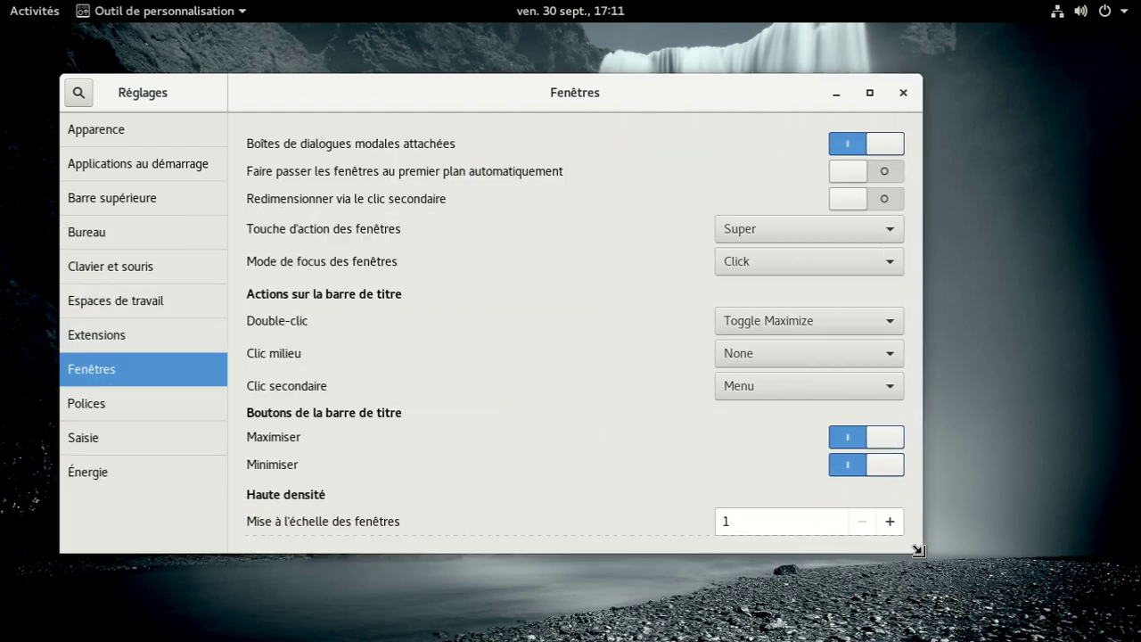
pyautogui.click(902, 94)
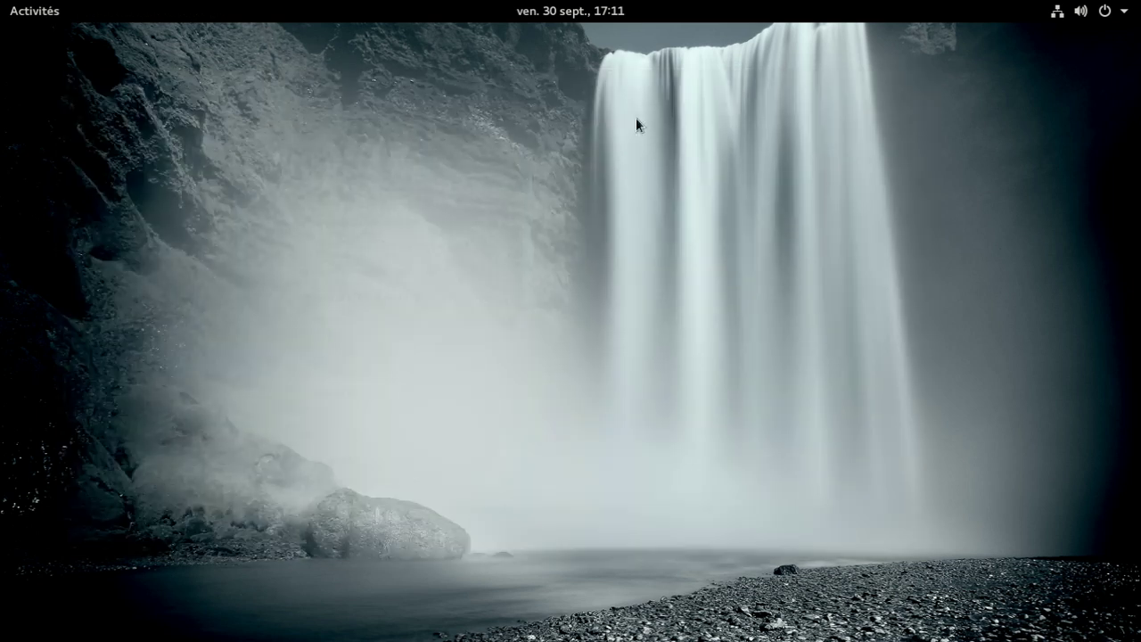
# Step: Open the Fichiers file manager from the dash and look into the Téléchargements folder
pyautogui.click(29, 13)
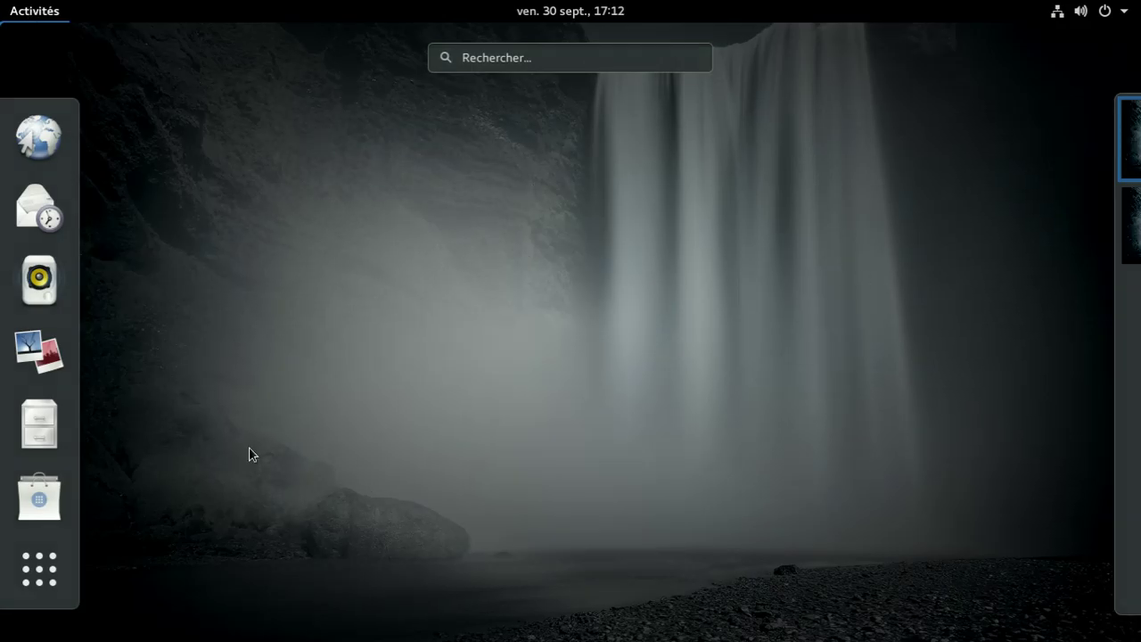
pyautogui.click(40, 406)
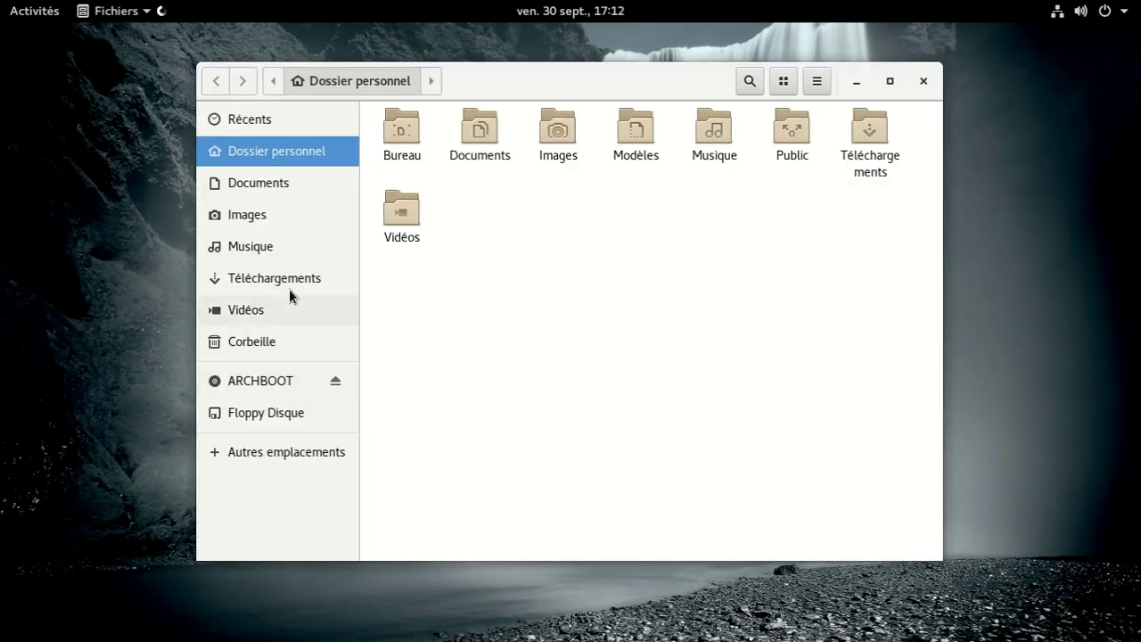
pyautogui.click(284, 279)
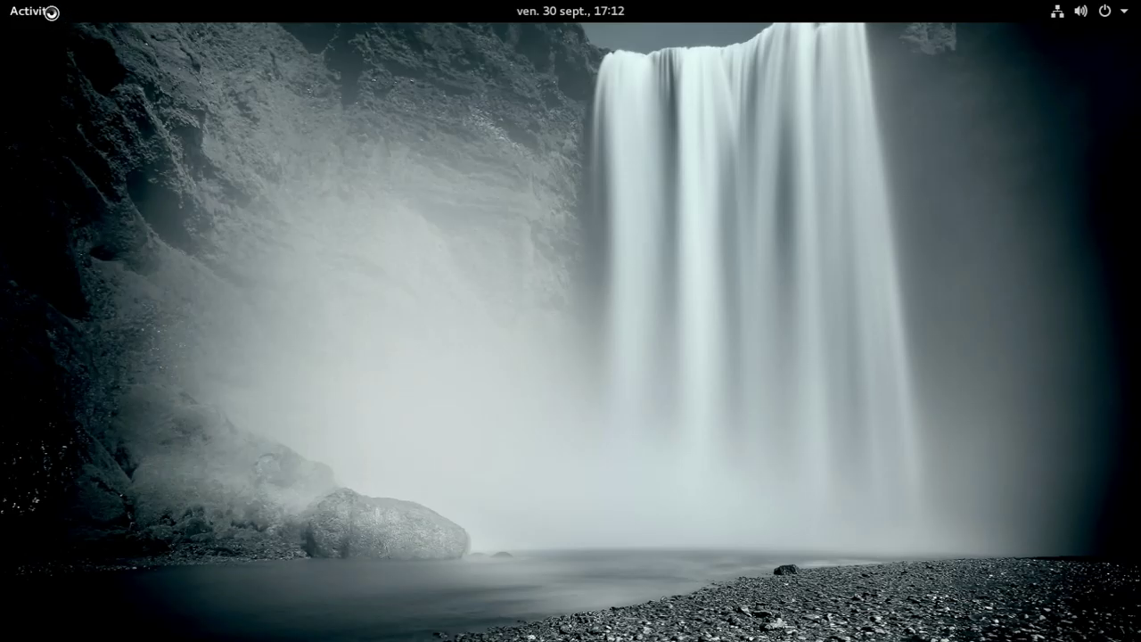
# Step: Browse through all pages of the installed applications and launch the GIMP image editor
pyautogui.click(51, 9)
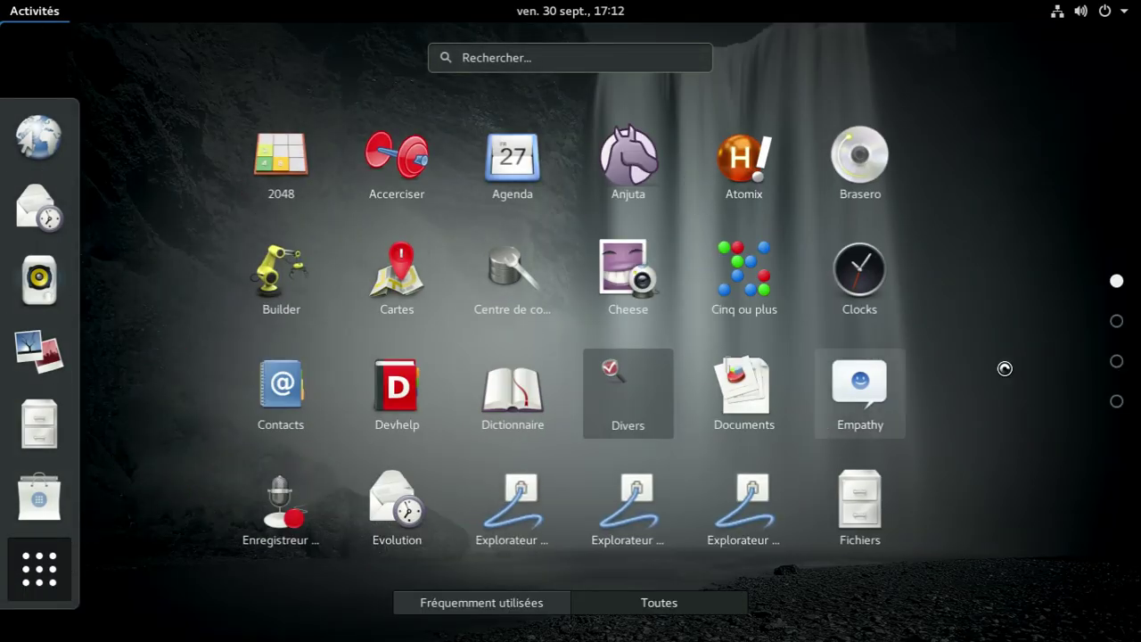
pyautogui.click(1120, 320)
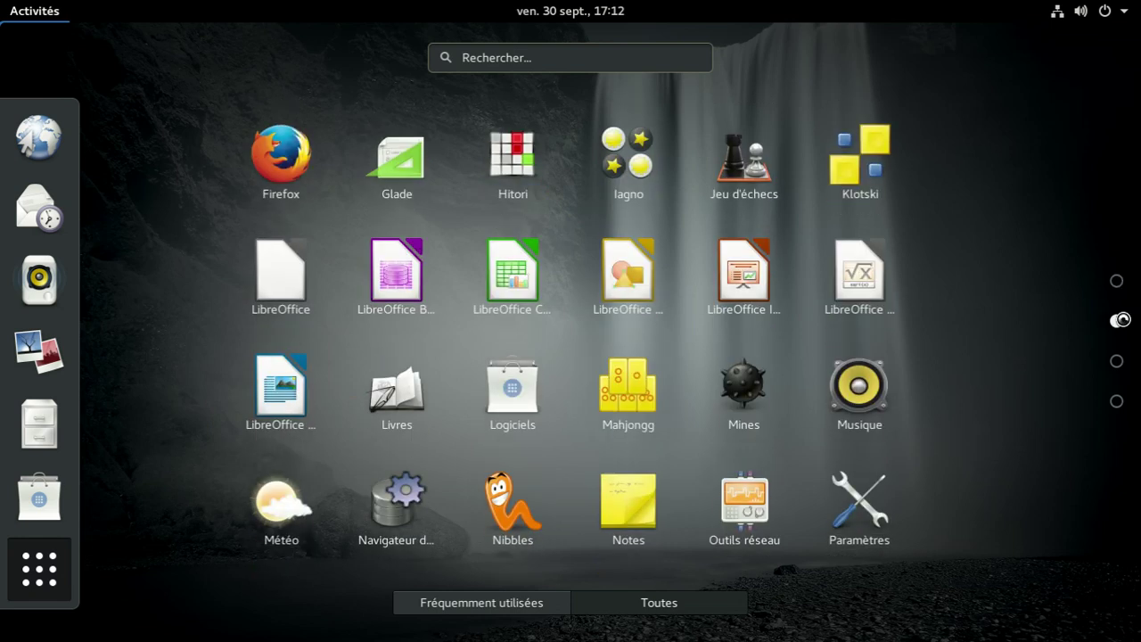
pyautogui.click(1118, 362)
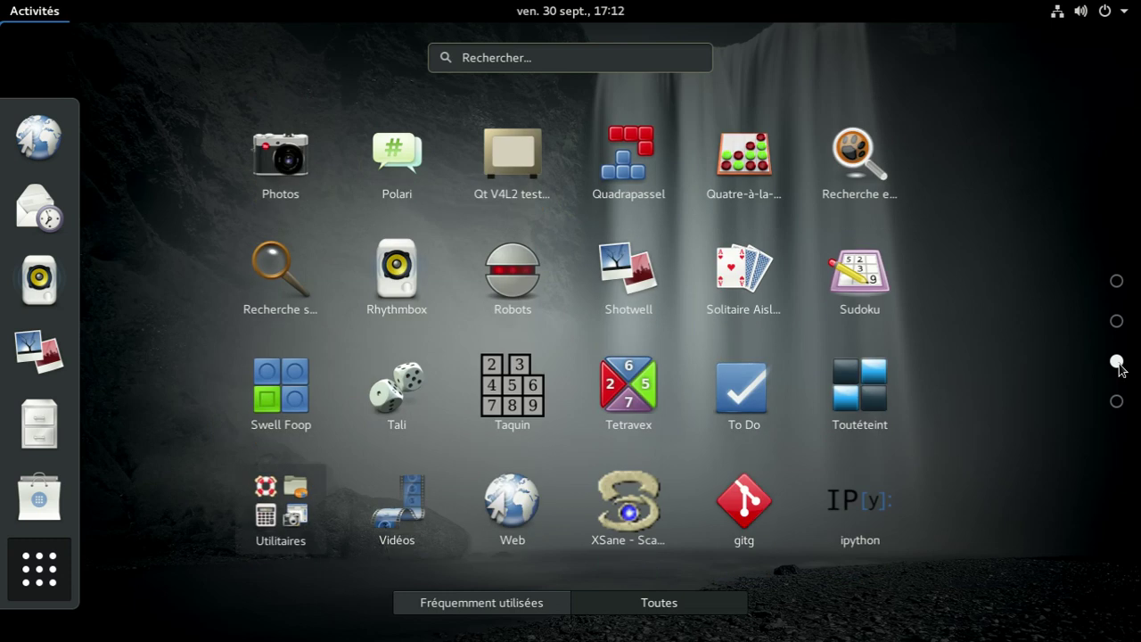
pyautogui.click(1118, 402)
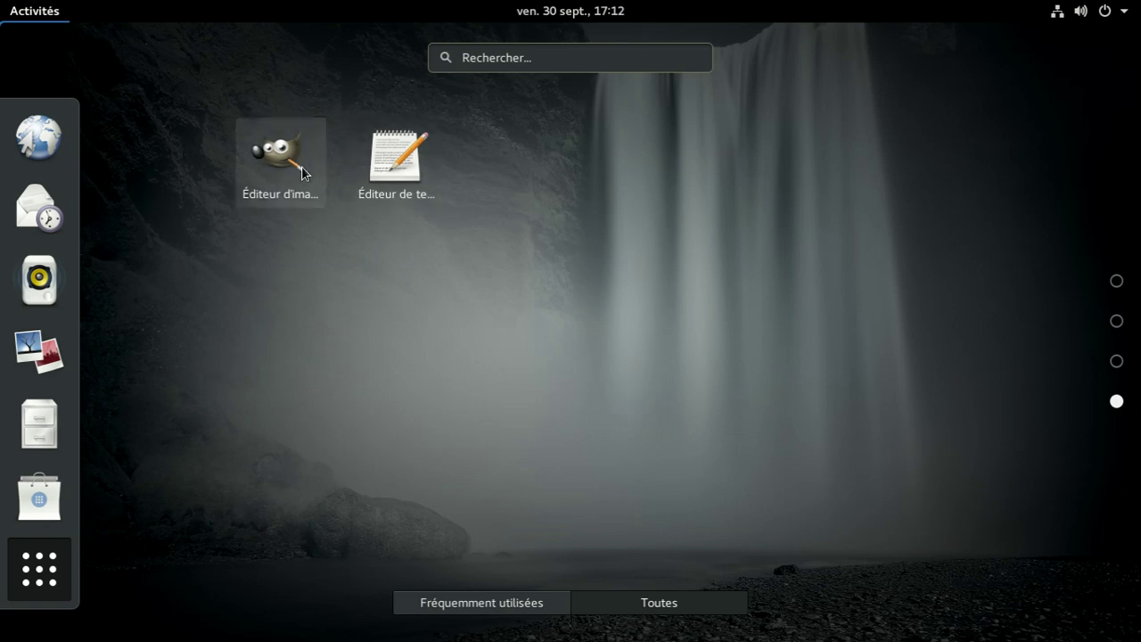
pyautogui.click(301, 166)
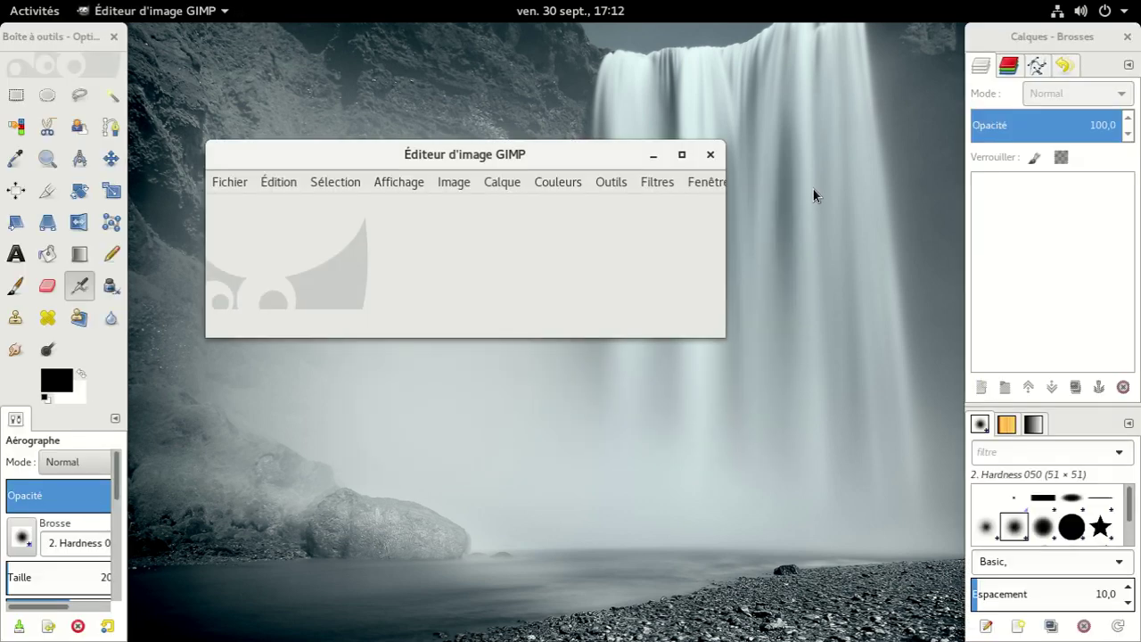
# Step: Switch GIMP to Mode fenêtre unique, reposition its window on the desktop and minimize it
pyautogui.click(700, 186)
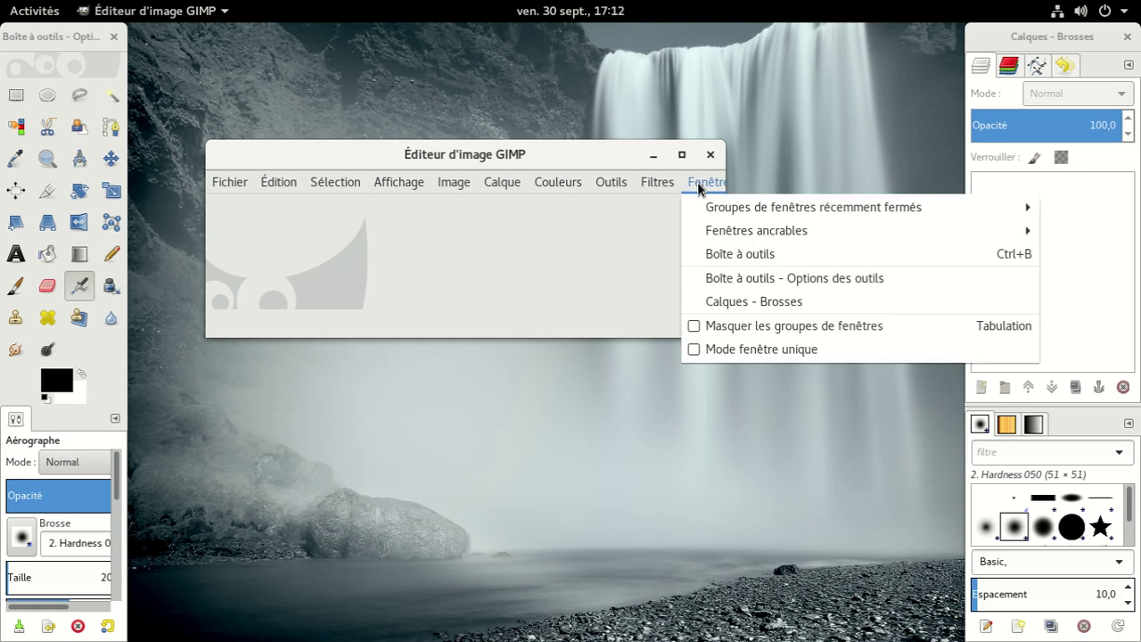
pyautogui.click(736, 351)
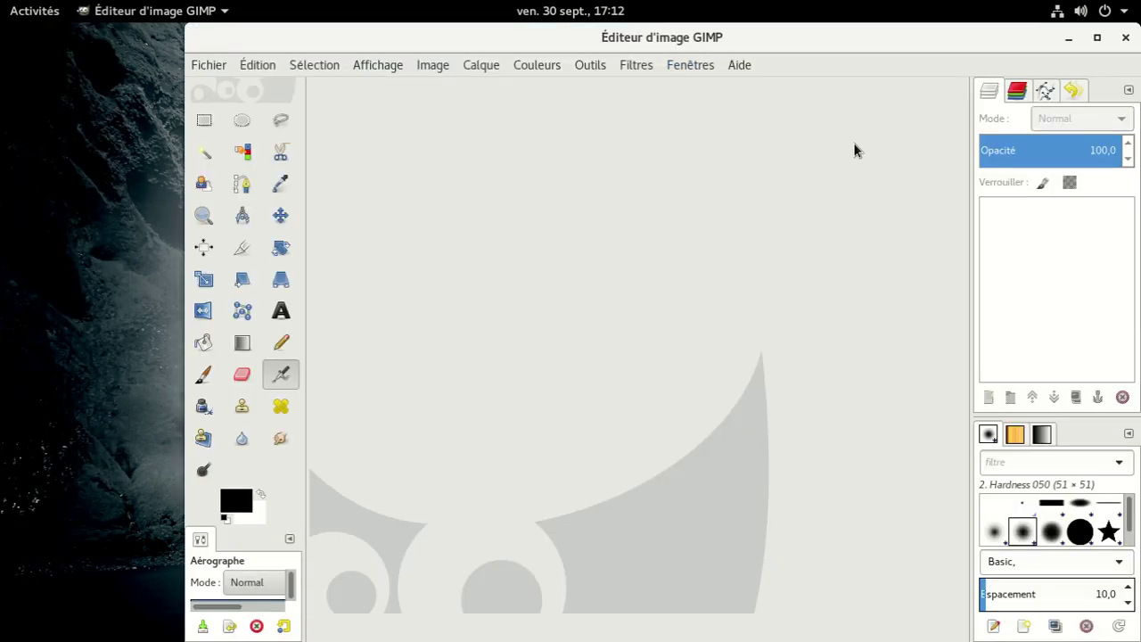
pyautogui.moveTo(688, 35); pyautogui.dragTo(569, 42)
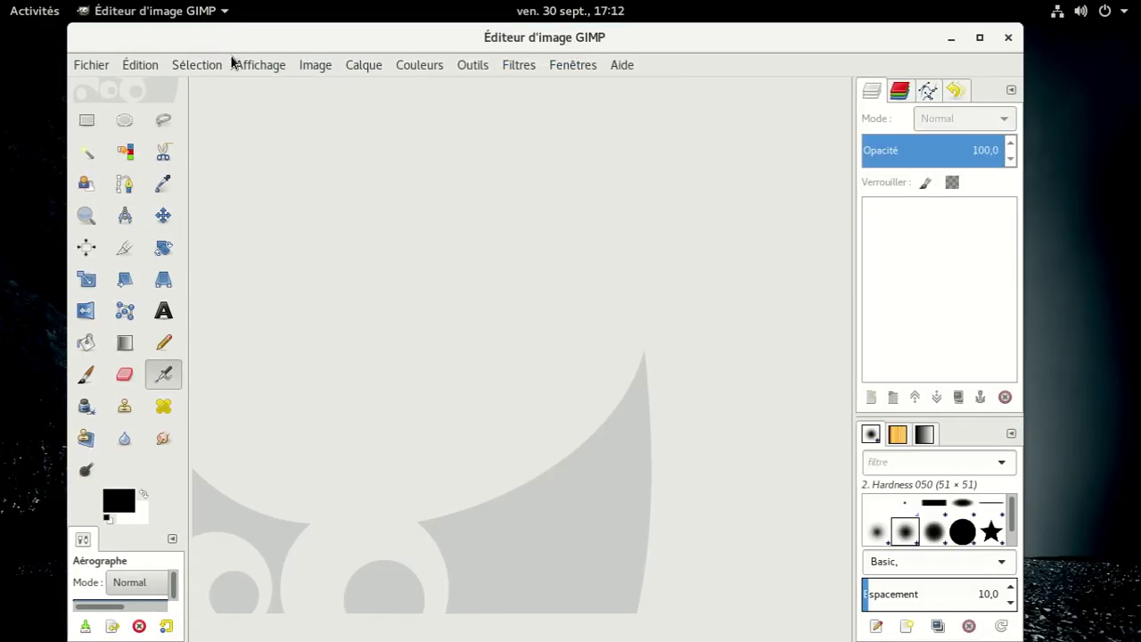
pyautogui.click(951, 38)
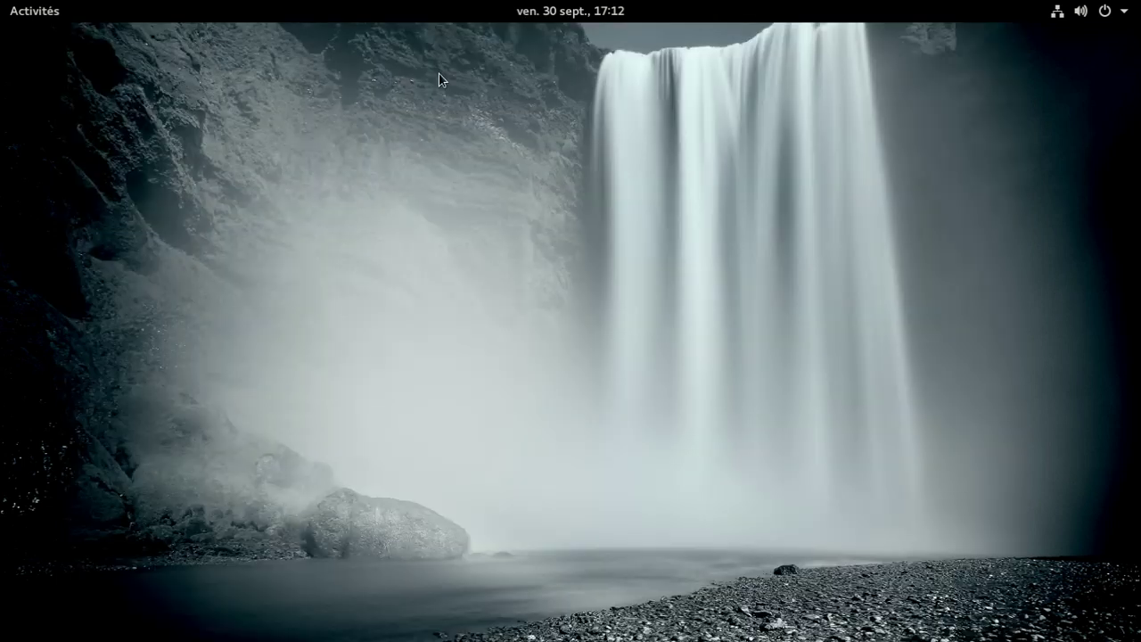
# Step: Launch Firefox from the second page of the application grid
pyautogui.click(34, 13)
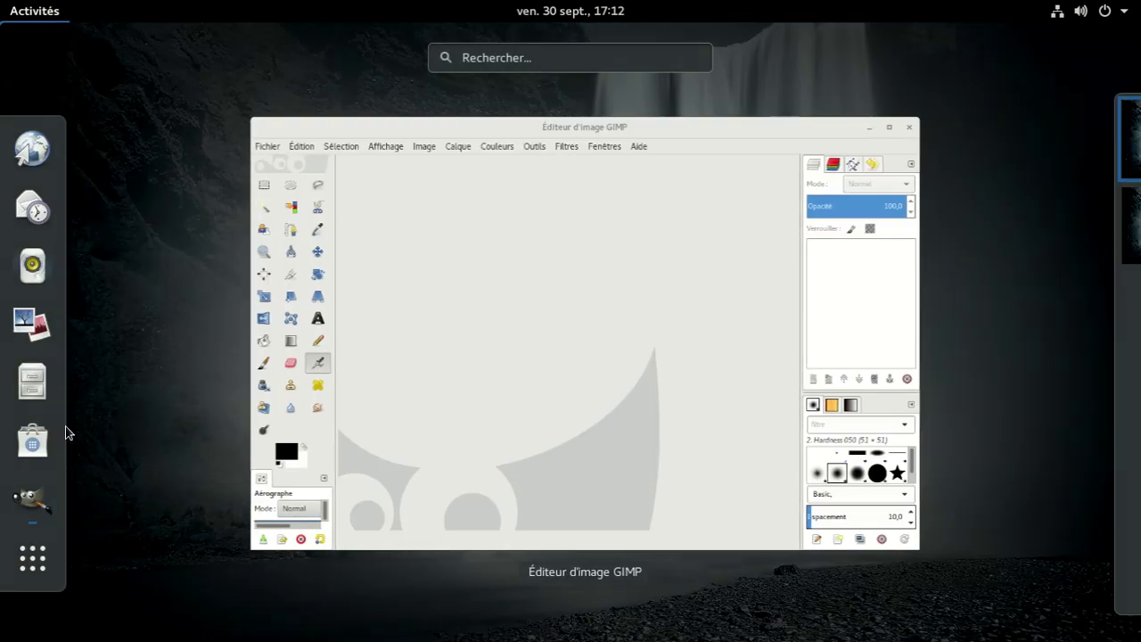
pyautogui.click(28, 558)
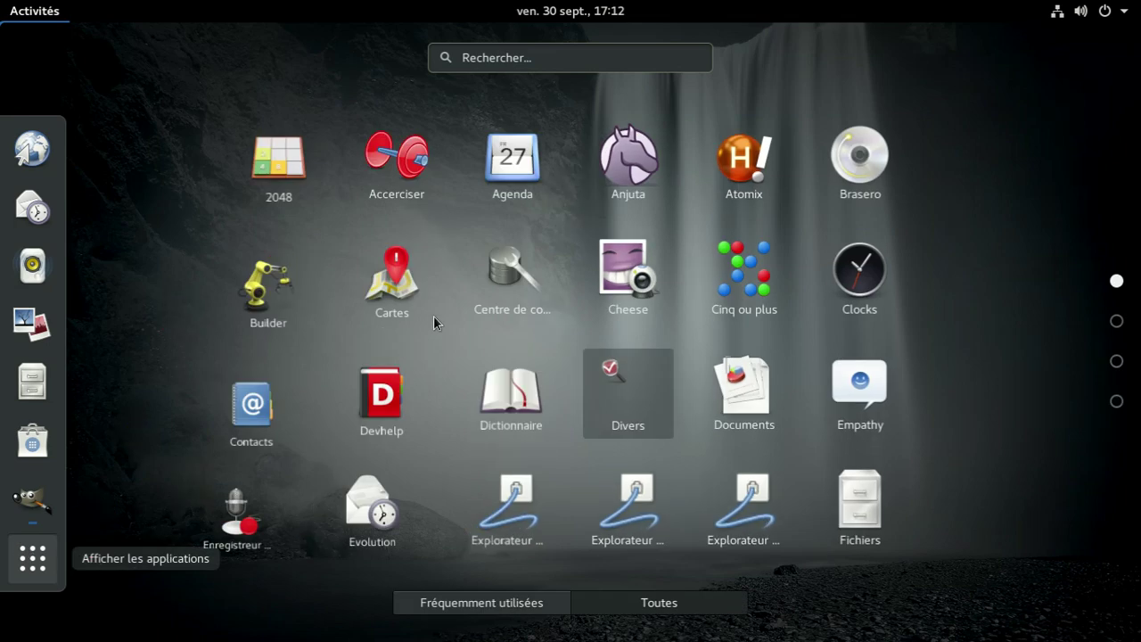
pyautogui.click(1116, 321)
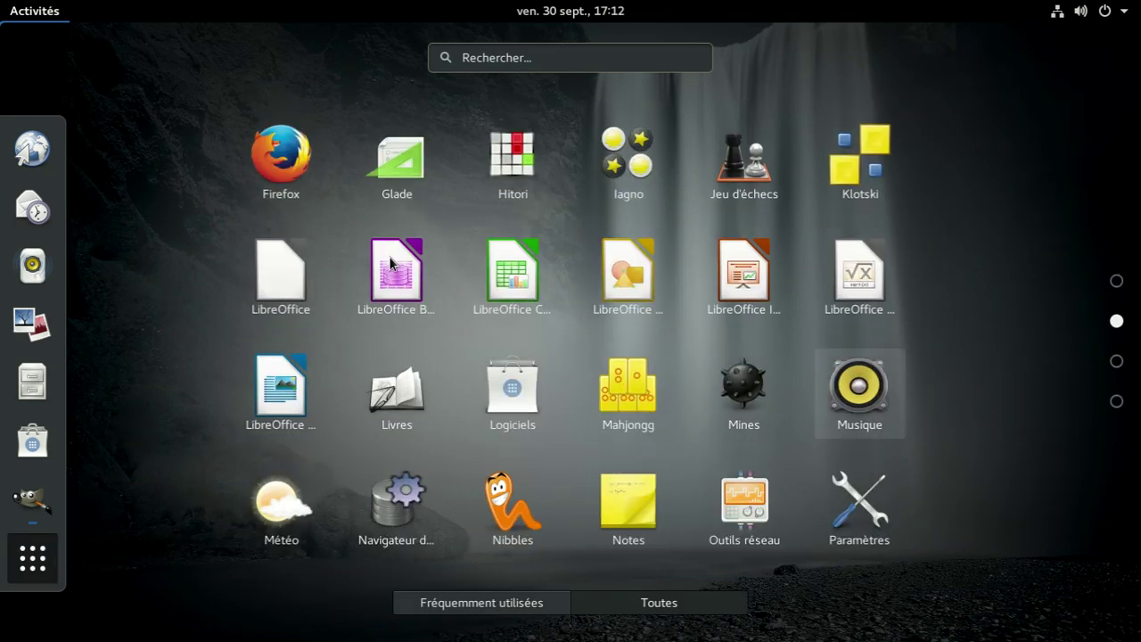
pyautogui.click(287, 156)
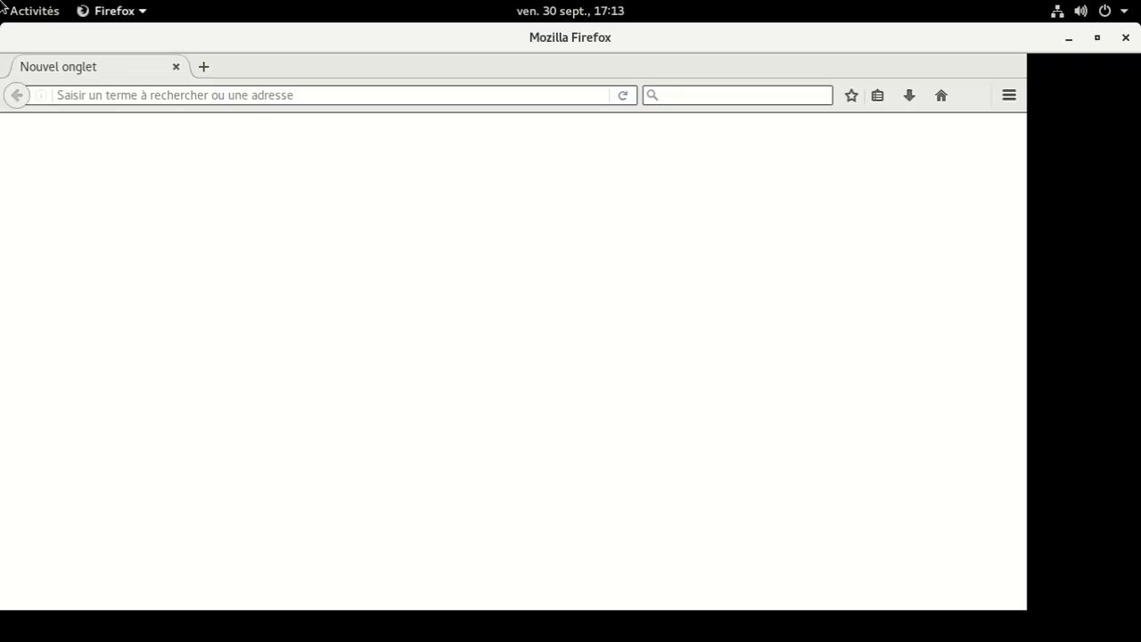
# Step: Return to Firefox from the window overview and close its two Mozilla first-run tabs
pyautogui.moveTo(2, 5)
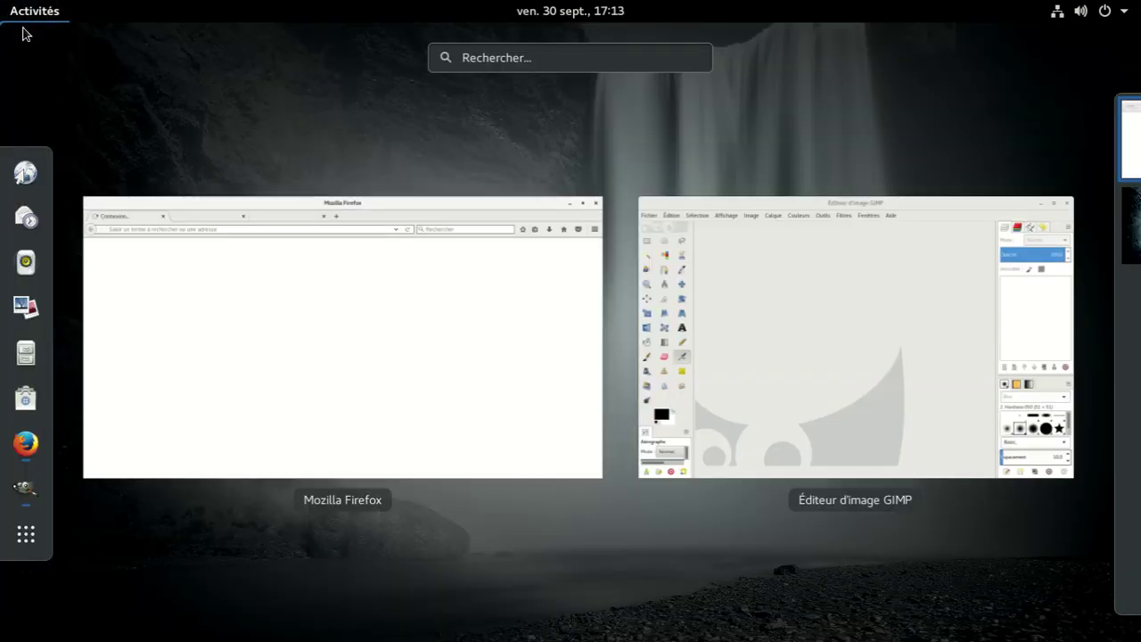
pyautogui.click(246, 254)
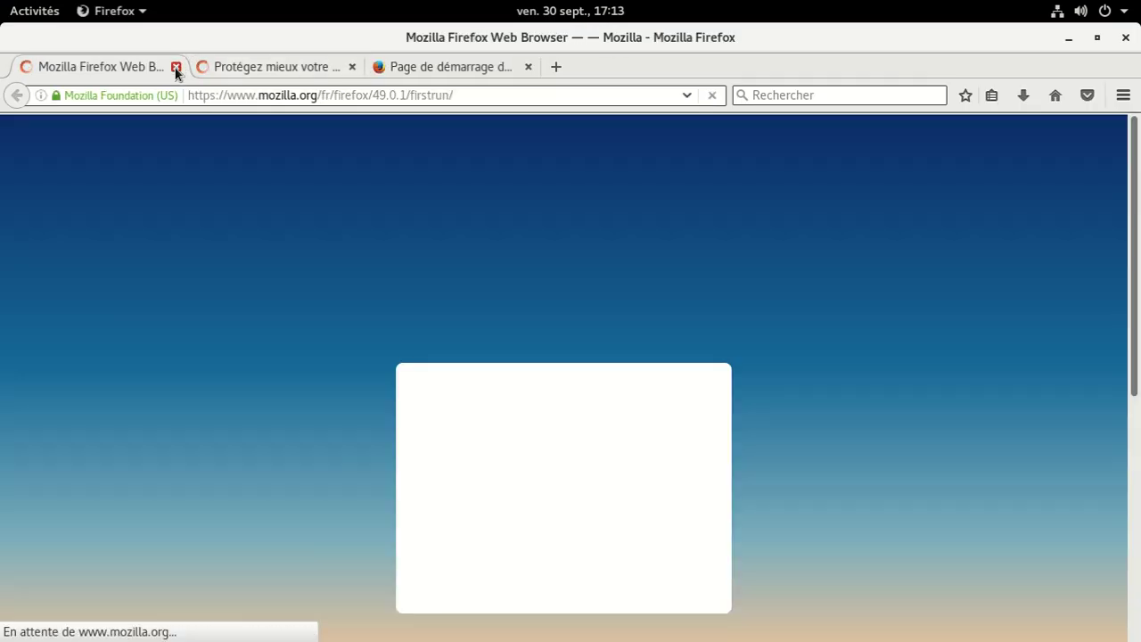
pyautogui.click(175, 68)
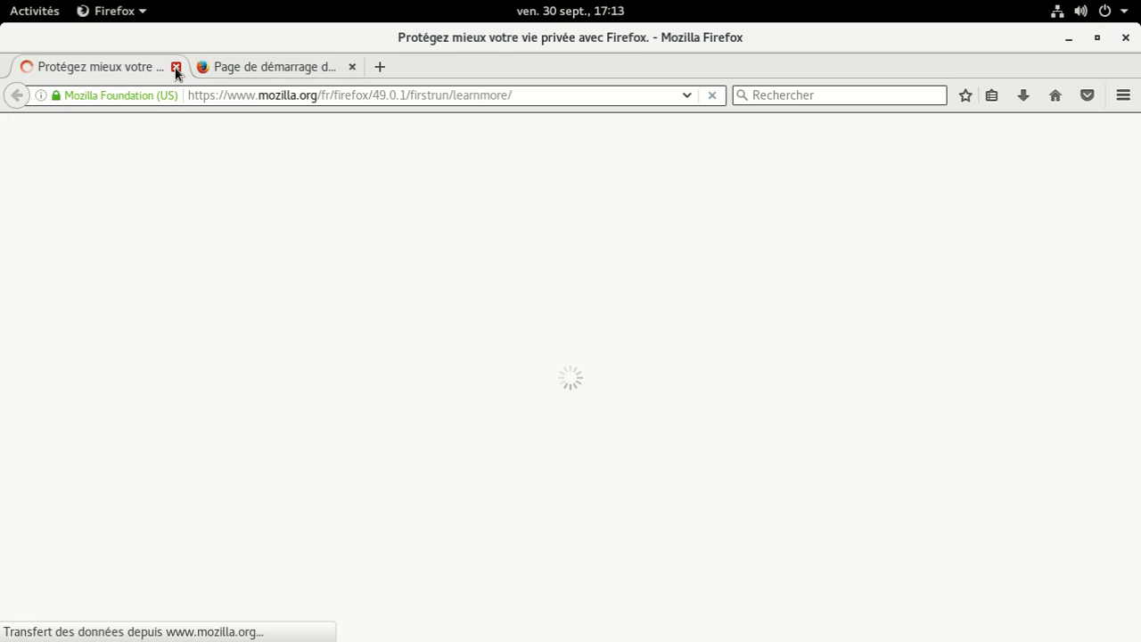
pyautogui.click(175, 68)
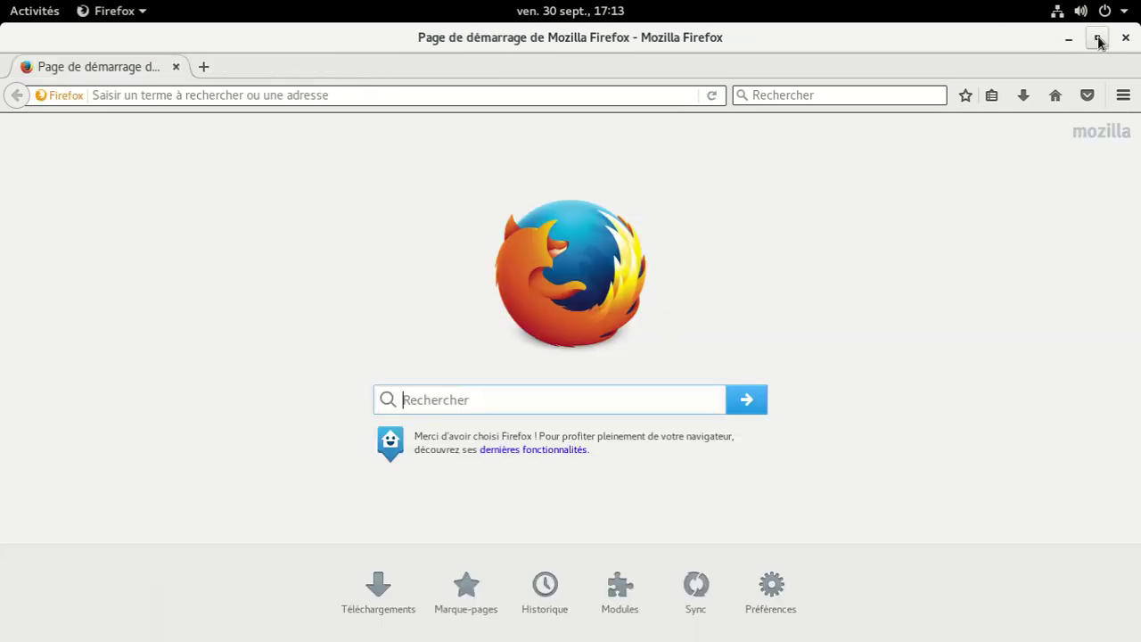
# Step: Restore the maximized Firefox window to a smaller size and view the À propos de Mozilla Firefox dialog
pyautogui.click(1098, 39)
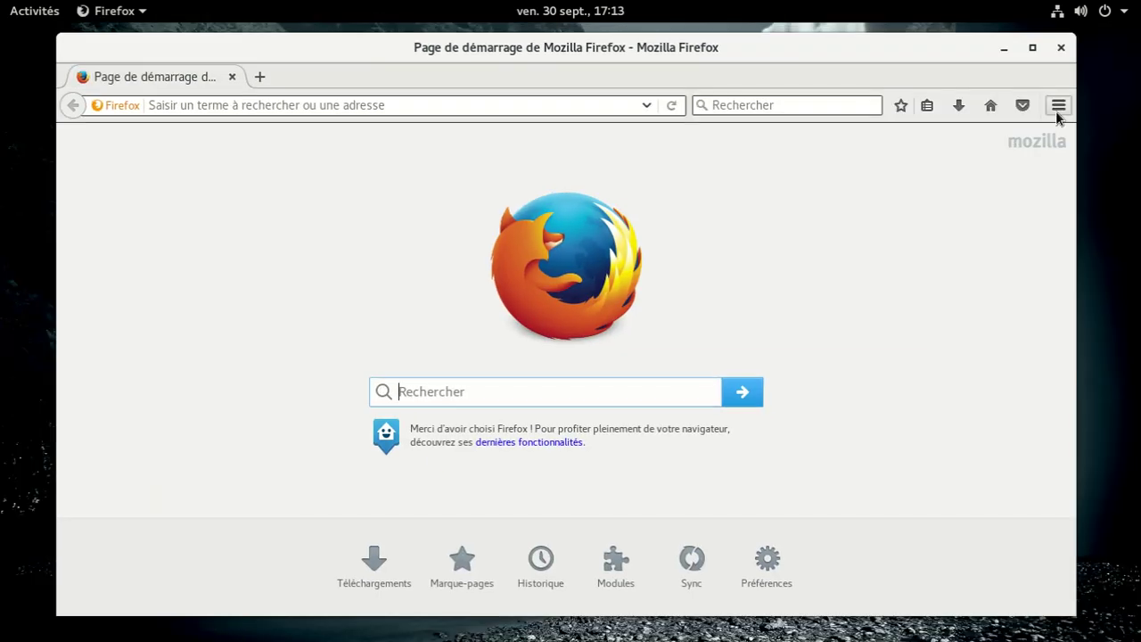
pyautogui.click(1058, 107)
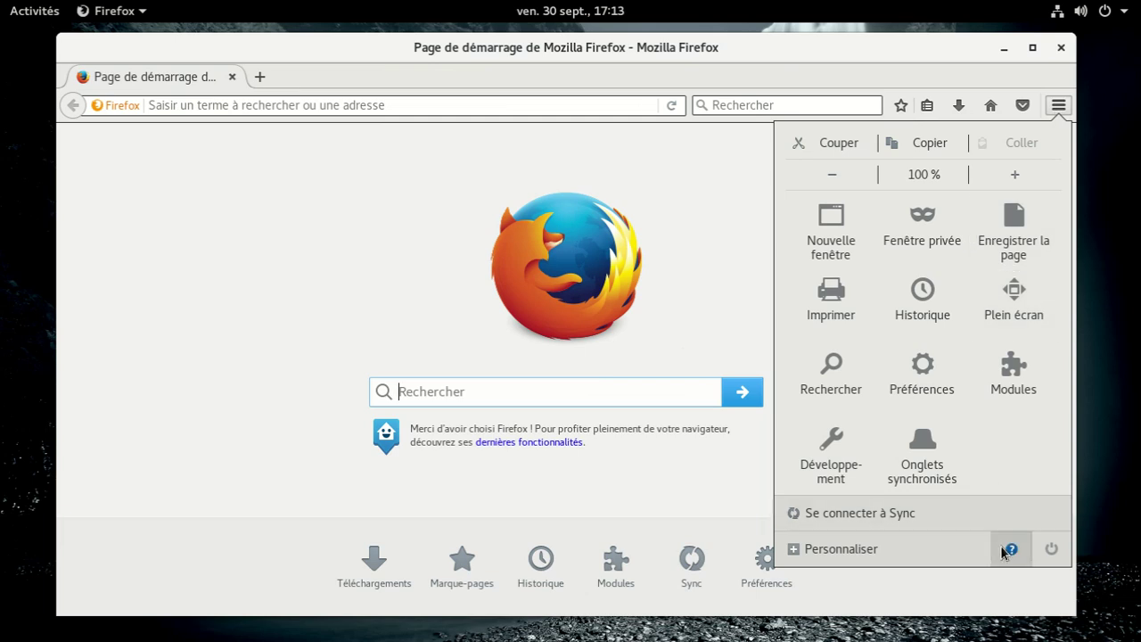
pyautogui.click(1002, 547)
pyautogui.click(916, 339)
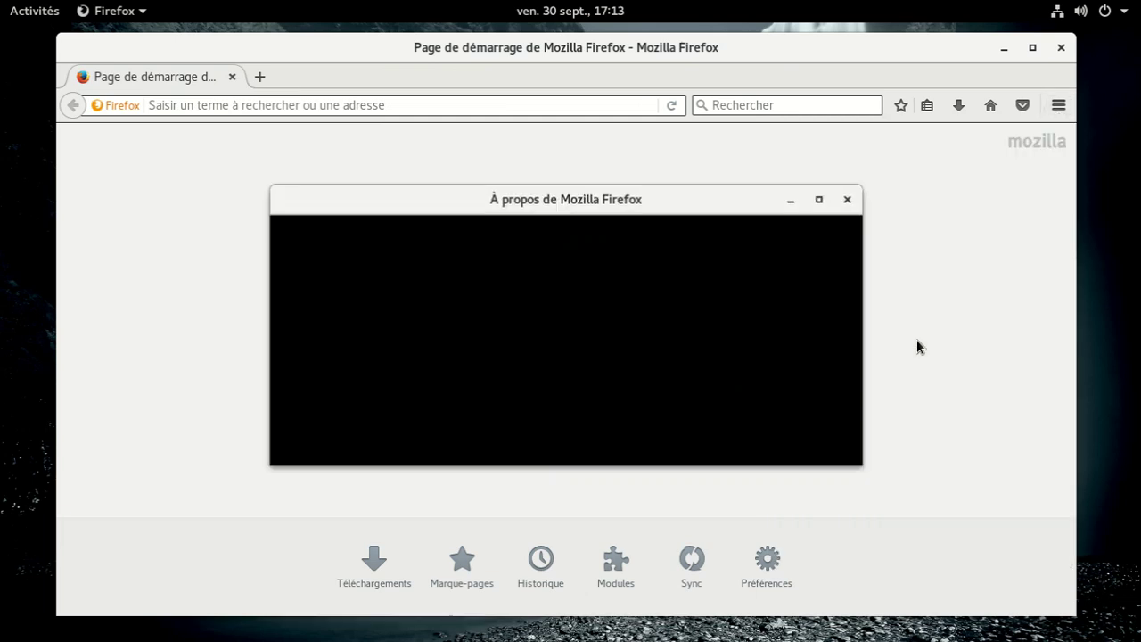
pyautogui.click(849, 196)
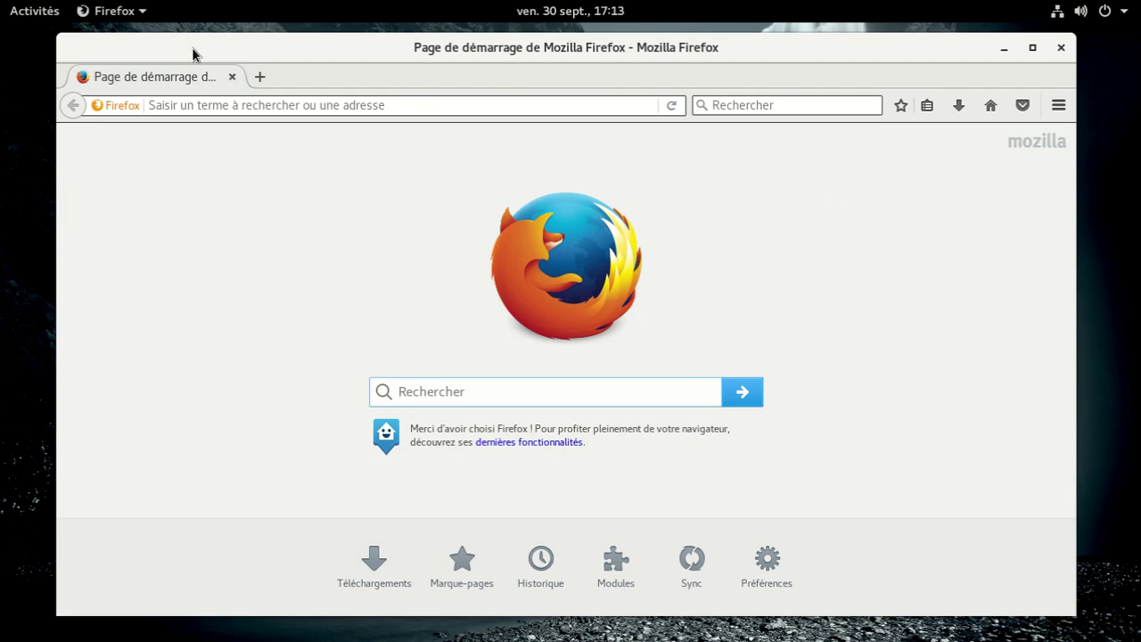
# Step: Try to cycle between the open Firefox and GIMP windows with the window switcher
pyautogui.hotkey('alt', 'Tab')
pyautogui.hotkey('alt', 'Tab')
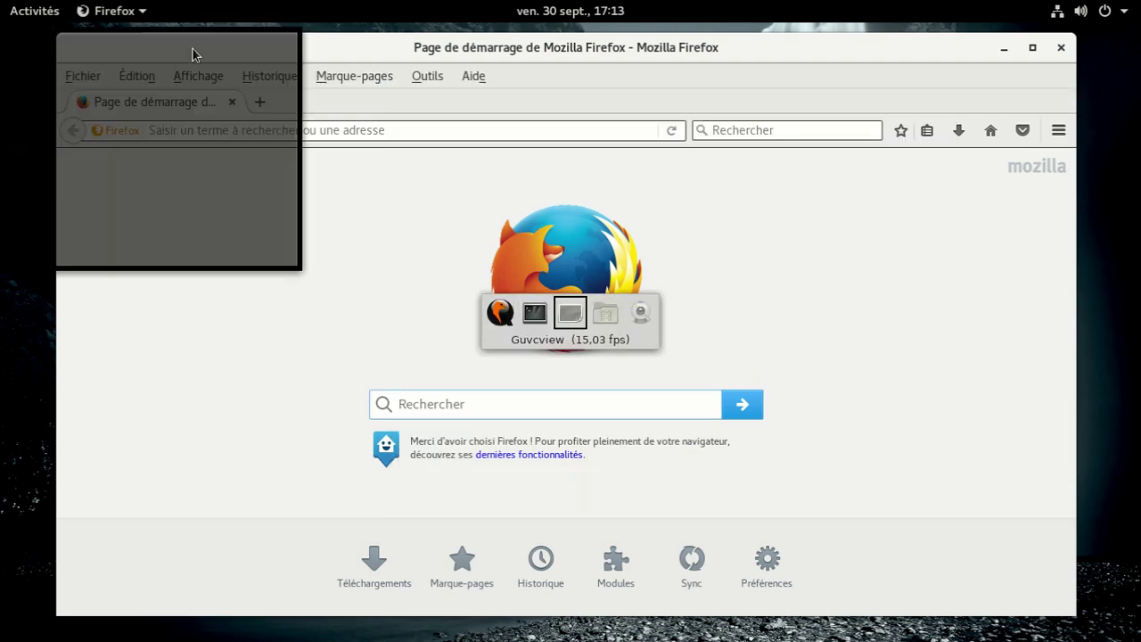
pyautogui.hotkey('alt', 'Tab')
pyautogui.hotkey('alt', 'Tab')
pyautogui.hotkey('alt', 'Tab')
pyautogui.hotkey('alt', 'Tab')
pyautogui.hotkey('alt', 'Tab')
pyautogui.hotkey('alt', 'Tab')
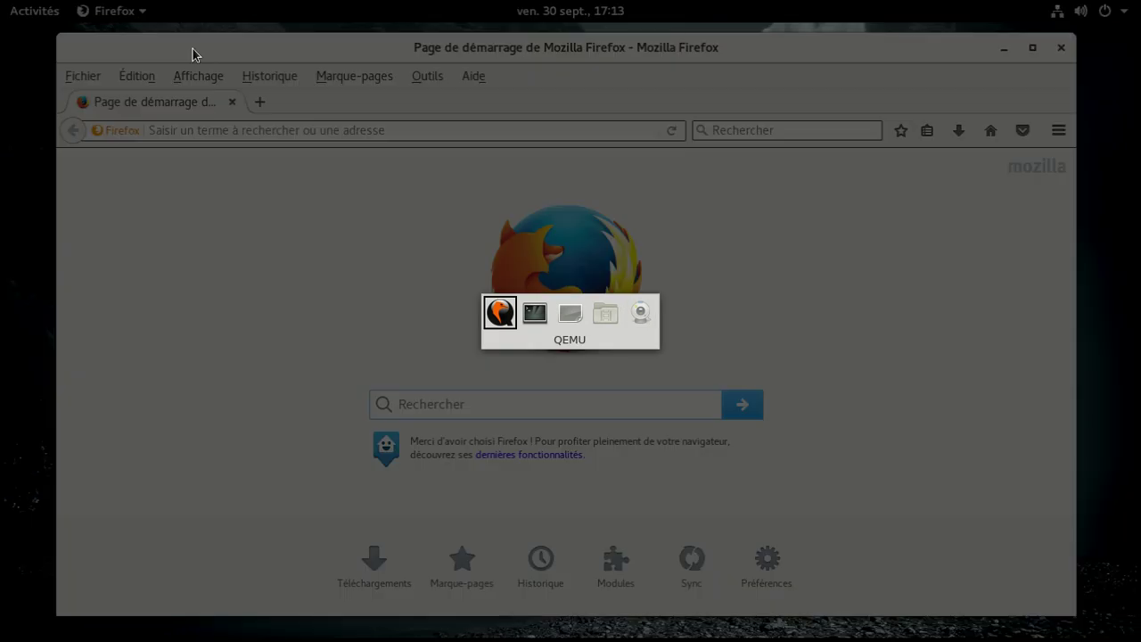
pyautogui.hotkey('alt', 'Tab')
pyautogui.hotkey('alt', 'Tab')
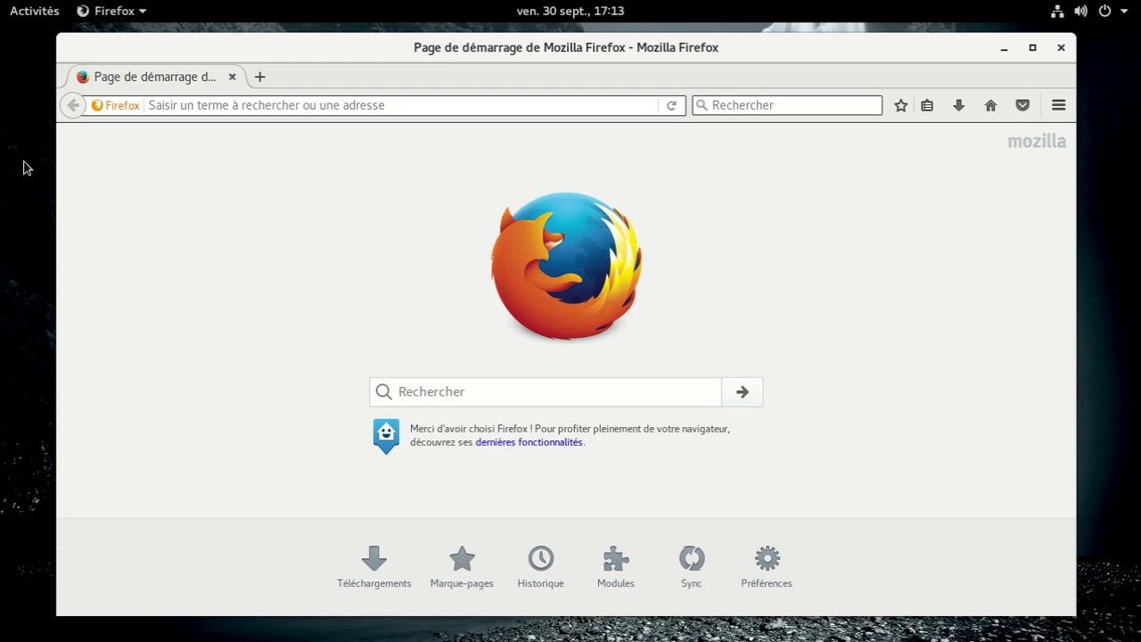
pyautogui.hotkey('alt', 'Tab')
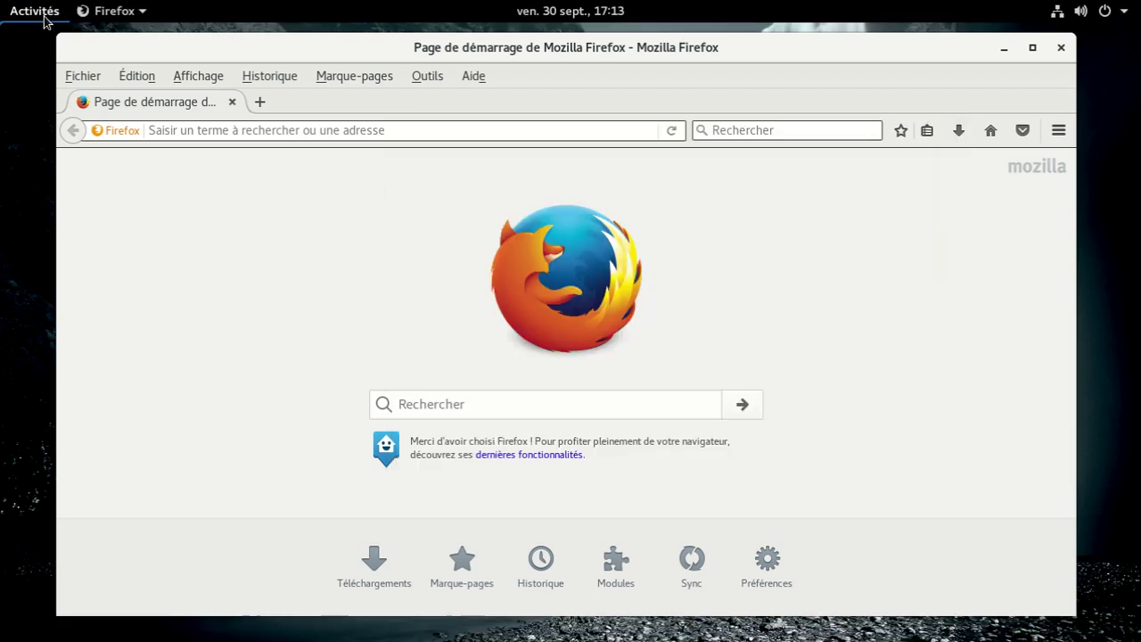
# Step: Bring the GIMP window forward from the activities overview and close it
pyautogui.click(44, 17)
pyautogui.click(799, 361)
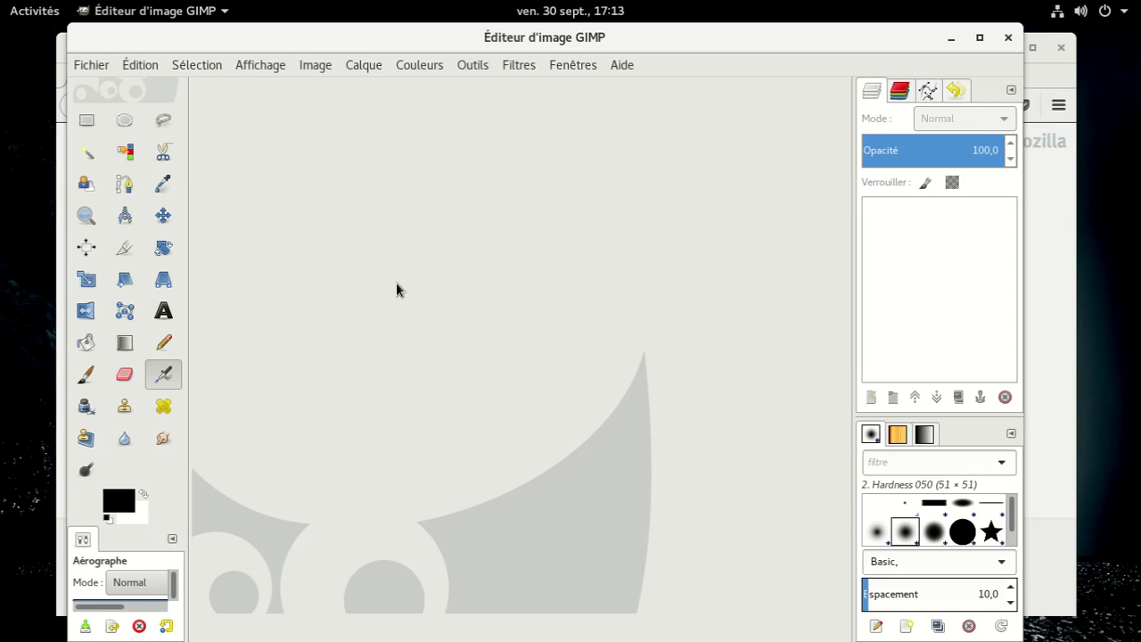
pyautogui.click(1010, 38)
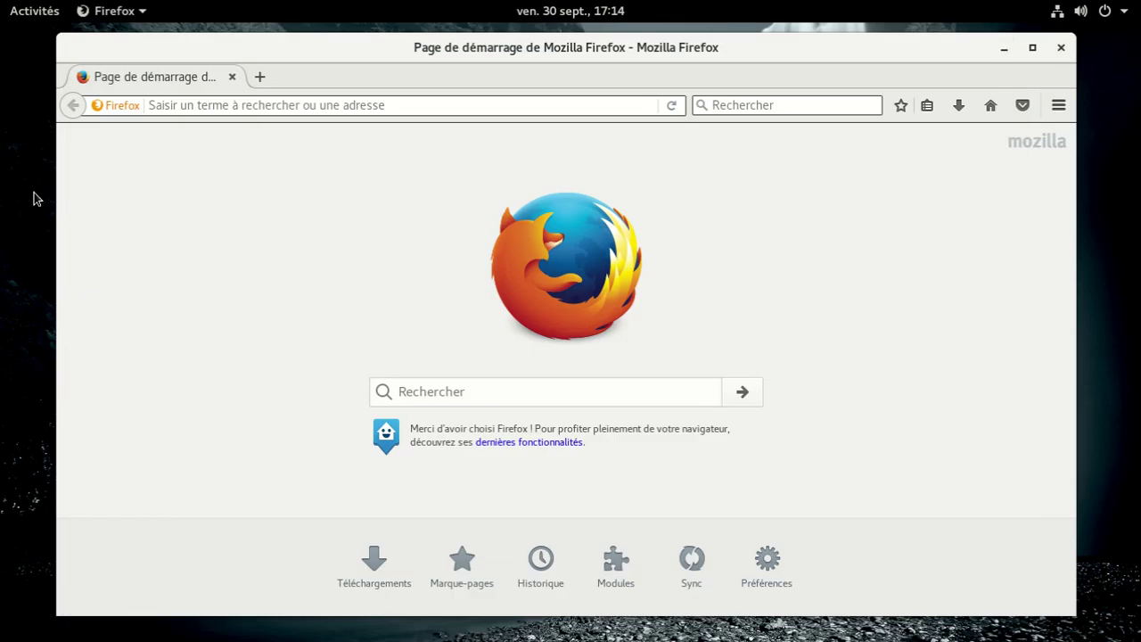
# Step: Switch to the Guvcview settings window on the host desktop and minimize it
pyautogui.hotkey('alt', 'Tab')
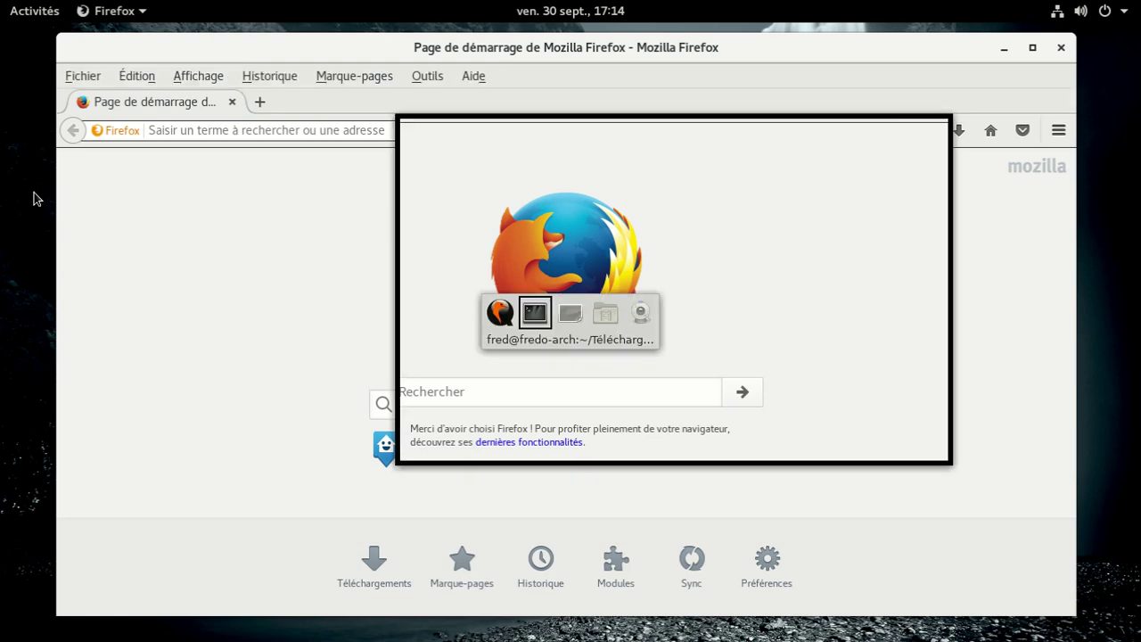
pyautogui.hotkey('alt', 'Tab')
pyautogui.hotkey('alt', 'Tab')
pyautogui.hotkey('alt', 'Tab')
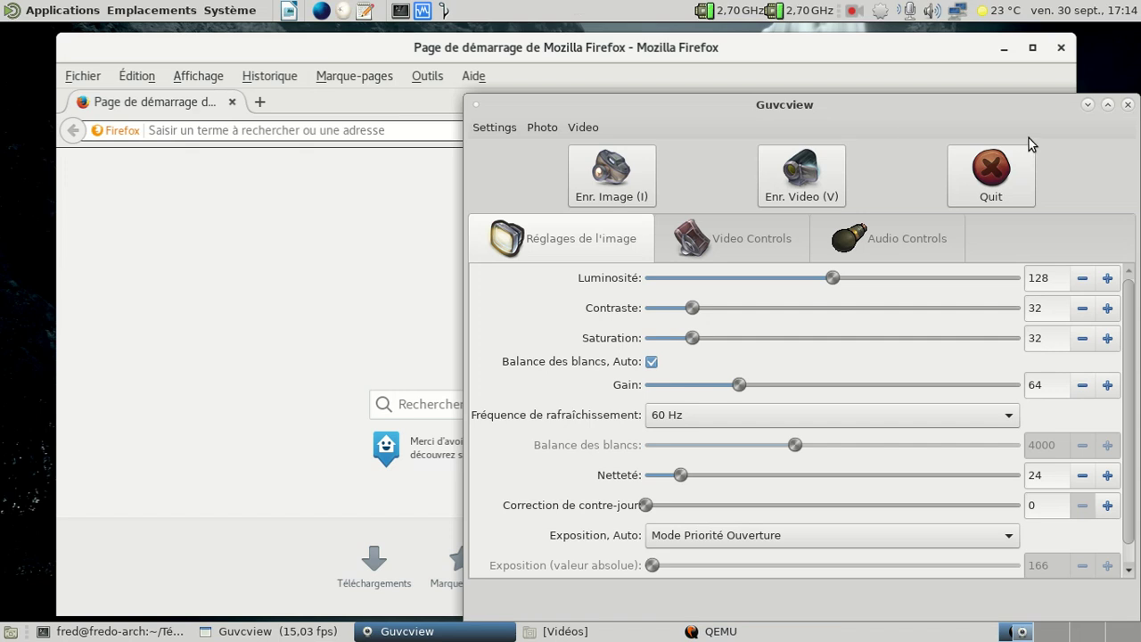
pyautogui.click(1087, 106)
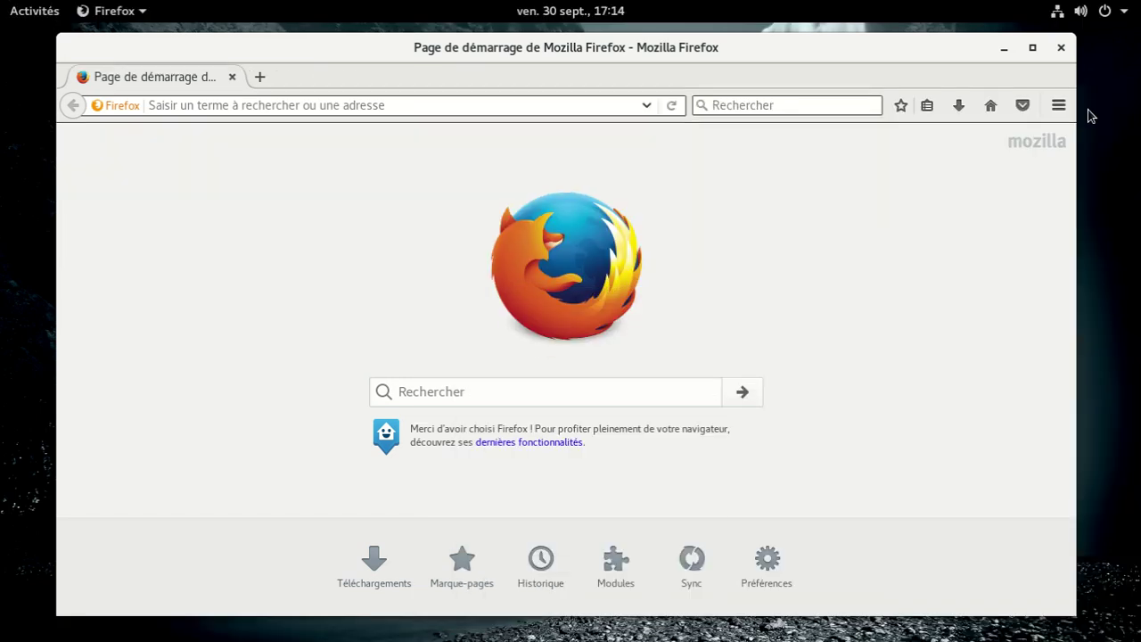
# Step: Quit Firefox and show the activities overview
pyautogui.click(129, 14)
pyautogui.click(141, 59)
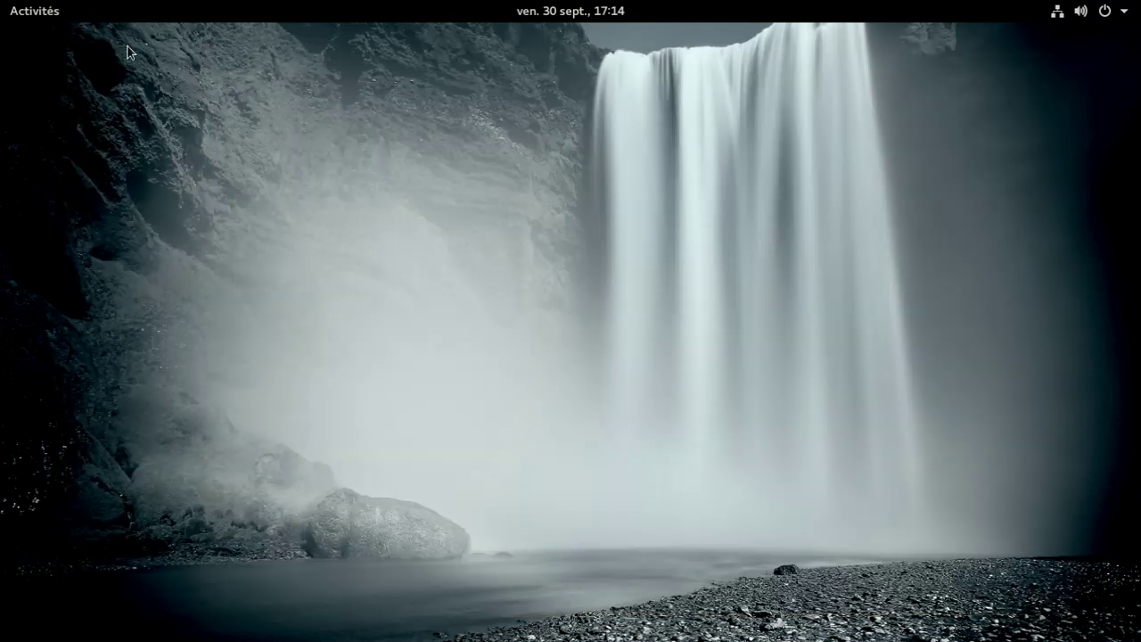
pyautogui.click(22, 11)
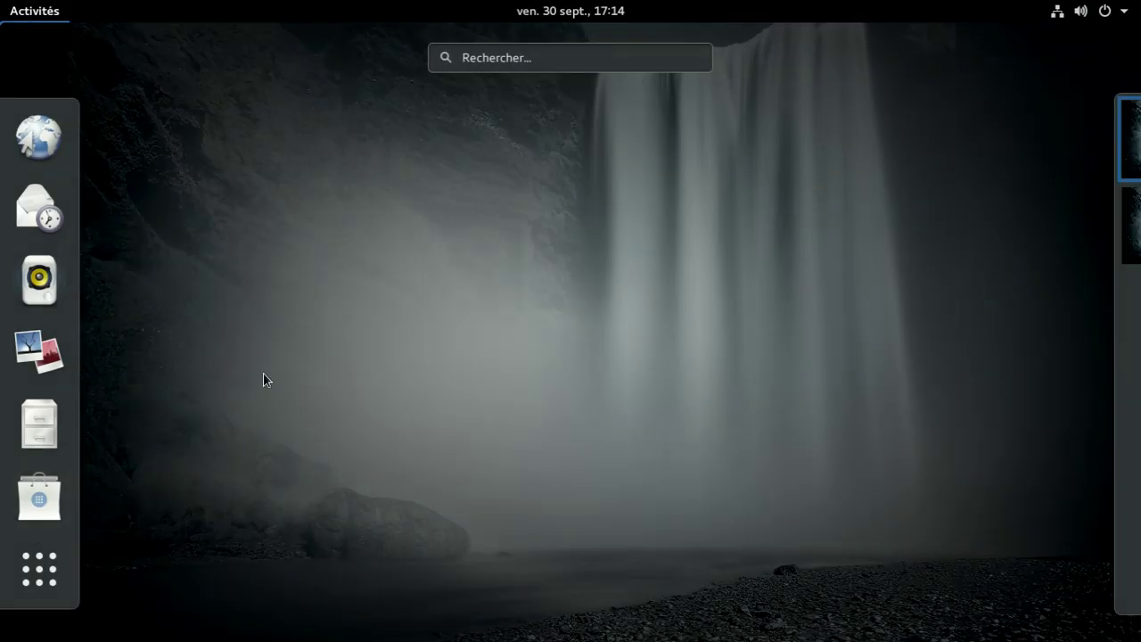
# Step: Search the applications for "libreoffice", launch LibreOffice Writer and minimize its window
pyautogui.click(506, 61)
pyautogui.write('libreoffice')
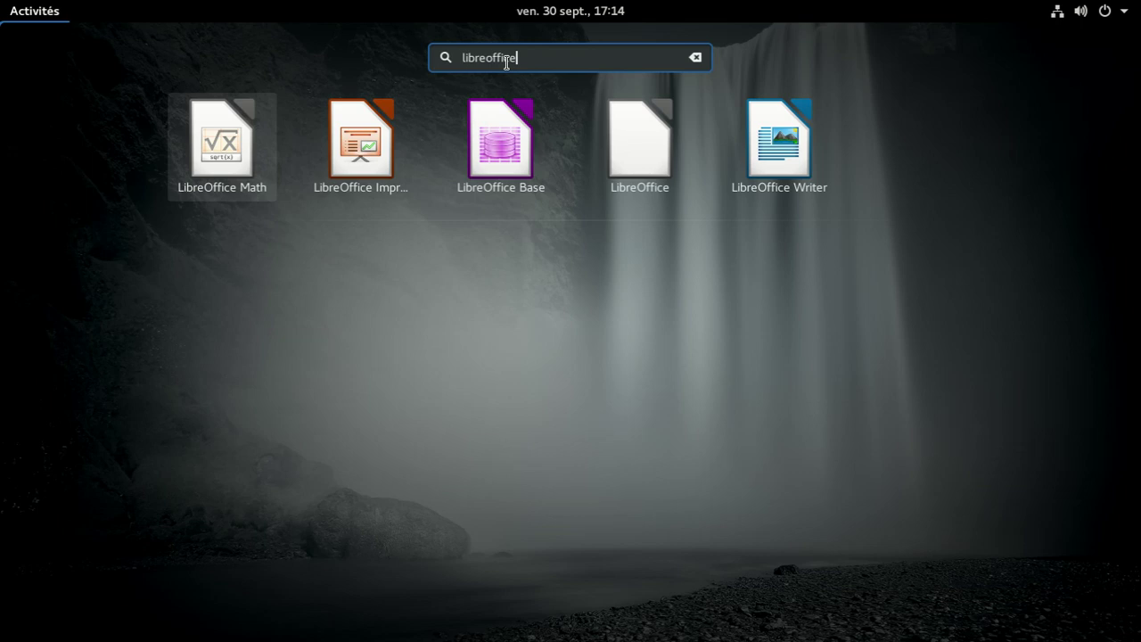
pyautogui.click(793, 155)
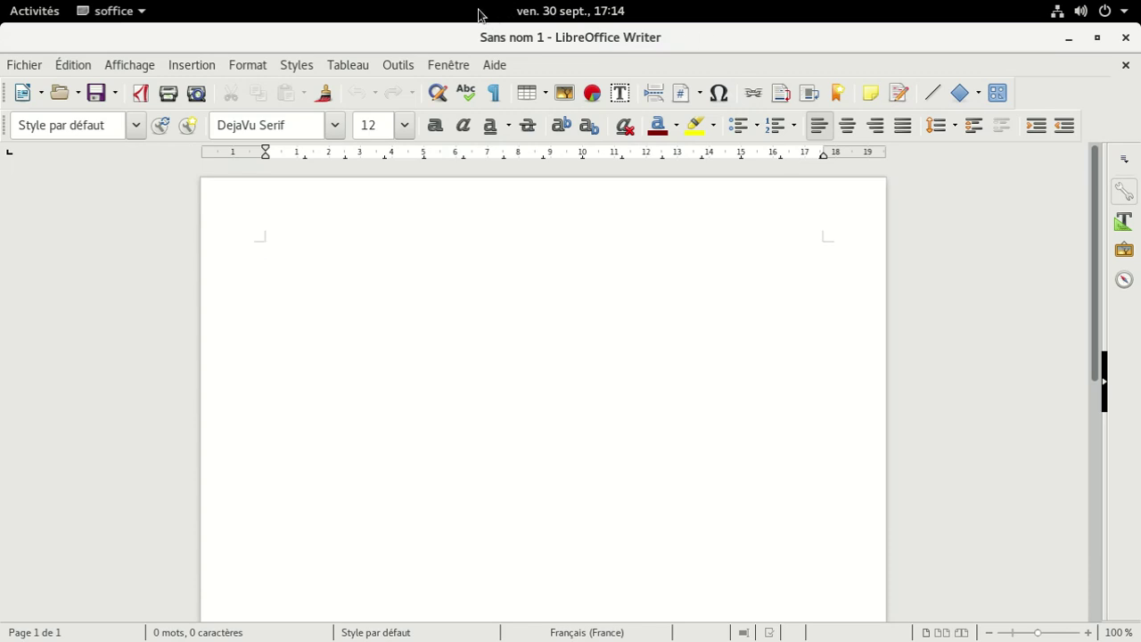
pyautogui.click(1069, 39)
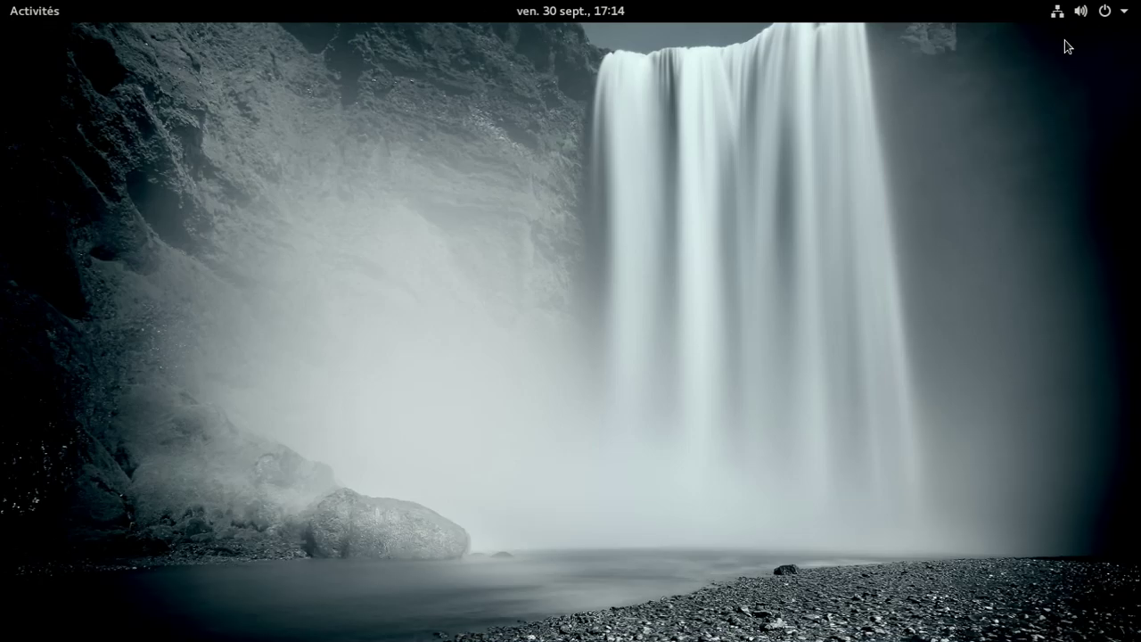
# Step: Launch LibreOffice Calc from the second page of the full application list
pyautogui.click(36, 13)
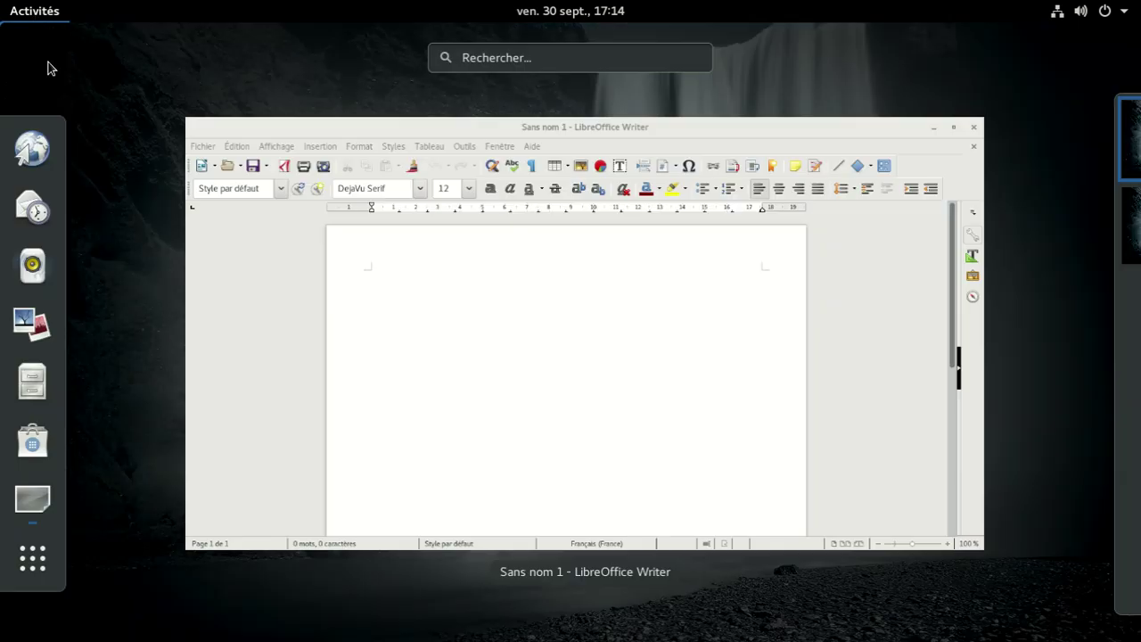
pyautogui.click(14, 569)
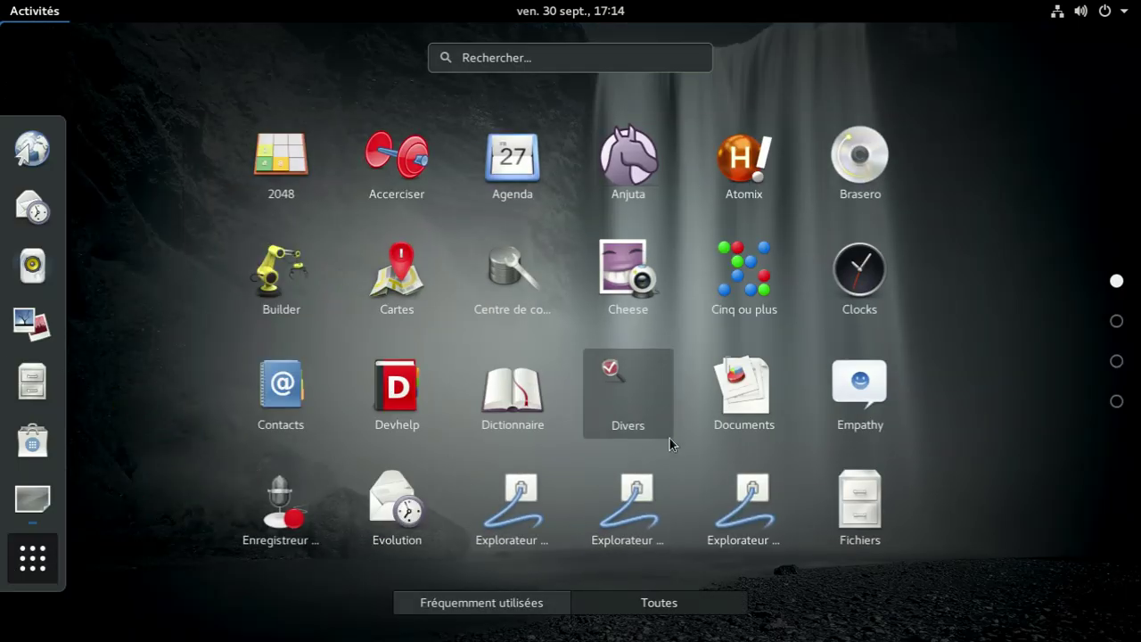
pyautogui.click(1117, 322)
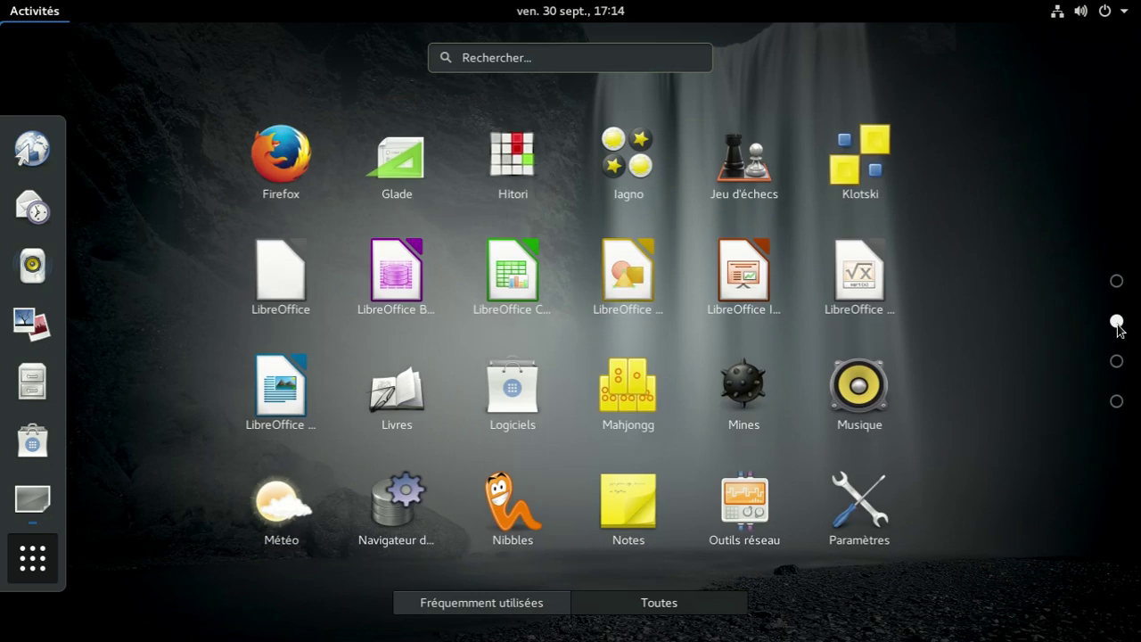
pyautogui.click(517, 295)
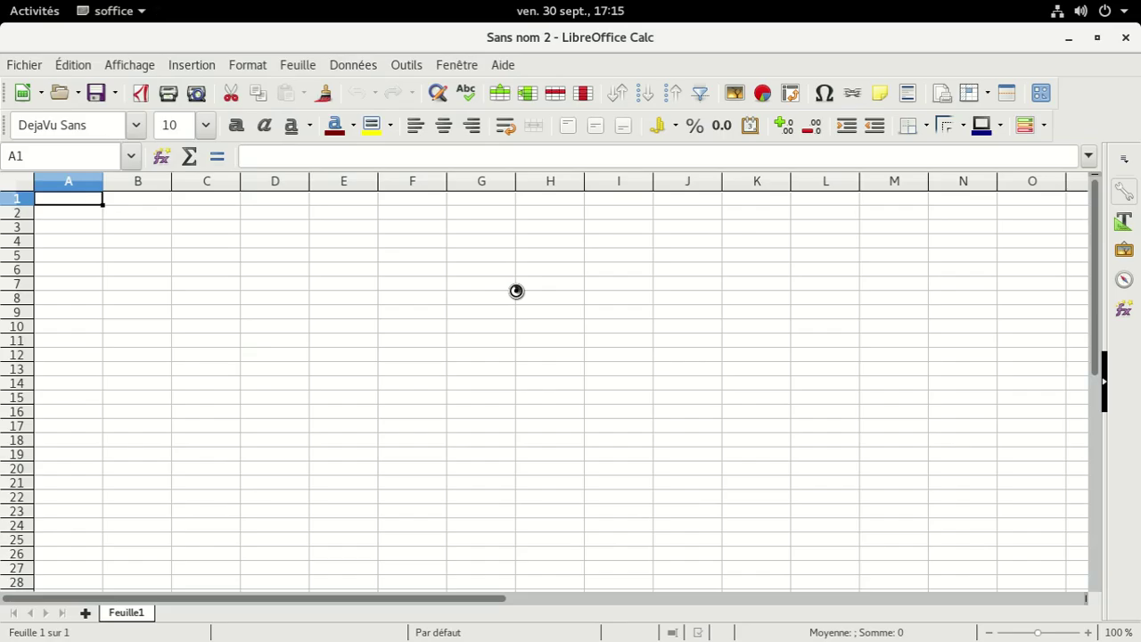
# Step: Minimize the host terminal window covering the virtual machine and select cell J6 in the Calc sheet
pyautogui.hotkey('alt', 'Tab')
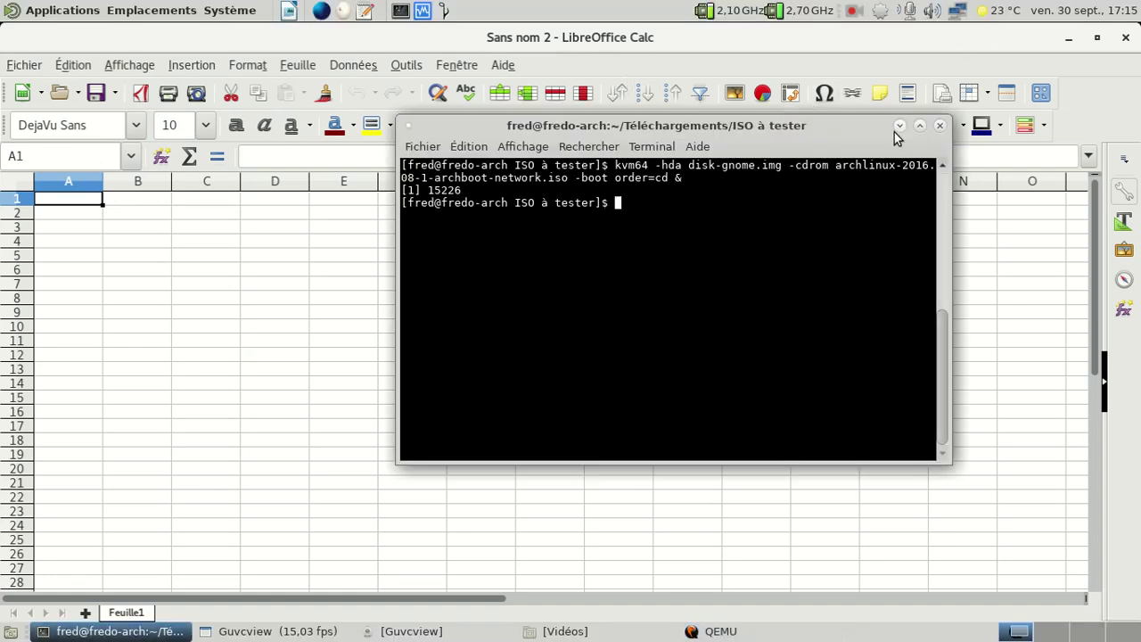
pyautogui.click(898, 127)
pyautogui.click(674, 272)
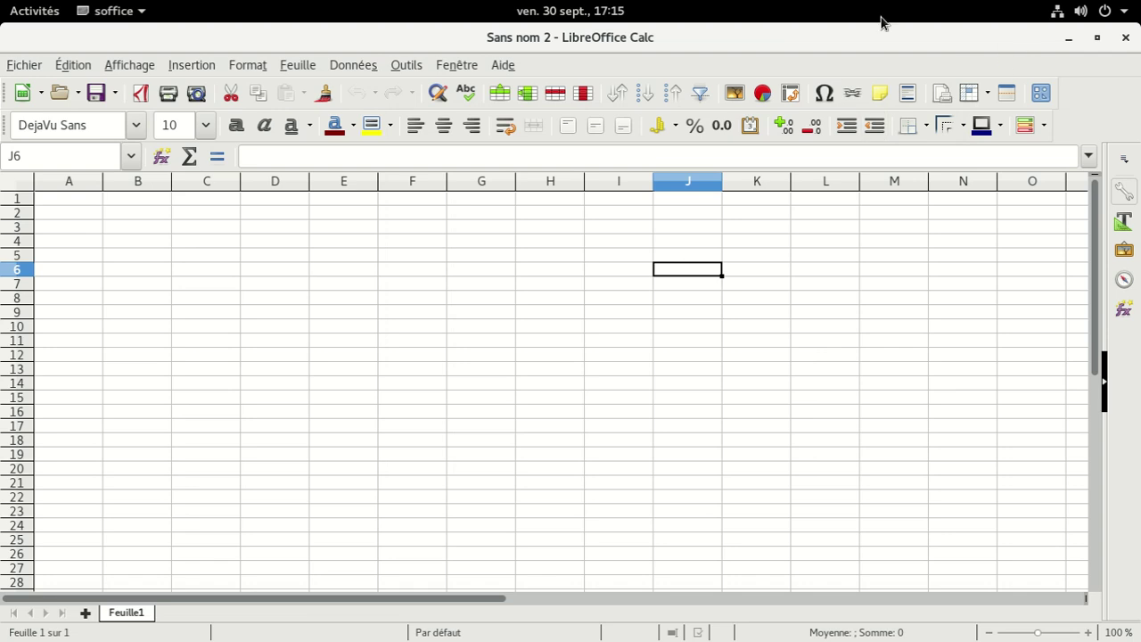
# Step: Capture the input in the windowed QEMU machine, return it to full screen and switch from Calc to the Writer window
pyautogui.hotkey('ctrl', 'alt', 'f')
pyautogui.write('f')
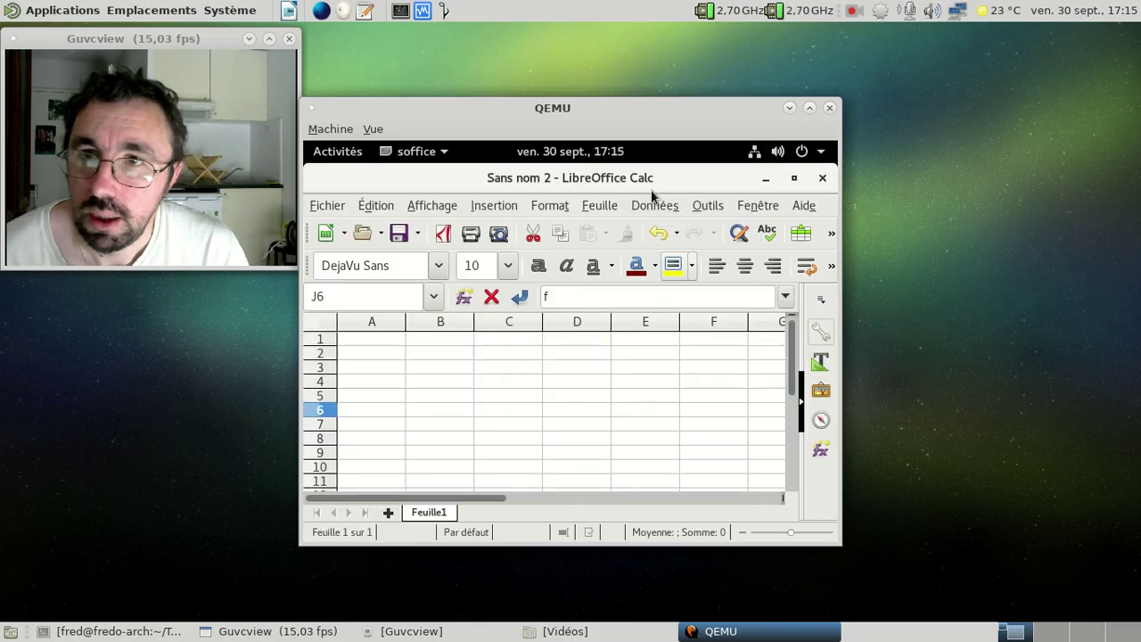
pyautogui.click(647, 187)
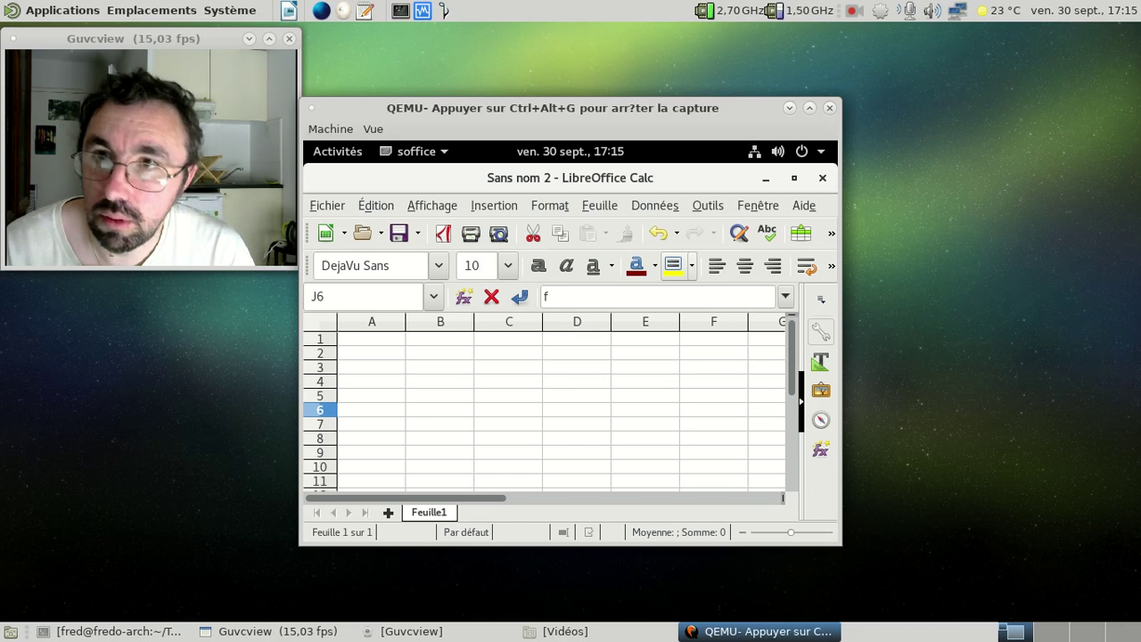
pyautogui.hotkey('ctrl', 'alt', 'f')
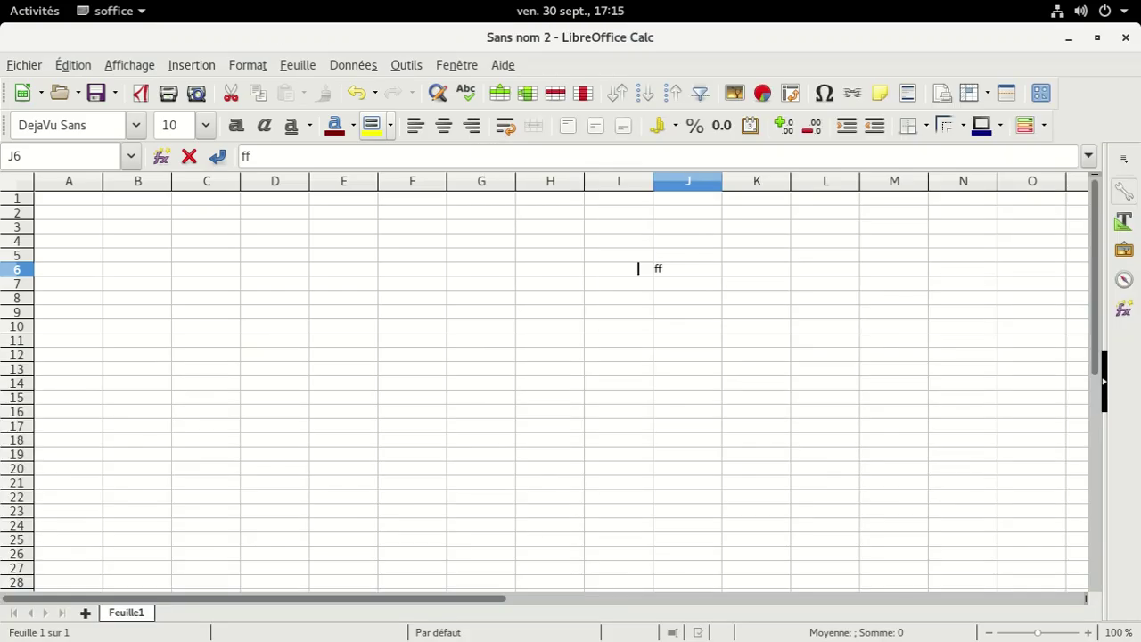
pyautogui.hotkey('alt', 'Tab')
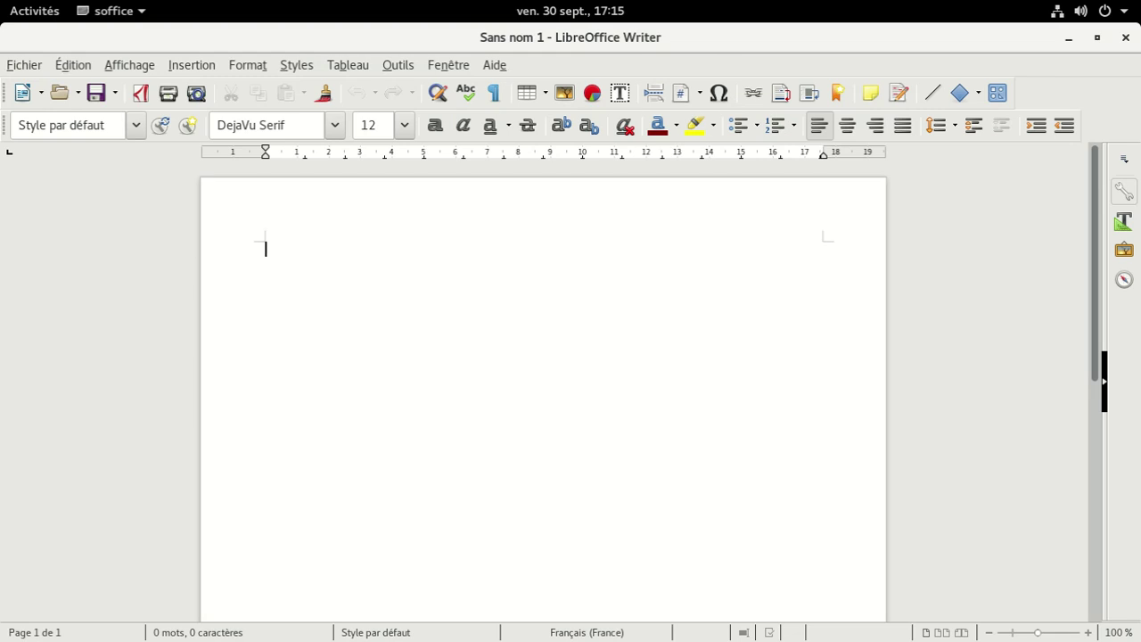
# Step: Take QEMU out of full screen to release its input capture, and restore the full-screen display
pyautogui.hotkey('ctrl', 'alt', 'f')
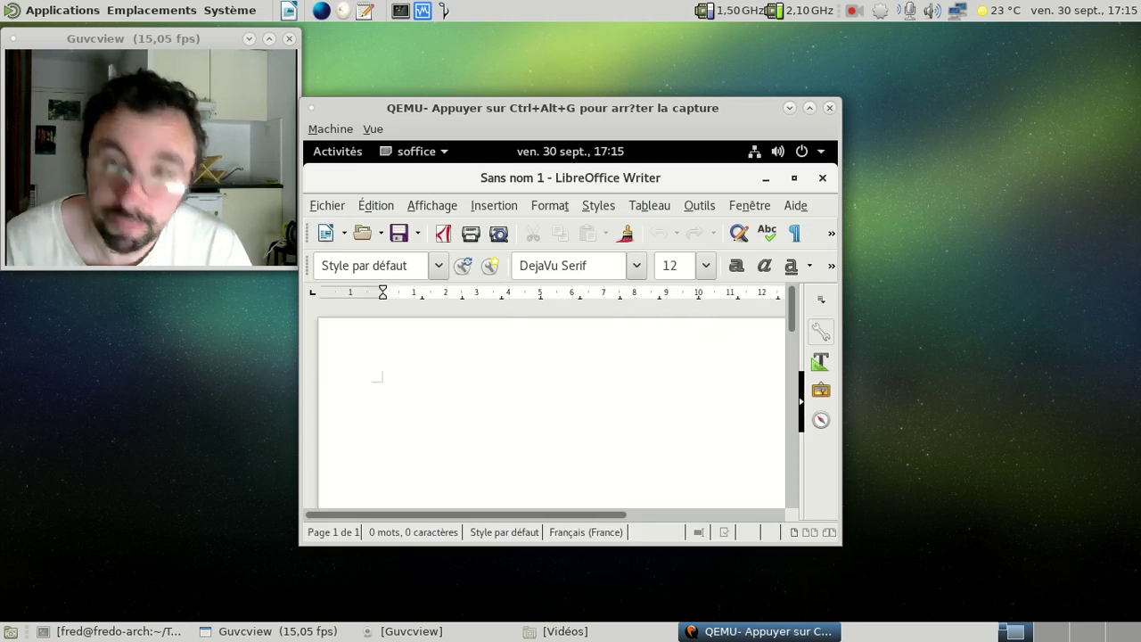
pyautogui.hotkey('ctrl', 'alt', 'g')
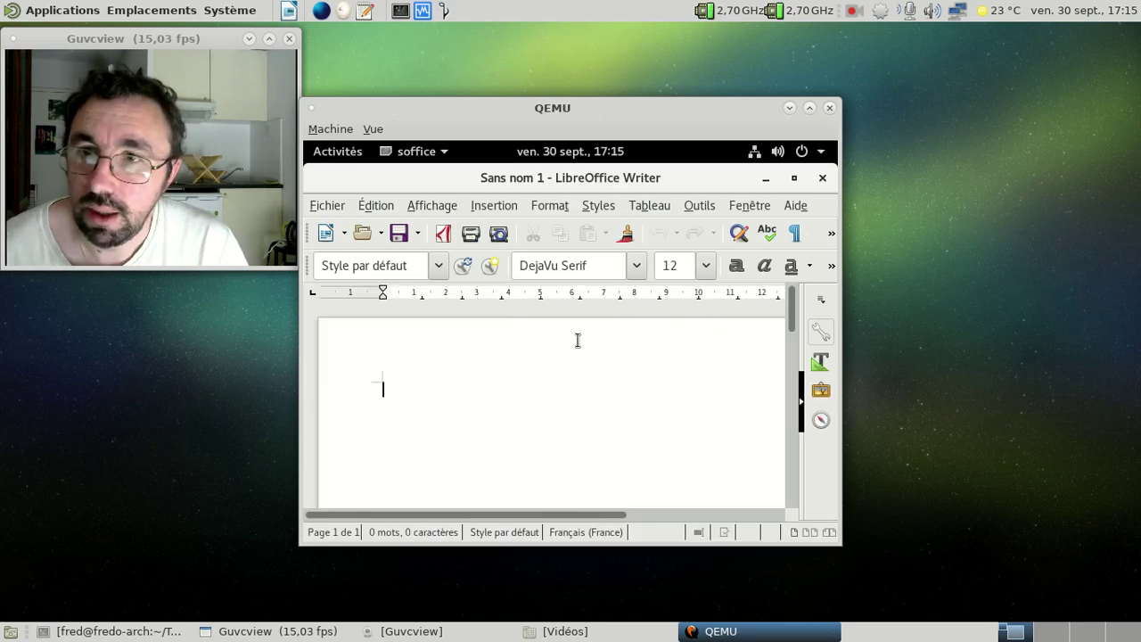
pyautogui.hotkey('ctrl', 'alt', 'f')
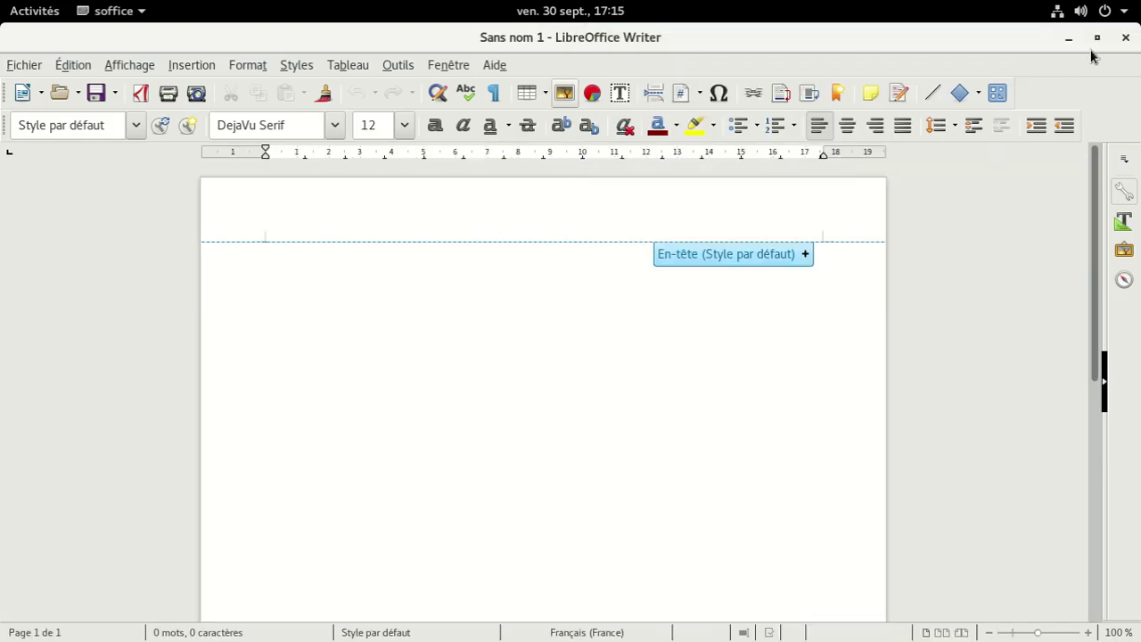
# Step: Close the Writer and Calc windows, discarding the changes to the spreadsheet
pyautogui.click(1126, 39)
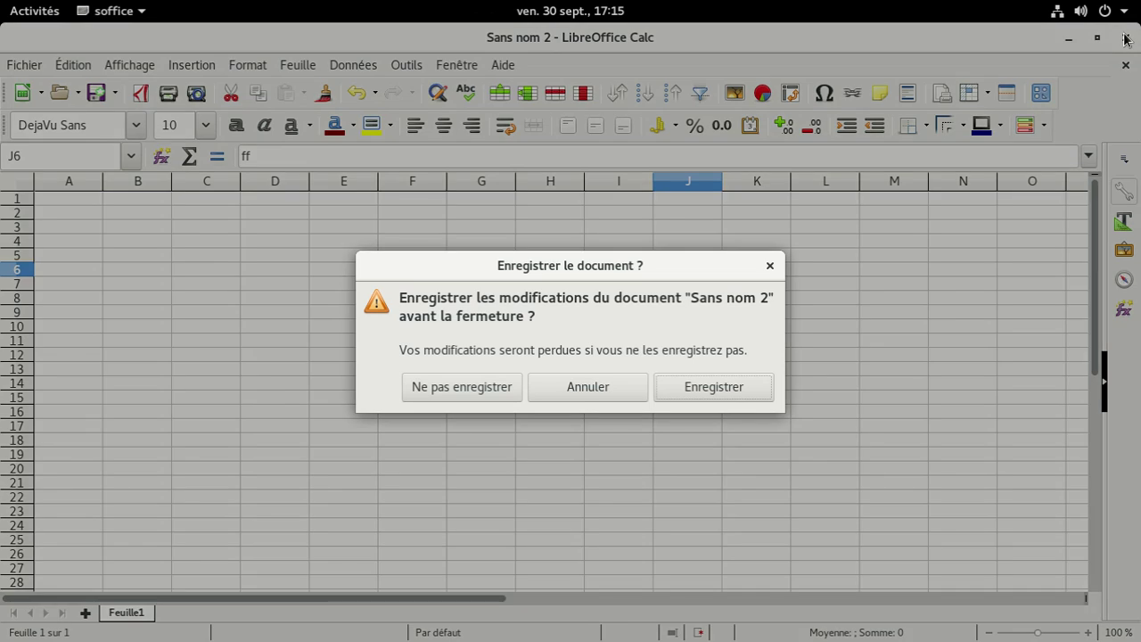
pyautogui.click(456, 394)
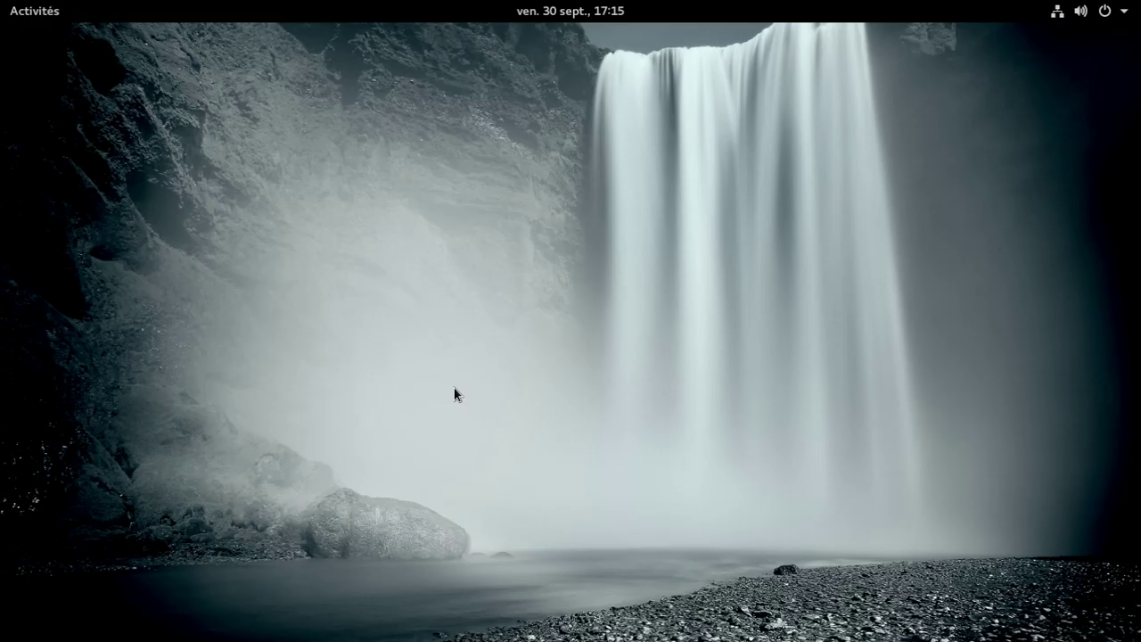
# Step: Launch Logiciels from the activities overview, unmaximize its window and move it up just below the top bar
pyautogui.click(20, 13)
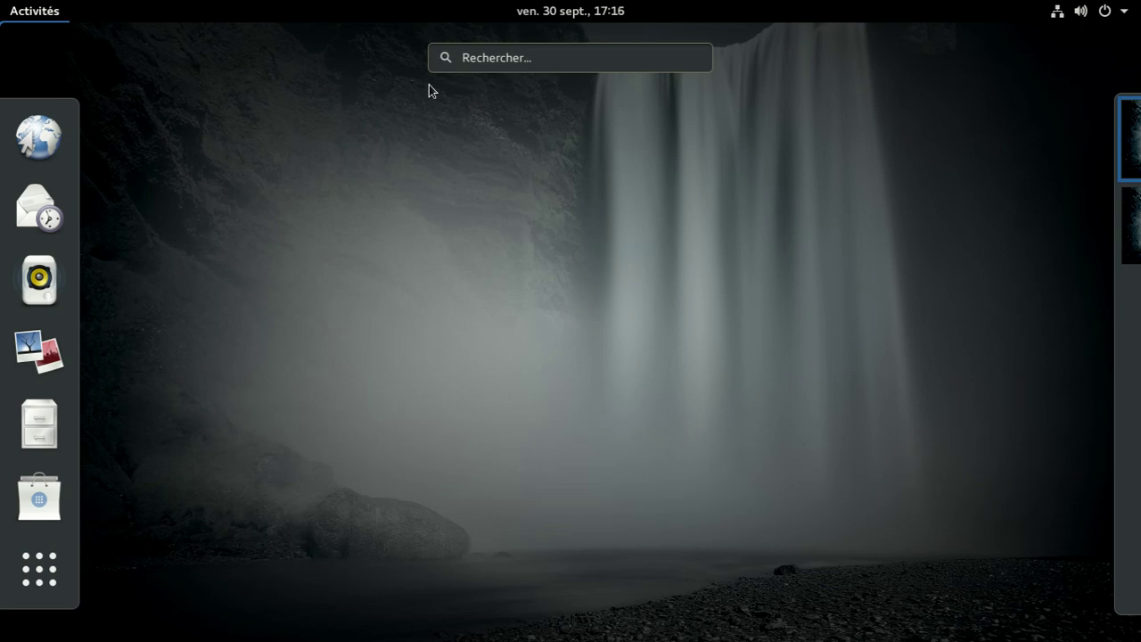
pyautogui.click(55, 482)
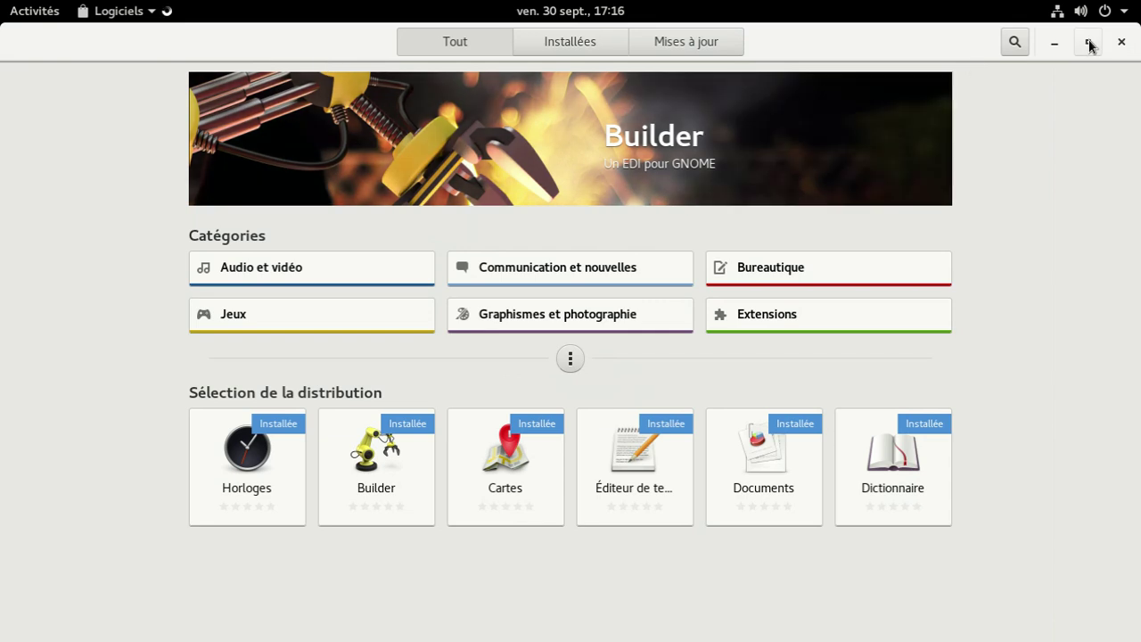
pyautogui.click(1089, 46)
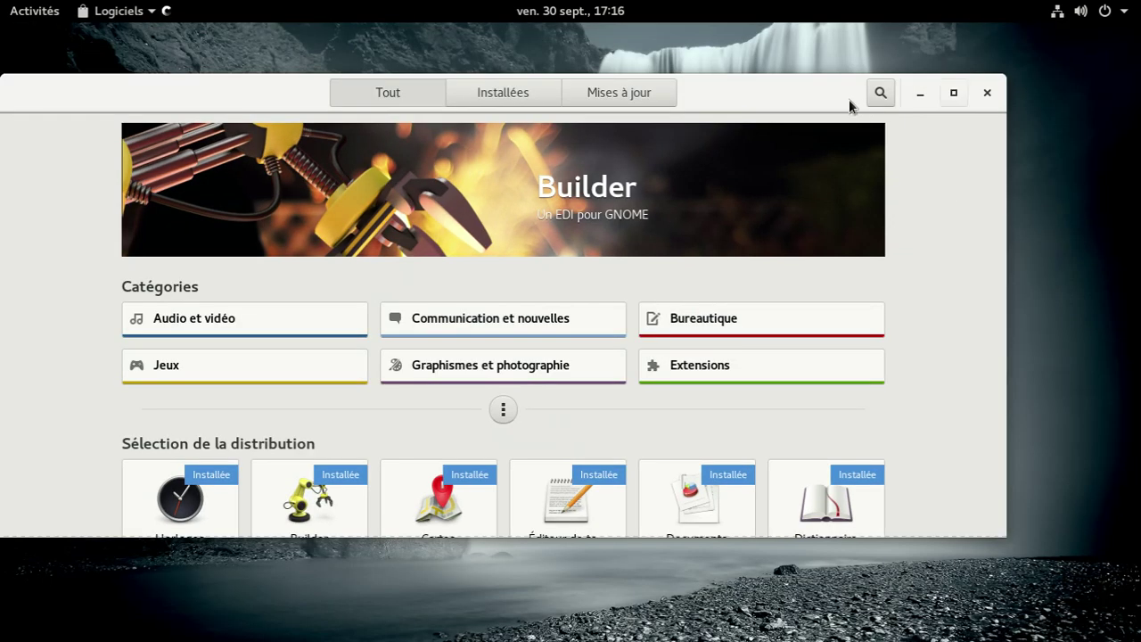
pyautogui.moveTo(892, 93); pyautogui.dragTo(894, 44)
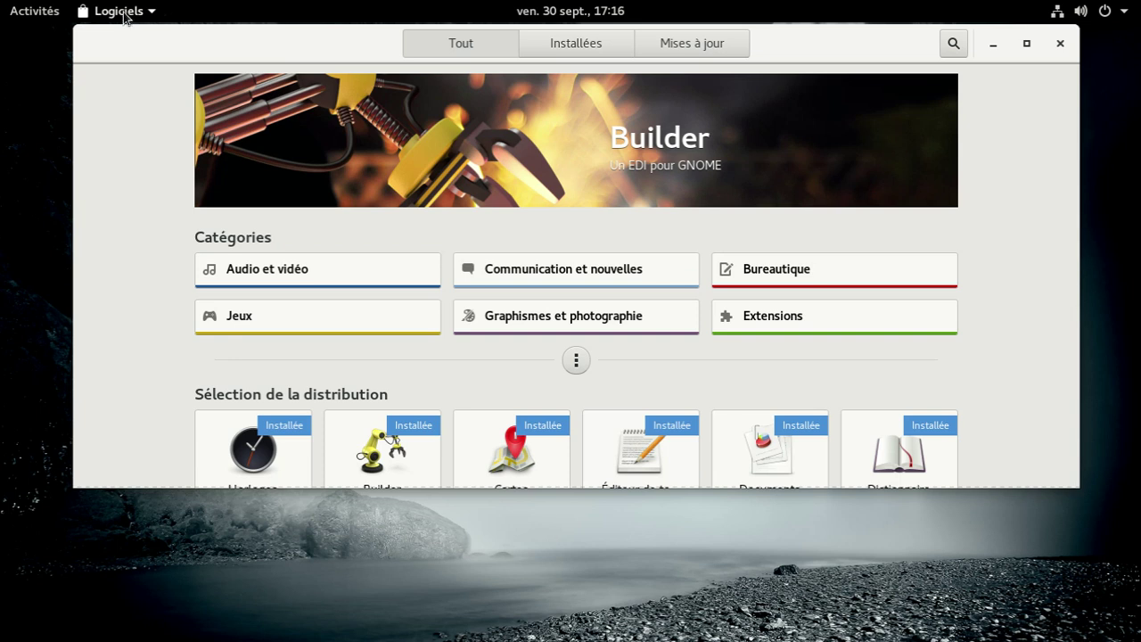
# Step: View the About information and the software sources of Logiciels, closing each dialog
pyautogui.click(125, 12)
pyautogui.click(146, 124)
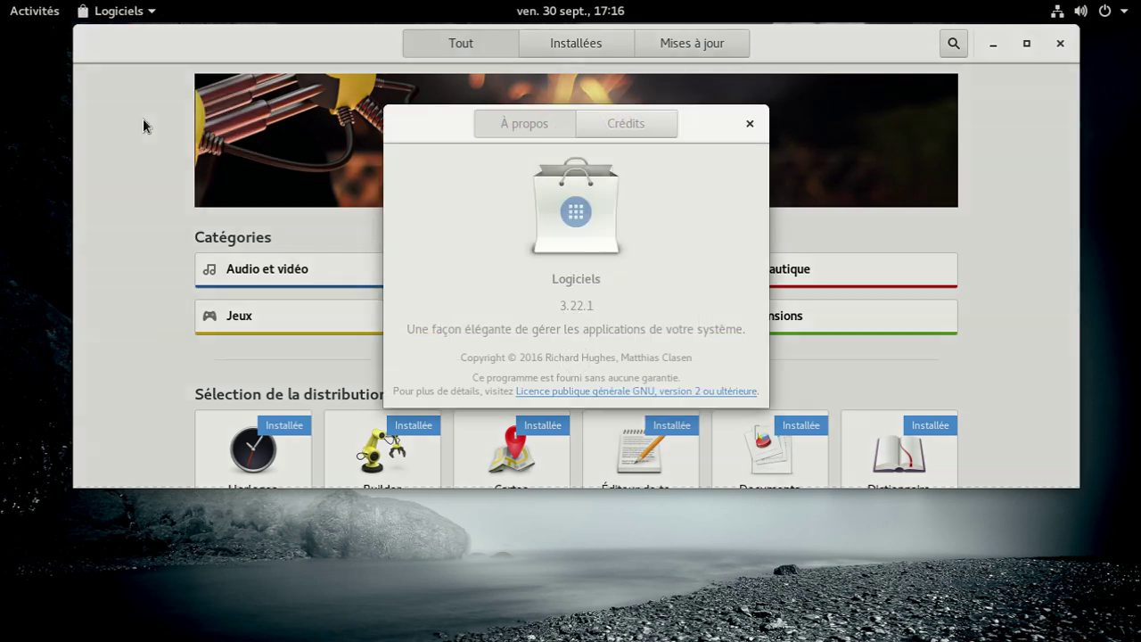
pyautogui.click(749, 123)
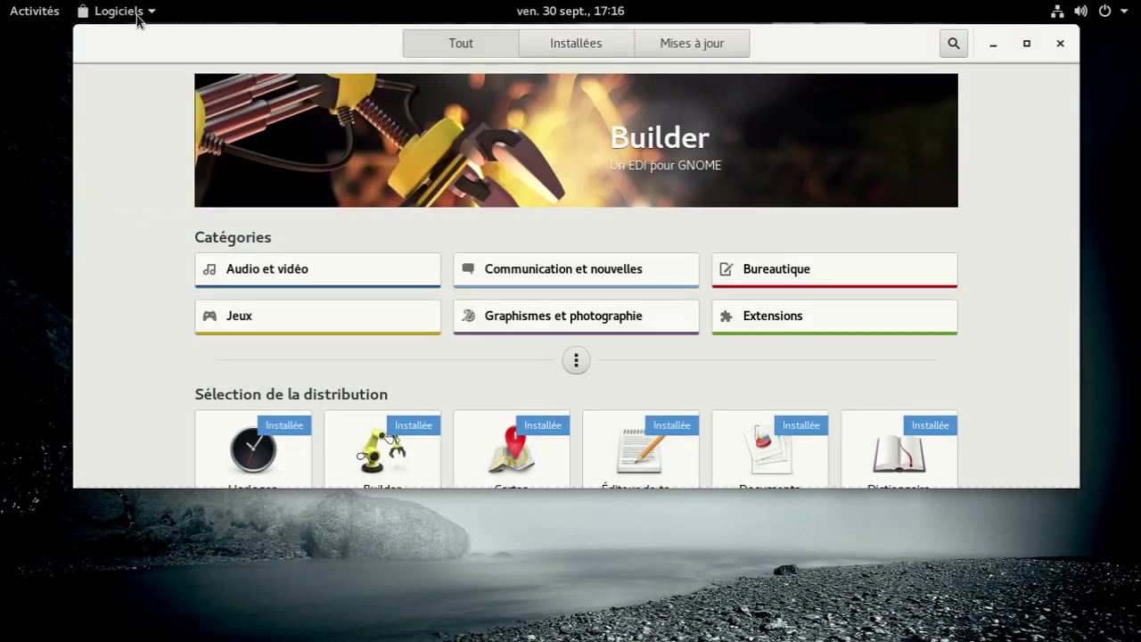
pyautogui.click(132, 11)
pyautogui.click(140, 57)
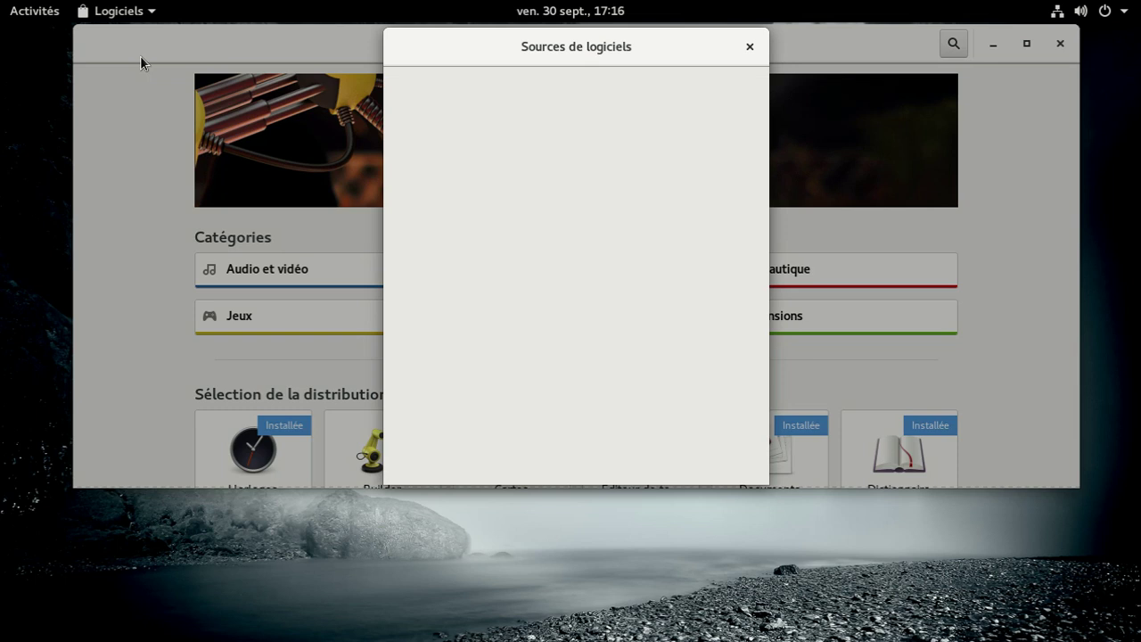
pyautogui.click(747, 48)
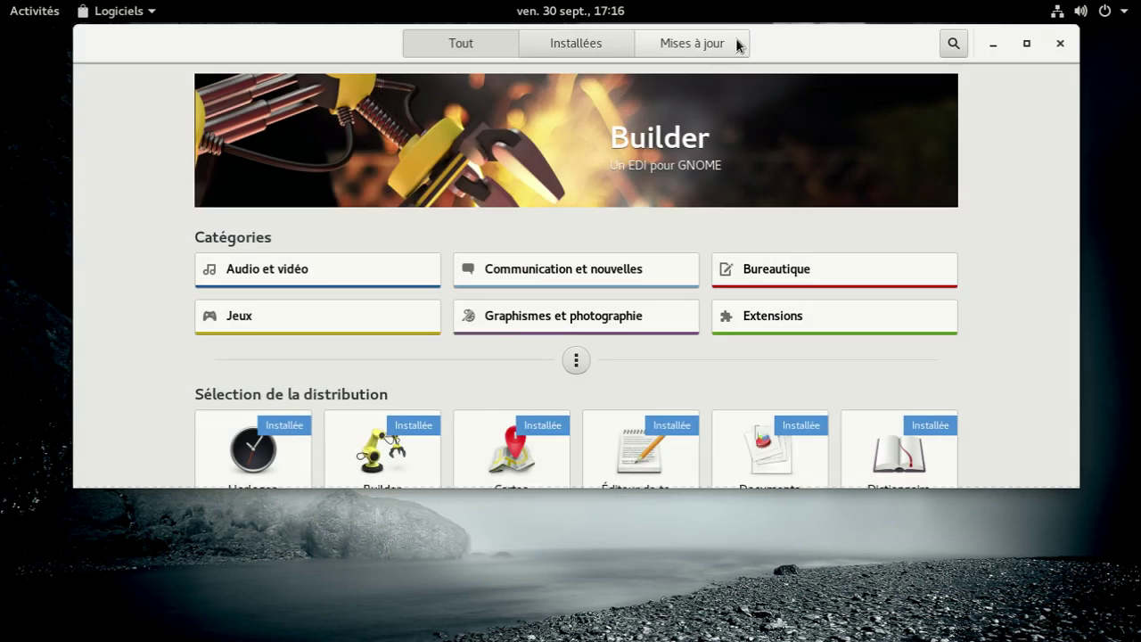
# Step: View the list of installed applications in Logiciels and return to the overview of all software
pyautogui.click(609, 41)
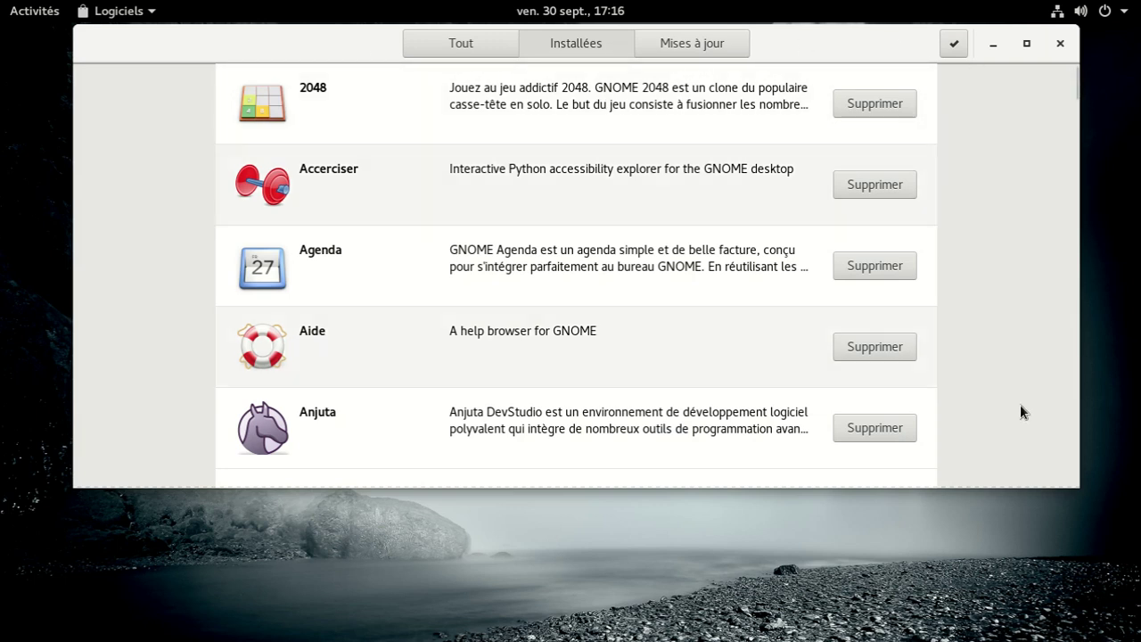
pyautogui.click(491, 48)
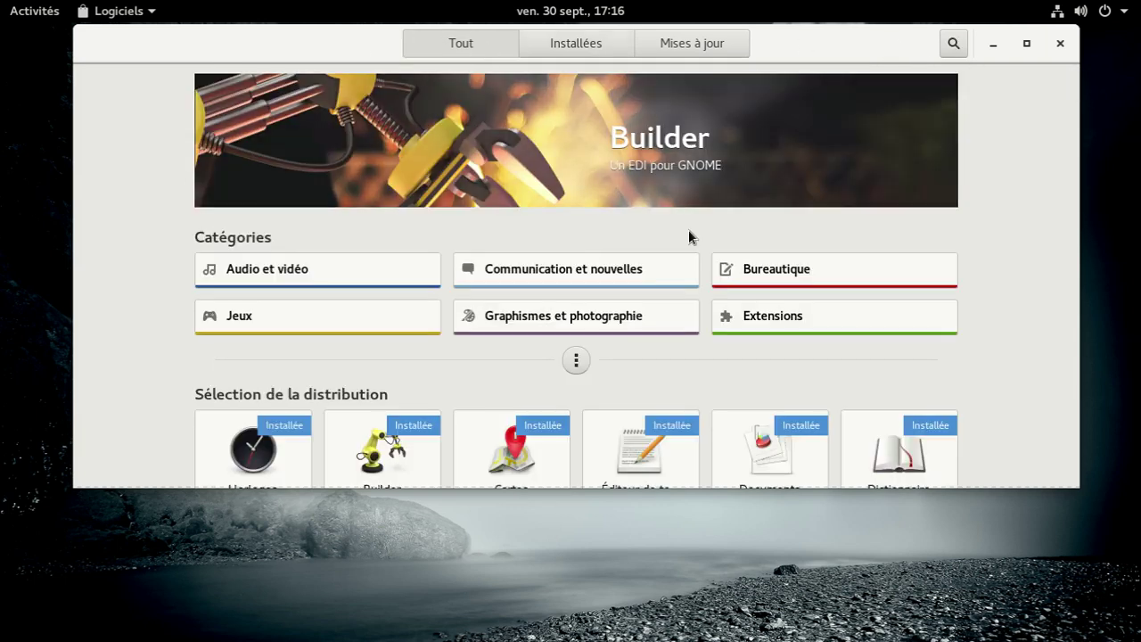
# Step: Search Logiciels for "transmission"
pyautogui.click(953, 44)
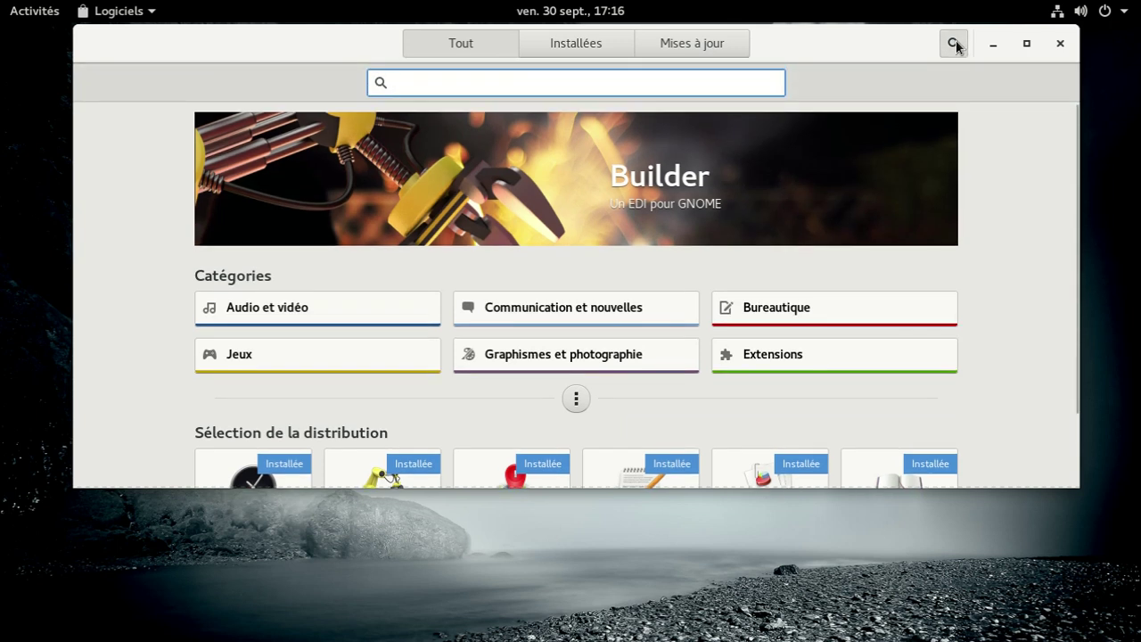
pyautogui.write('tra,')
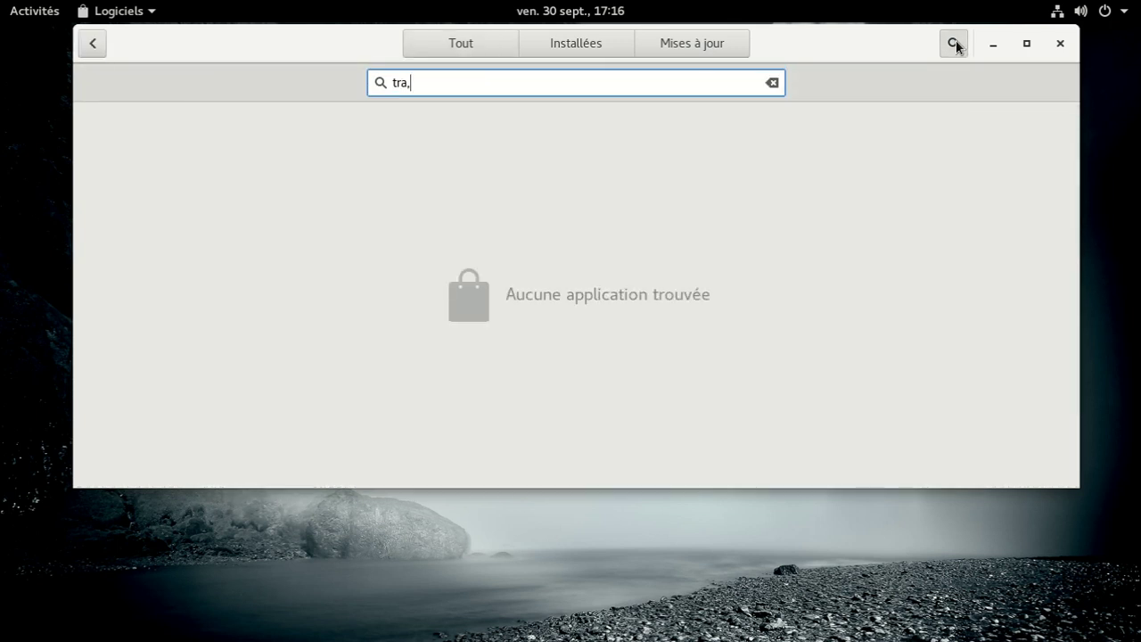
pyautogui.press('BackSpace')
pyautogui.write('nsms')
pyautogui.write('ission')
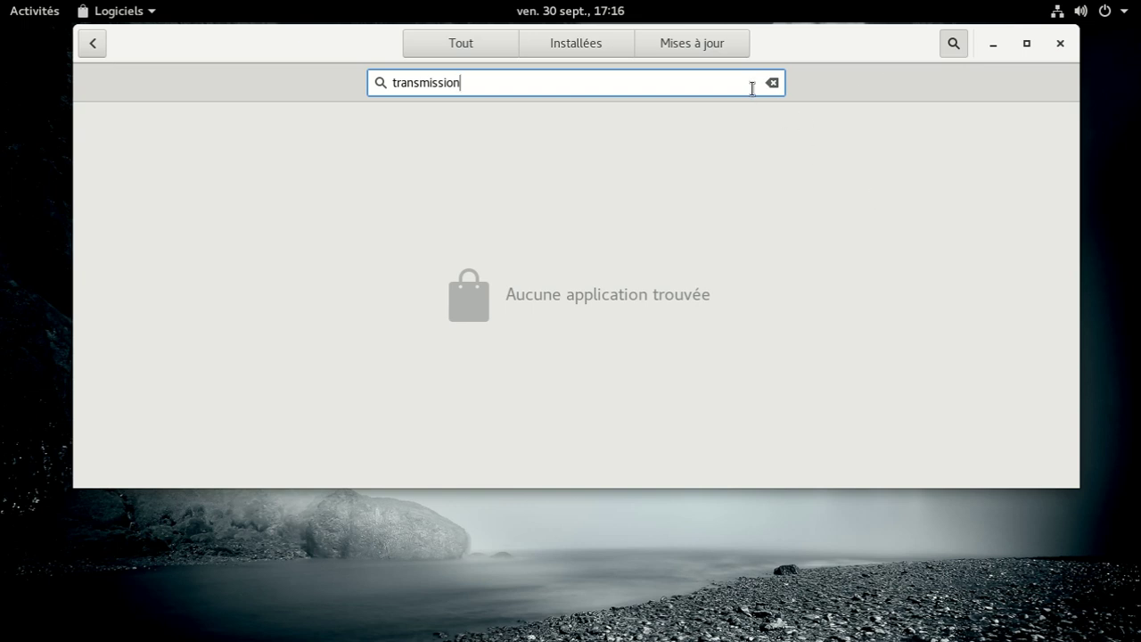
# Step: Reset the Logiciels search and search for "transmission" again
pyautogui.click(953, 44)
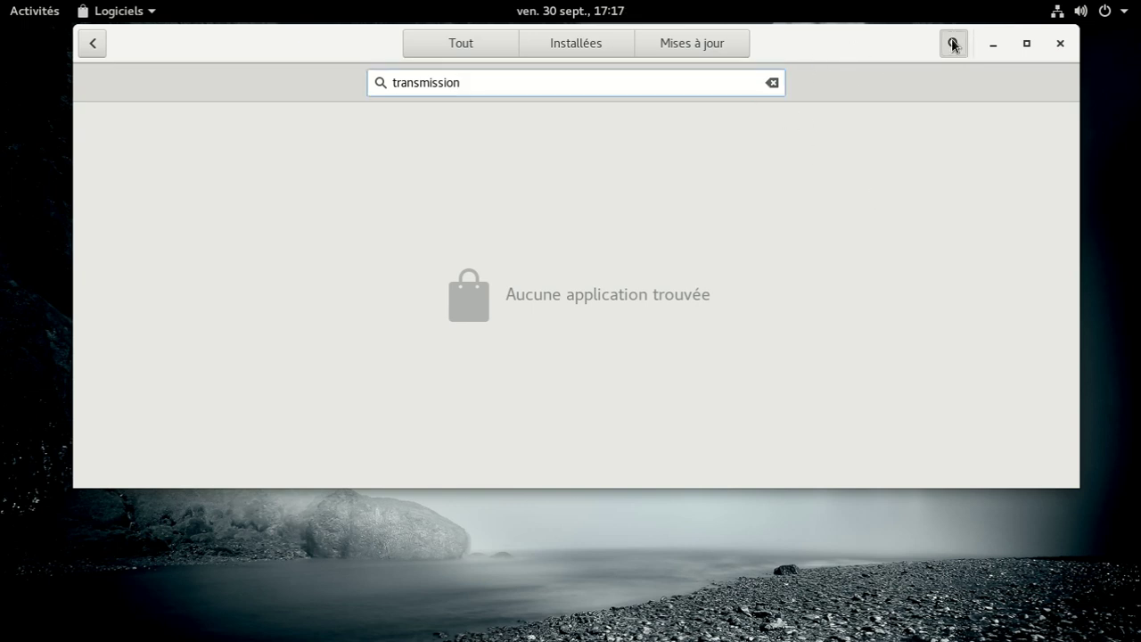
pyautogui.click(953, 44)
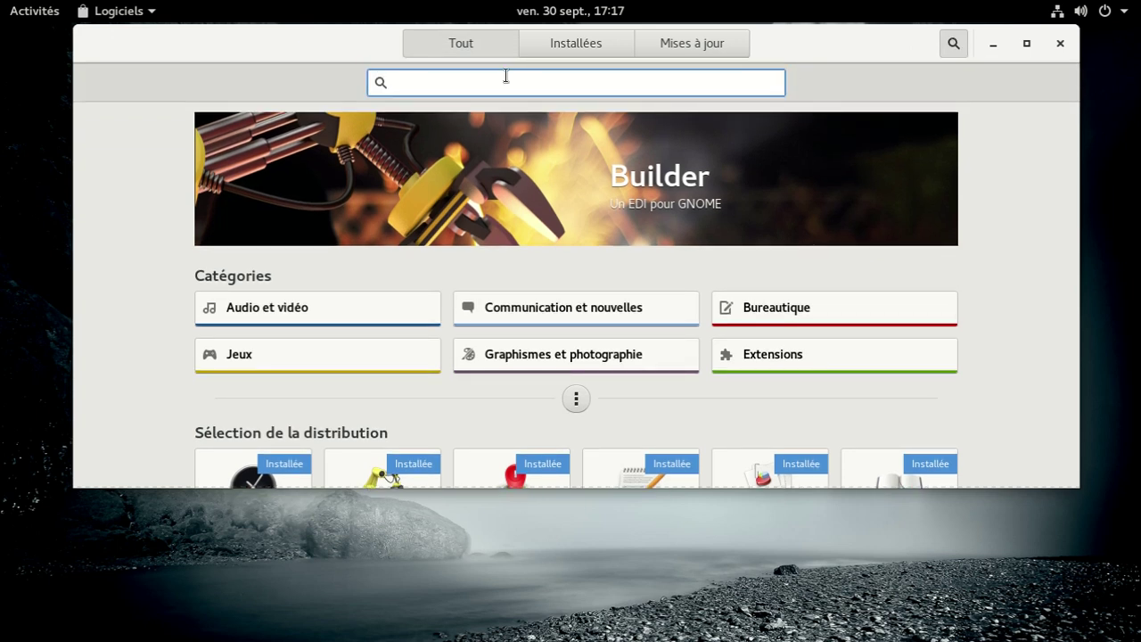
pyautogui.write('transmission')
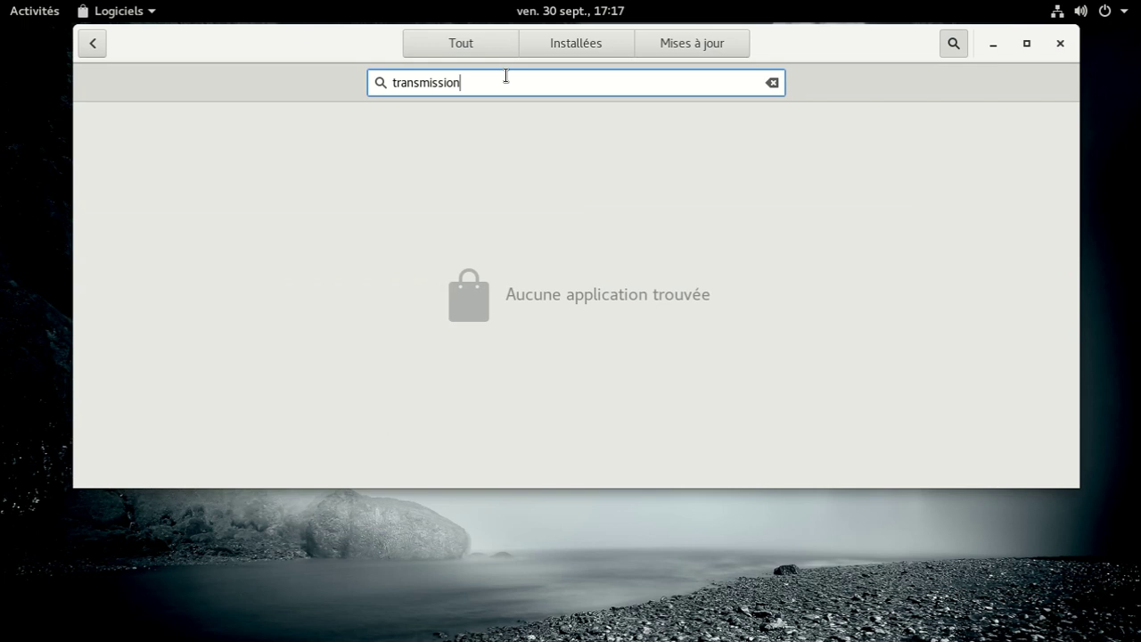
# Step: Clear the search text in Logiciels
pyautogui.press('BackSpace')
pyautogui.press('BackSpace')
pyautogui.press('BackSpace')
pyautogui.press('BackSpace')
pyautogui.press('BackSpace')
pyautogui.press('BackSpace')
pyautogui.press('BackSpace')
pyautogui.press('BackSpace')
pyautogui.press('BackSpace')
pyautogui.press('BackSpace')
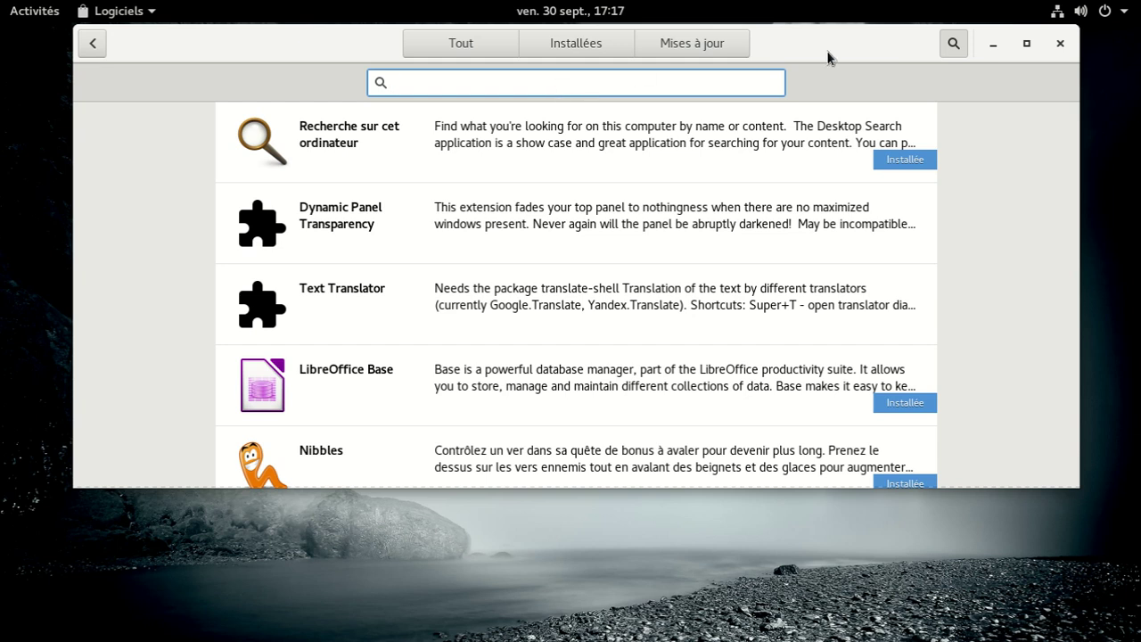
# Step: View the version information of Logiciels in its about dialog and close the dialog
pyautogui.click(139, 12)
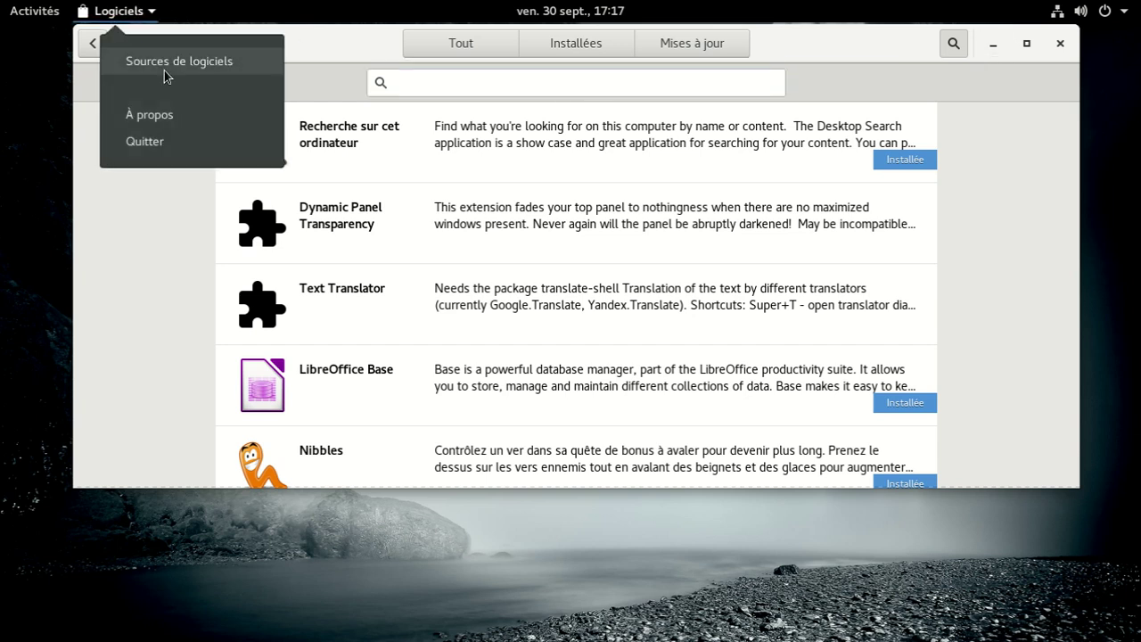
pyautogui.click(148, 116)
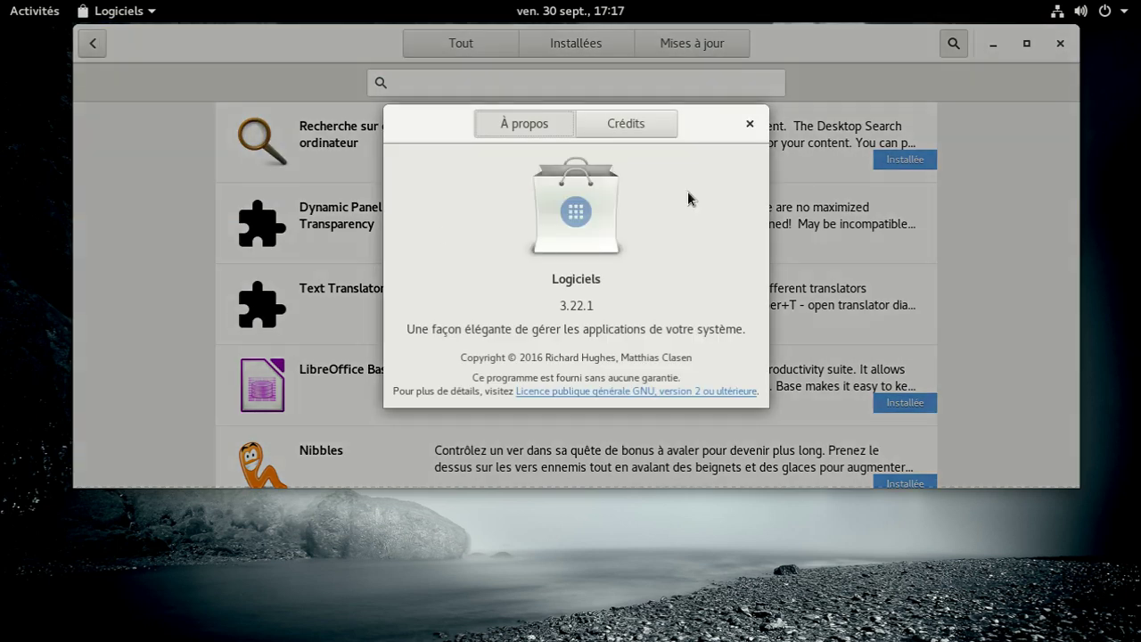
pyautogui.click(748, 123)
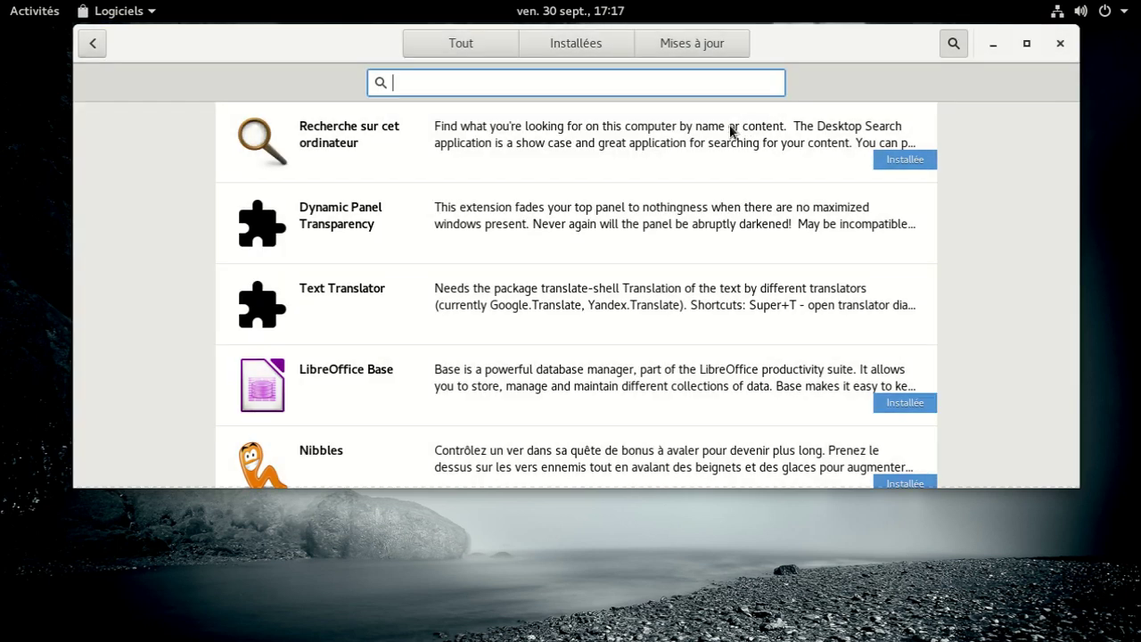
# Step: Launch Terminal from the activities overview and run "yaourt -Ql packagekit" to list the package's files
pyautogui.click(34, 11)
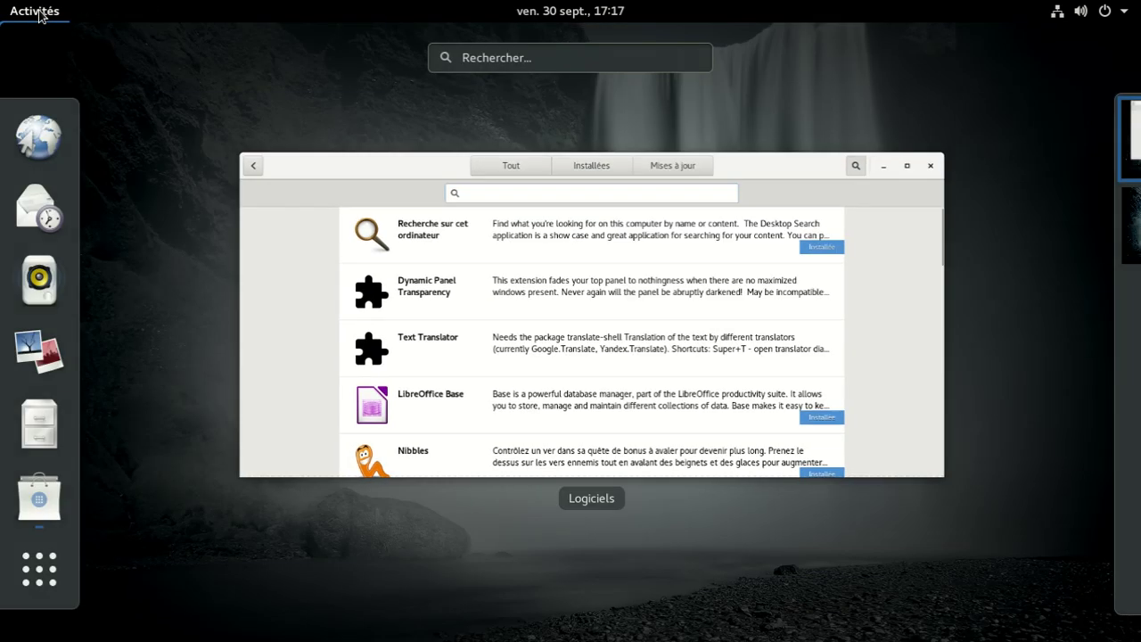
pyautogui.click(527, 57)
pyautogui.write('termin')
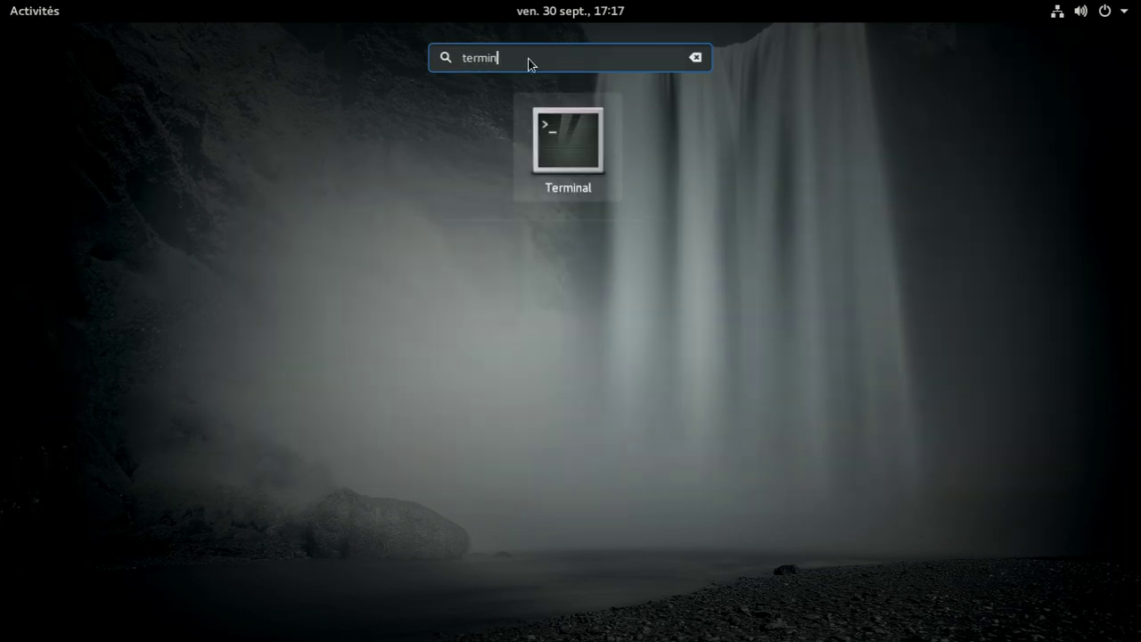
pyautogui.press('Return')
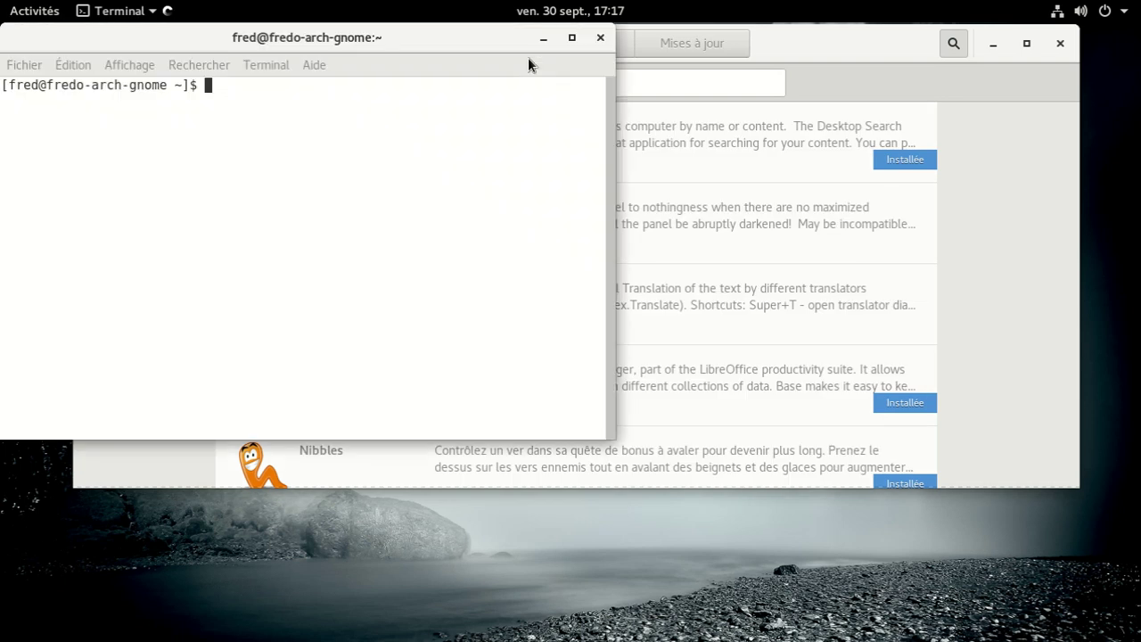
pyautogui.write('yaourt -Ql packagekit')
pyautogui.press('Return')
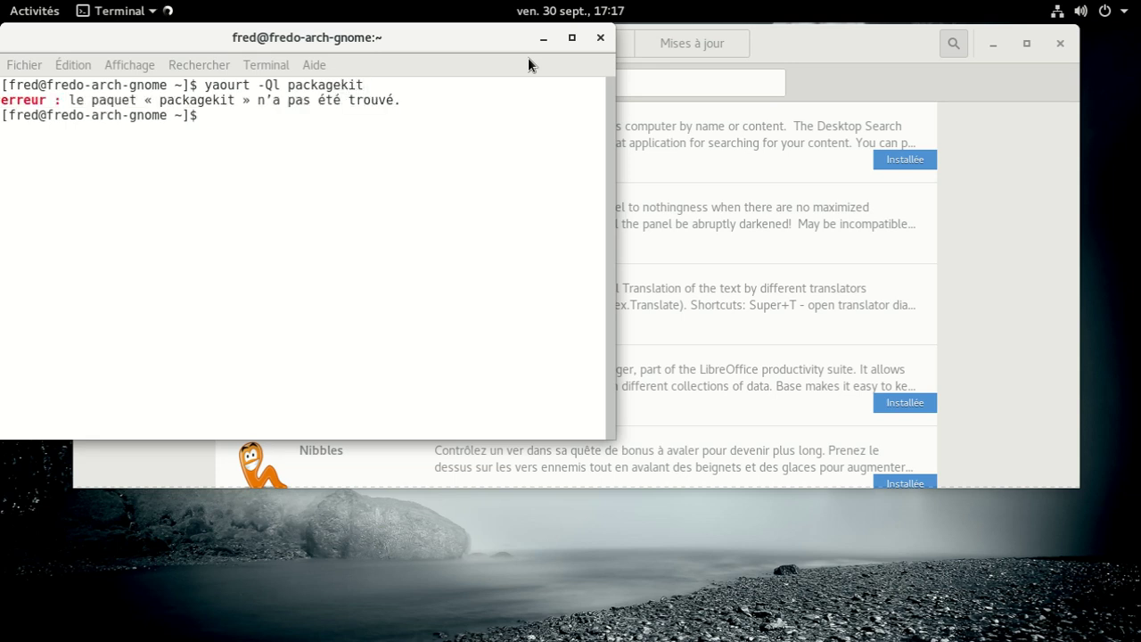
# Step: Change the previous command's option to -Ss and run "yaourt -Ss packagekit" to search for the package
pyautogui.press('Up')
pyautogui.press('Left')
pyautogui.press('Left')
pyautogui.press('Left')
pyautogui.press('Left')
pyautogui.press('Left')
pyautogui.press('Left')
pyautogui.press('Left')
pyautogui.press('Left')
pyautogui.press('Left')
pyautogui.press('Left')
pyautogui.press('Left')
pyautogui.press('BackSpace')
pyautogui.press('BackSpace')
pyautogui.press('BackSpace')
pyautogui.write('-Ss')
pyautogui.press('Return')
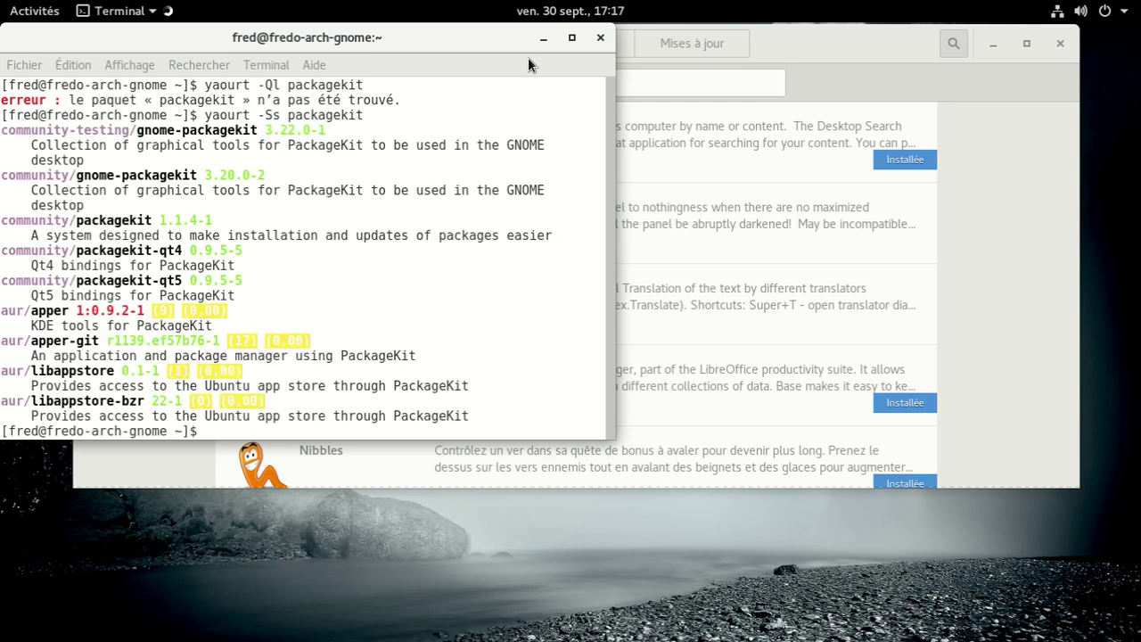
# Step: Install PackageKit with "yaourt -S packagekit", entering the sudo password and accepting the installation
pyautogui.write('yaourt -S pack')
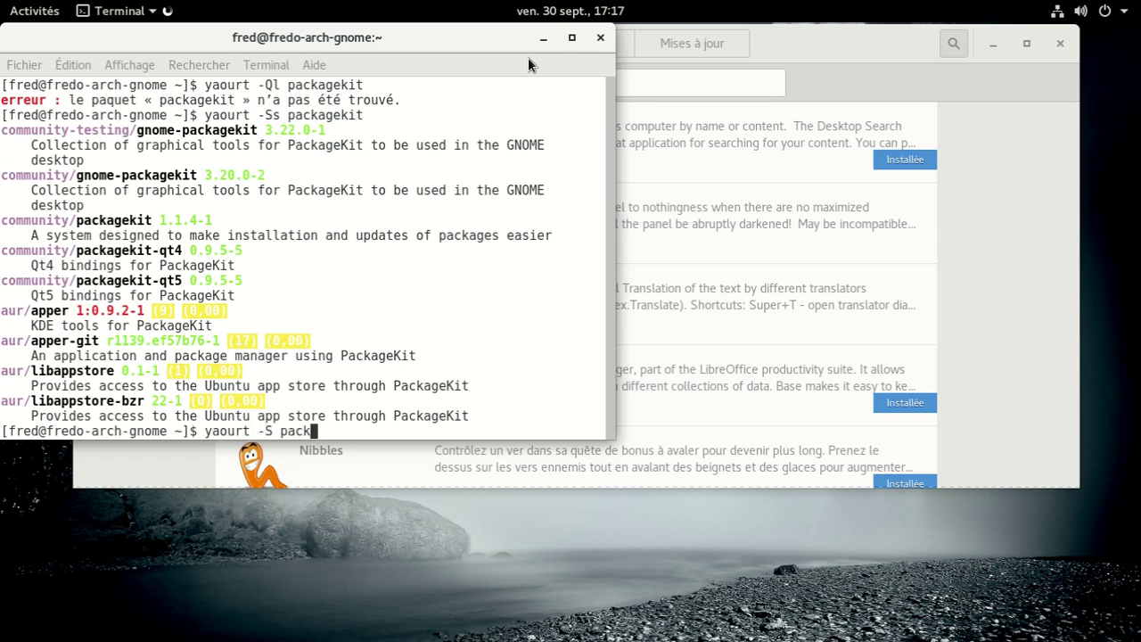
pyautogui.write('age-')
pyautogui.write('kit')
pyautogui.press('BackSpace')
pyautogui.press('BackSpace')
pyautogui.press('BackSpace')
pyautogui.press('BackSpace')
pyautogui.press('BackSpace')
pyautogui.write('ekit')
pyautogui.press('Return')
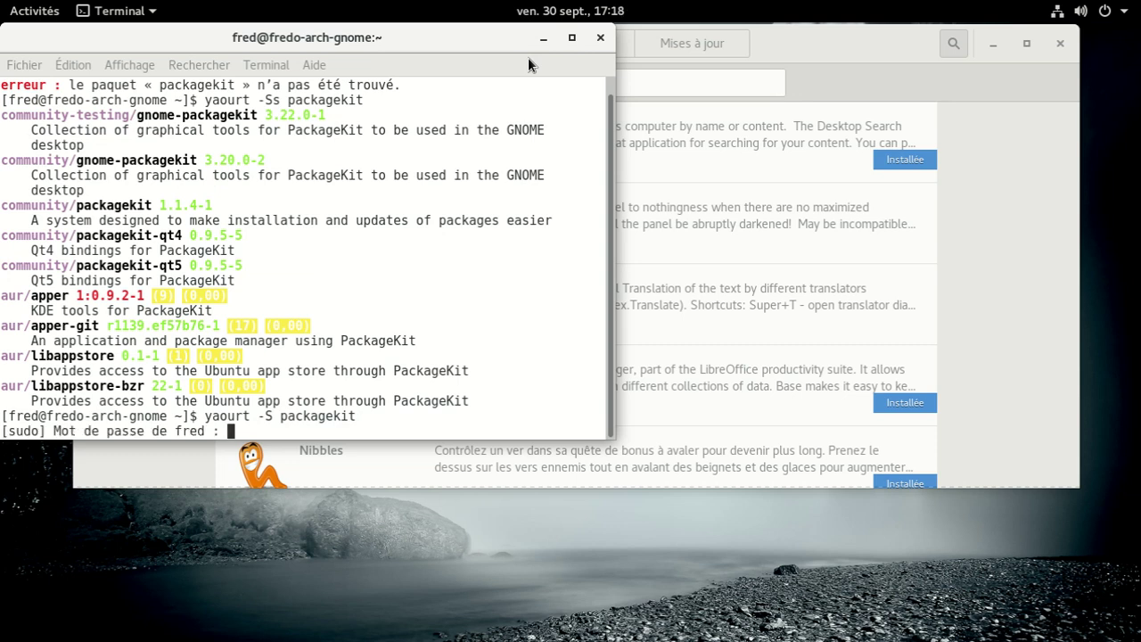
pyautogui.press('Return')
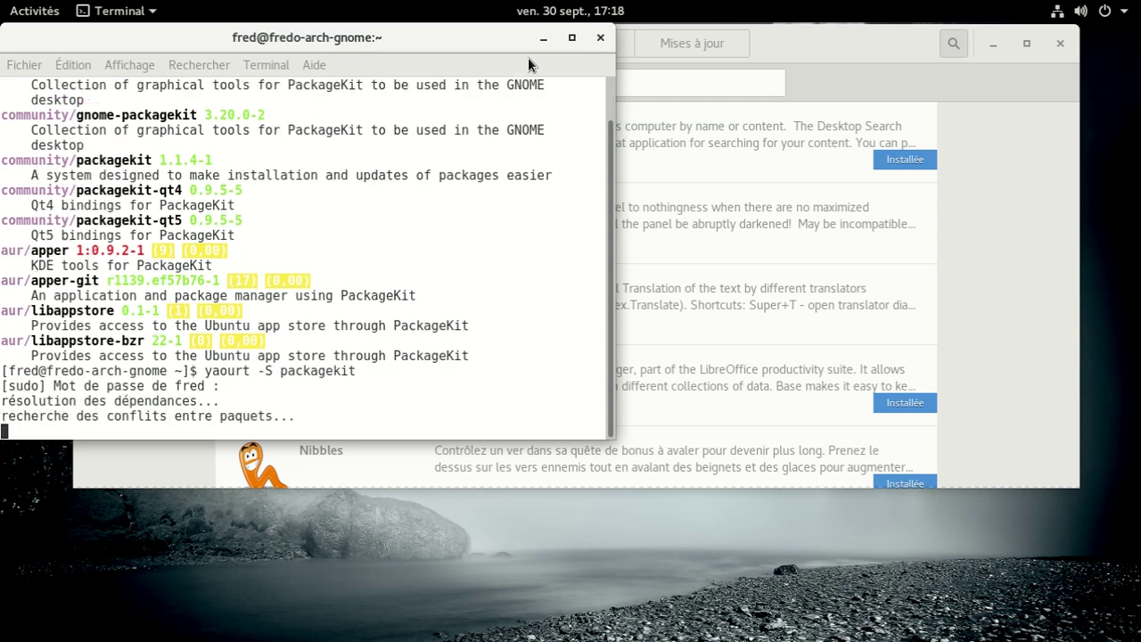
pyautogui.press('Return')
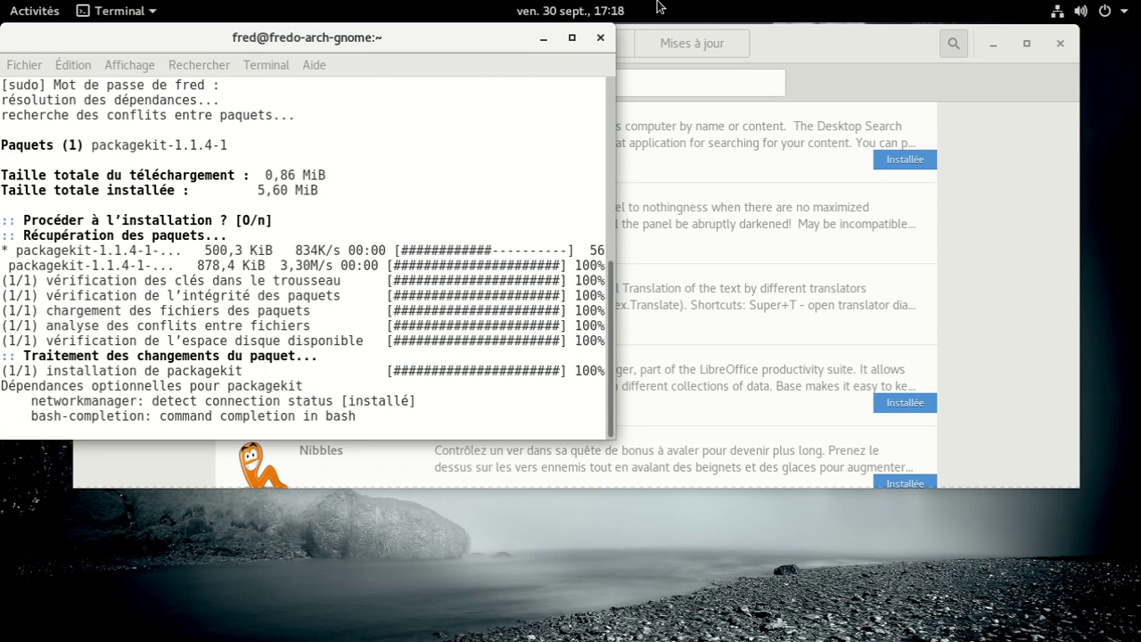
# Step: Close the Terminal and Logiciels windows
pyautogui.write('*')
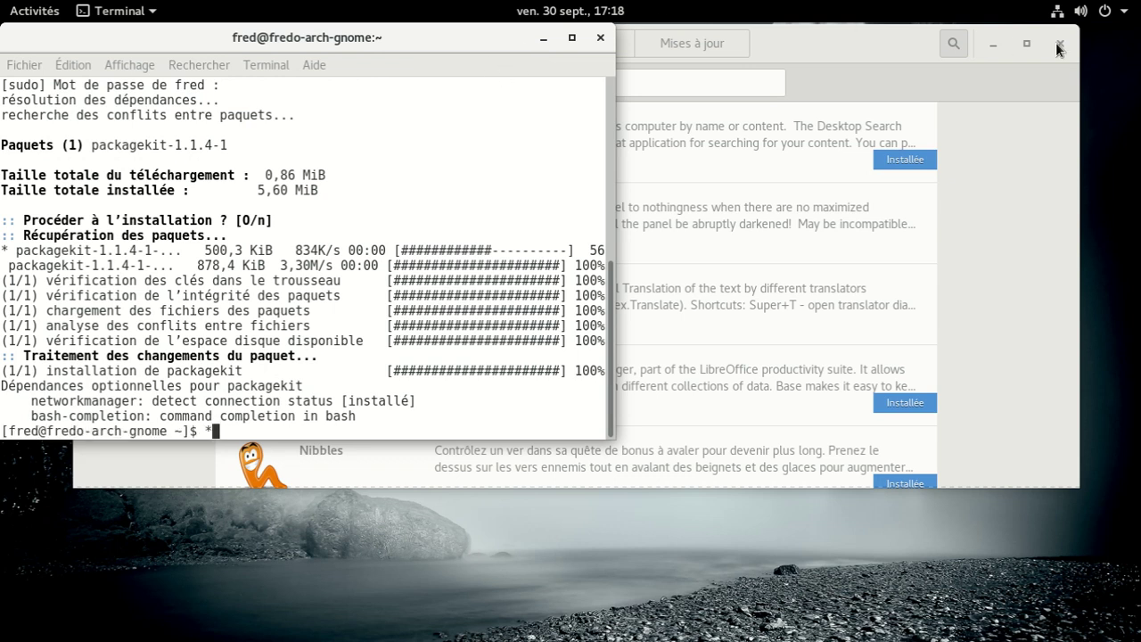
pyautogui.click(601, 37)
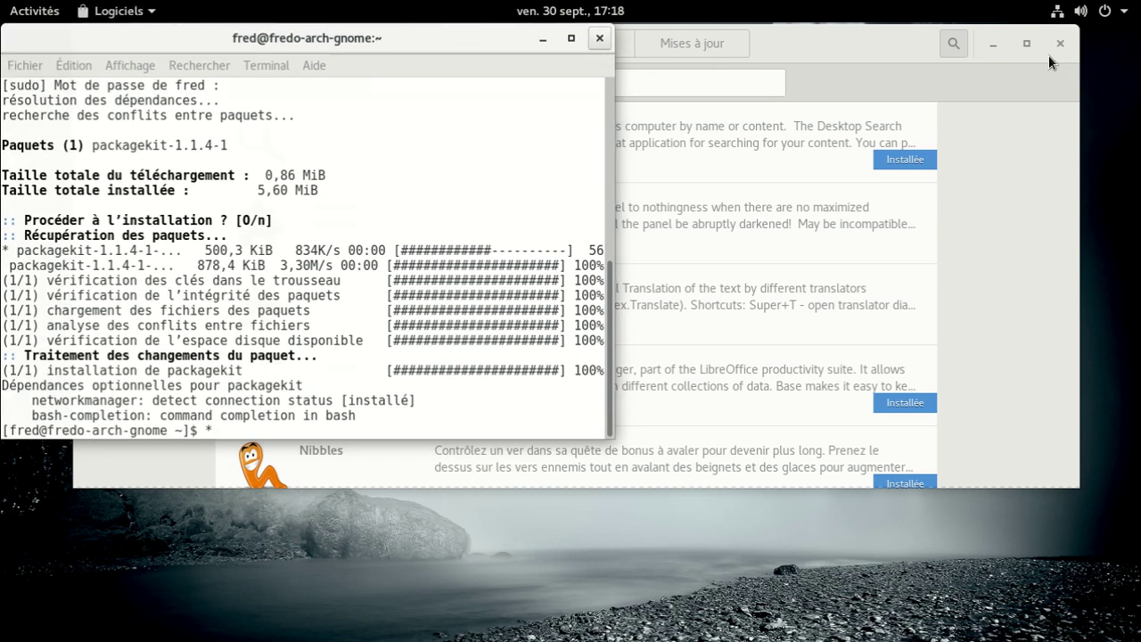
pyautogui.click(1060, 43)
# Step: Relaunch Logiciels from the activities overview and search for "transmission"
pyautogui.click(36, 11)
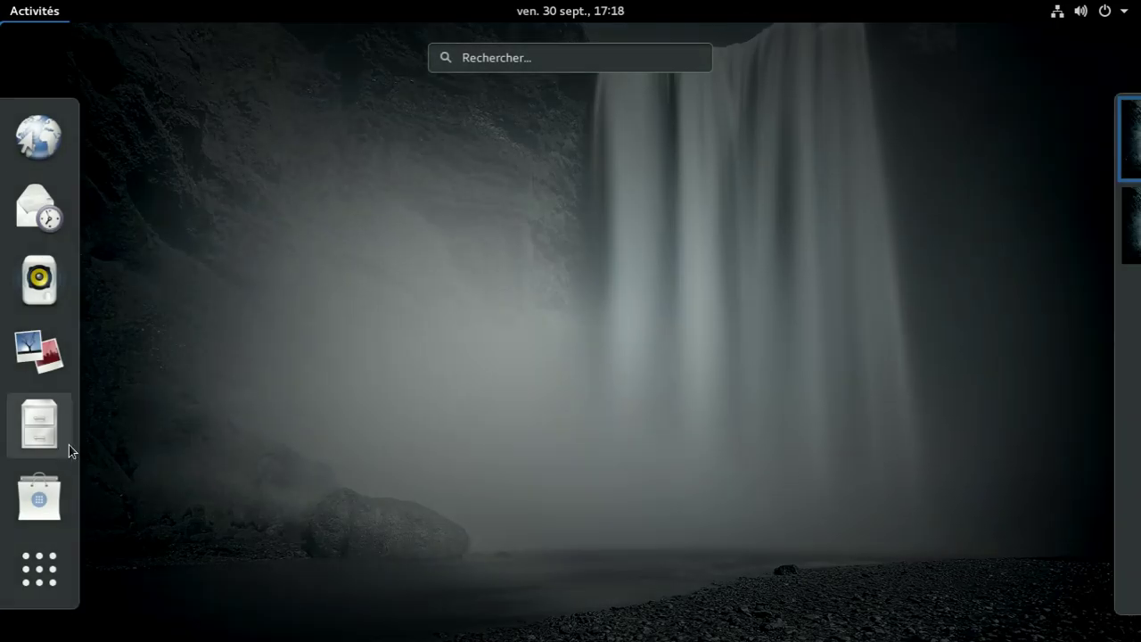
pyautogui.click(36, 494)
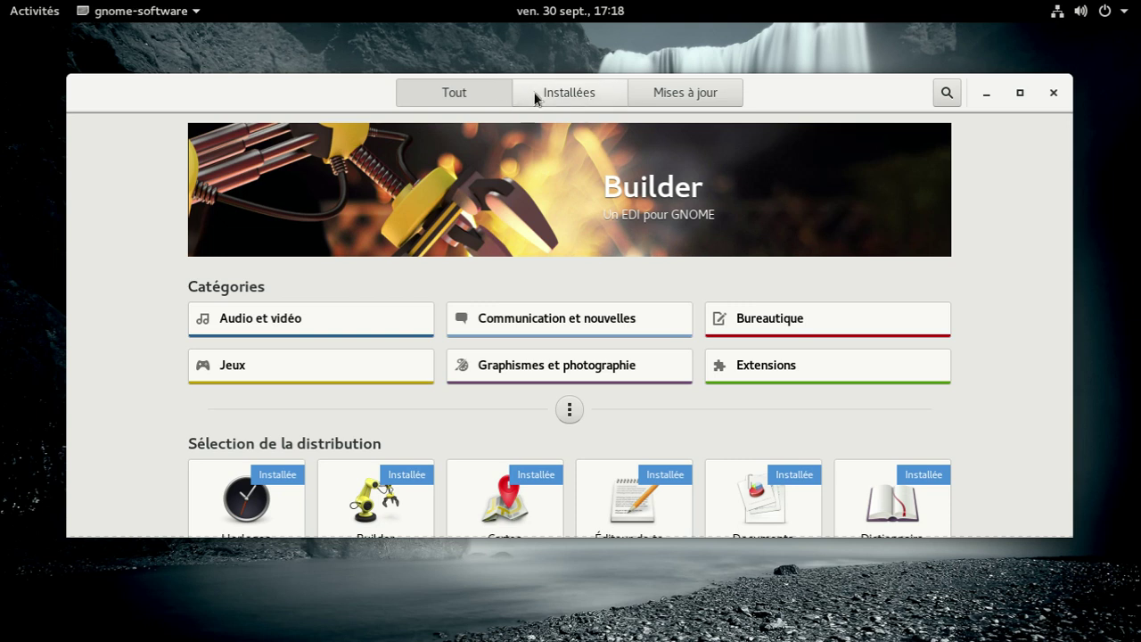
pyautogui.click(947, 93)
pyautogui.write('transmissio')
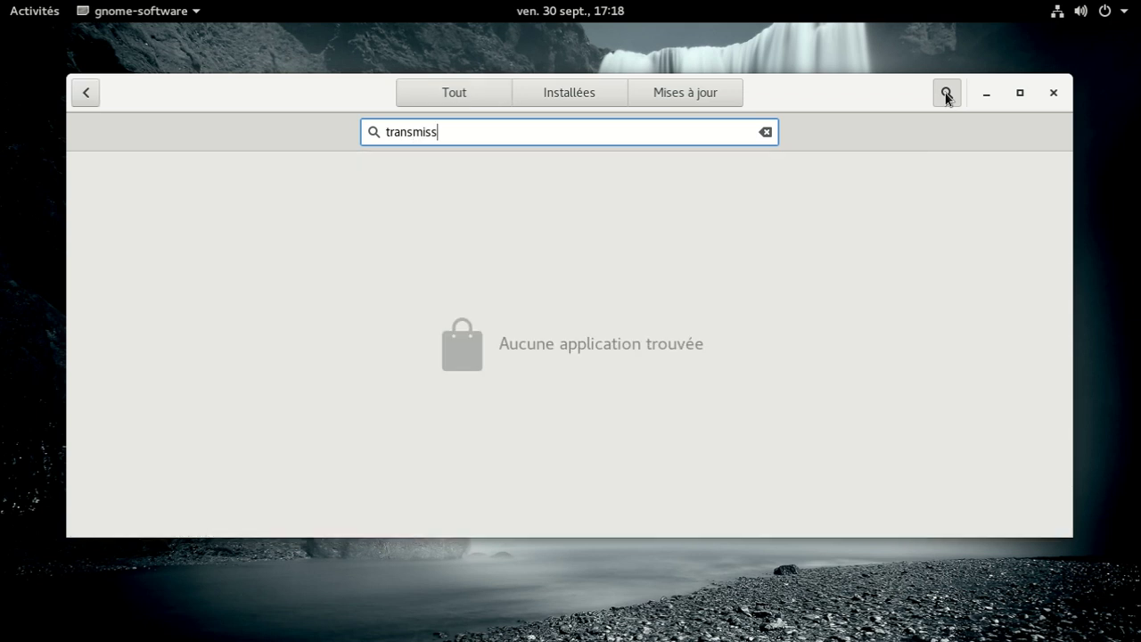
# Step: Replace the Logiciels search text with "log"
pyautogui.press('BackSpace')
pyautogui.press('BackSpace')
pyautogui.press('BackSpace')
pyautogui.press('BackSpace')
pyautogui.press('BackSpace')
pyautogui.press('BackSpace')
pyautogui.press('BackSpace')
pyautogui.press('BackSpace')
pyautogui.press('BackSpace')
pyautogui.press('BackSpace')
pyautogui.press('BackSpace')
pyautogui.press('BackSpace')
pyautogui.write('log')
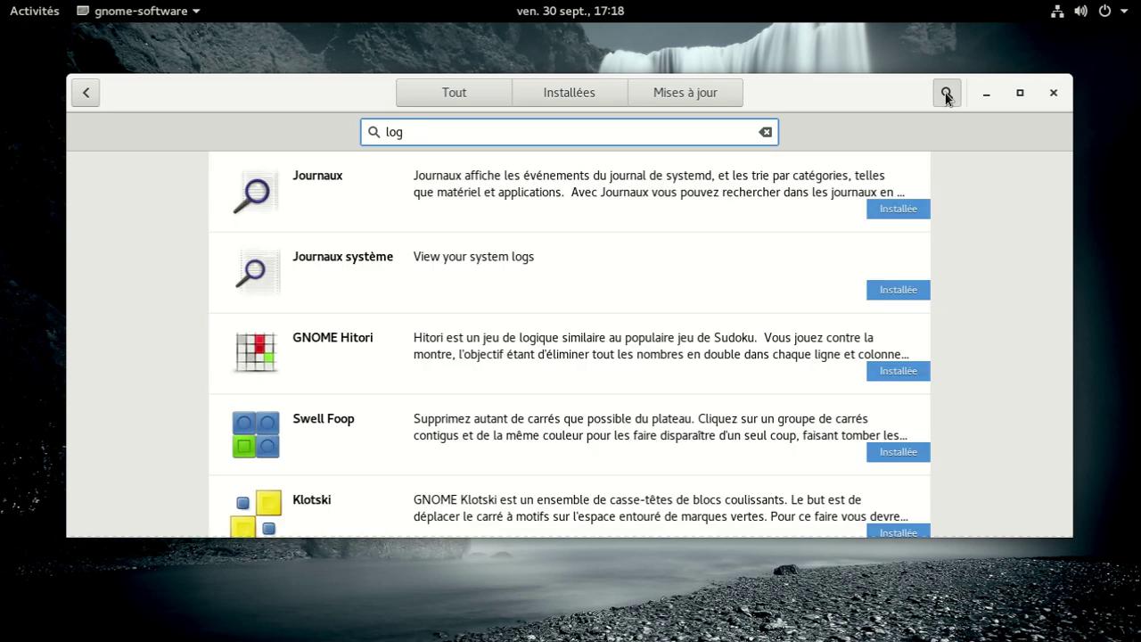
# Step: Clear the Logiciels search text and close the Logiciels window
pyautogui.press('BackSpace')
pyautogui.press('BackSpace')
pyautogui.press('BackSpace')
pyautogui.click(1055, 93)
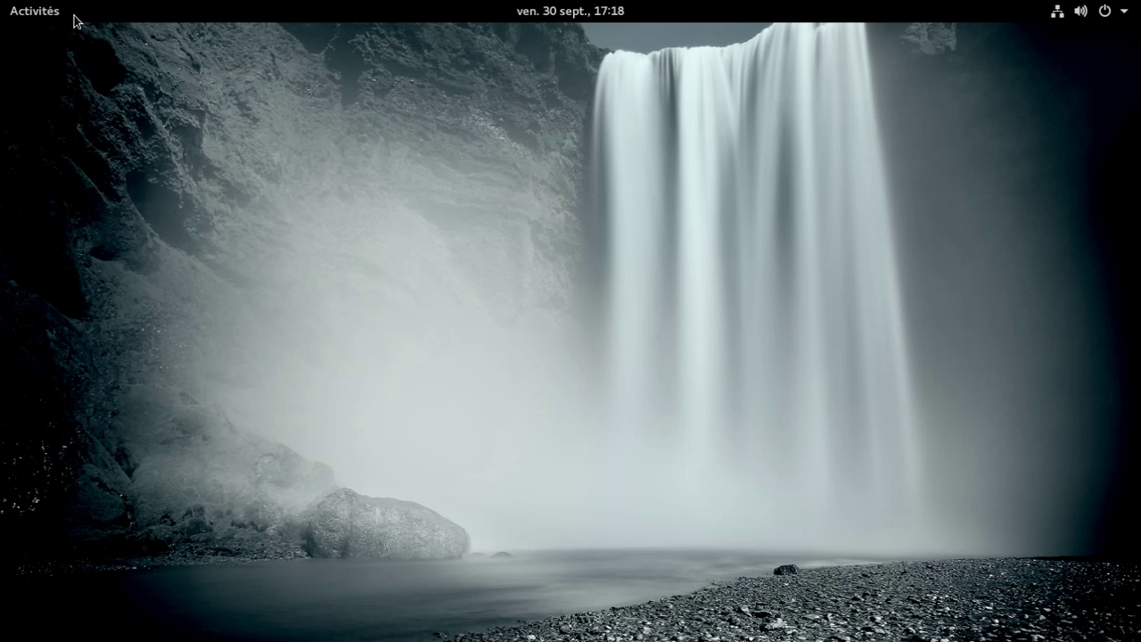
# Step: Log out of the current GNOME session and confirm closing it
pyautogui.click(1110, 12)
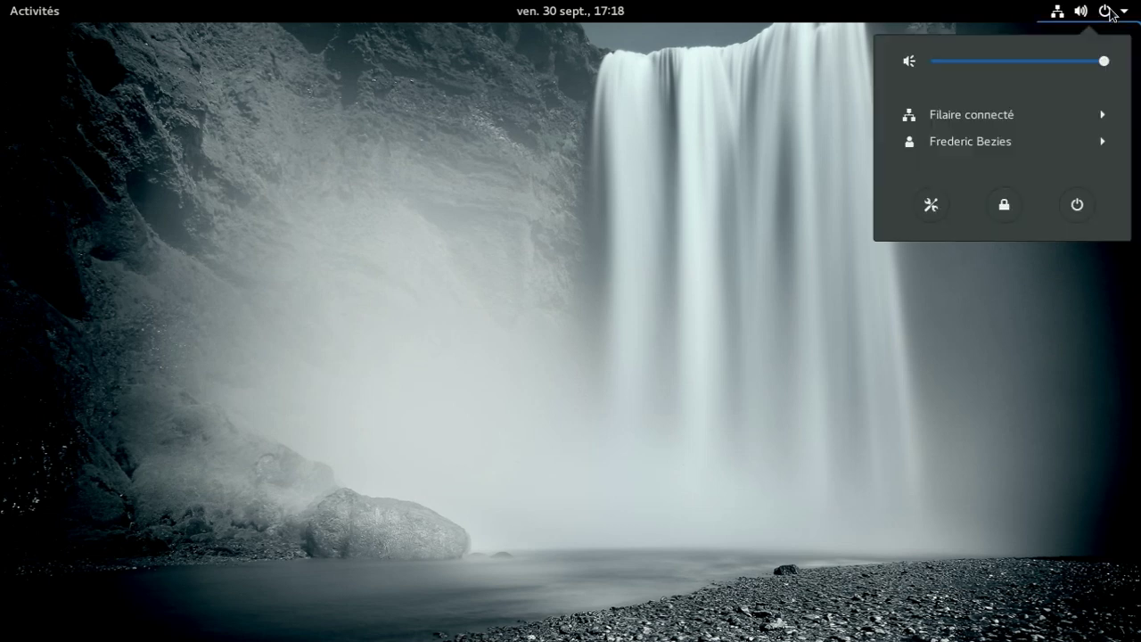
pyautogui.click(936, 145)
pyautogui.click(944, 169)
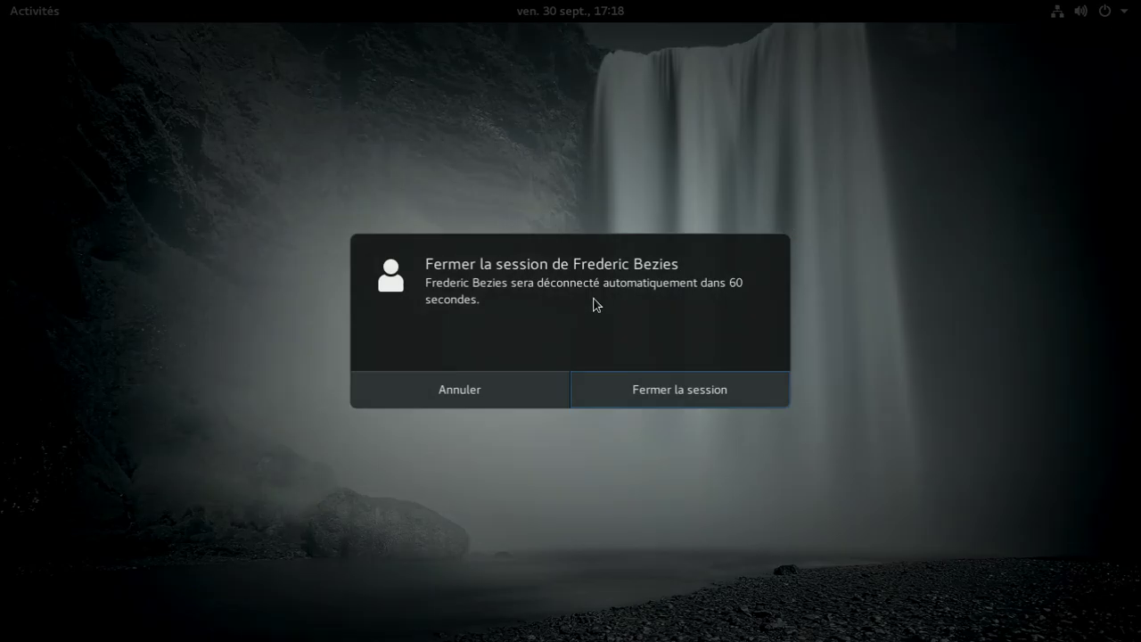
pyautogui.click(642, 383)
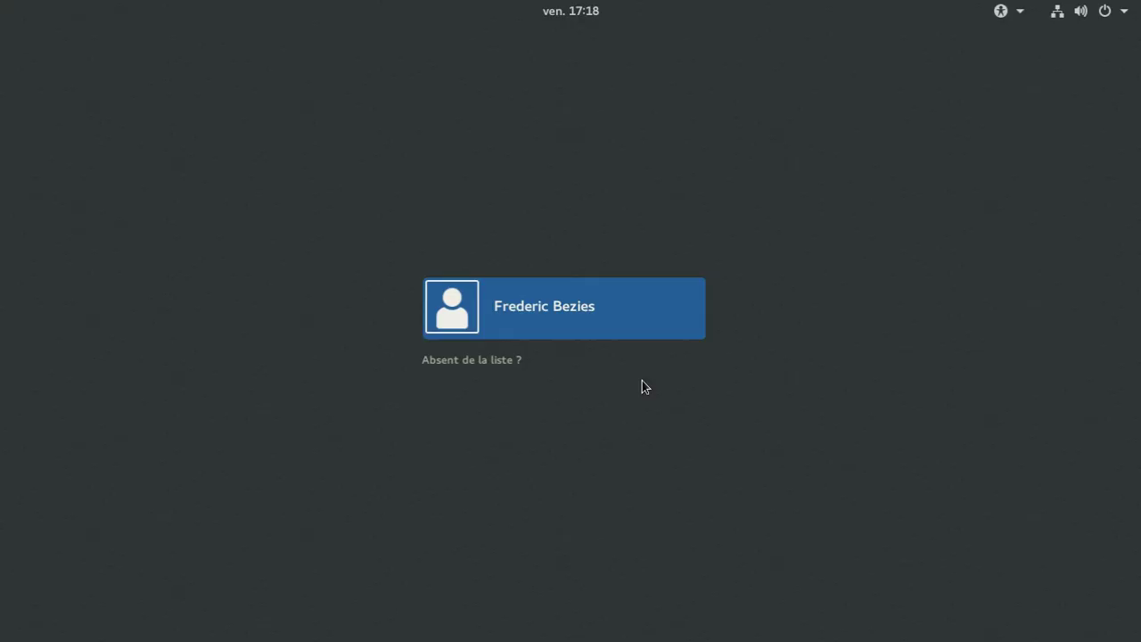
# Step: Log back in with the listed user account by entering the account password
pyautogui.press('Return')
pyautogui.write('********')
pyautogui.press('Return')
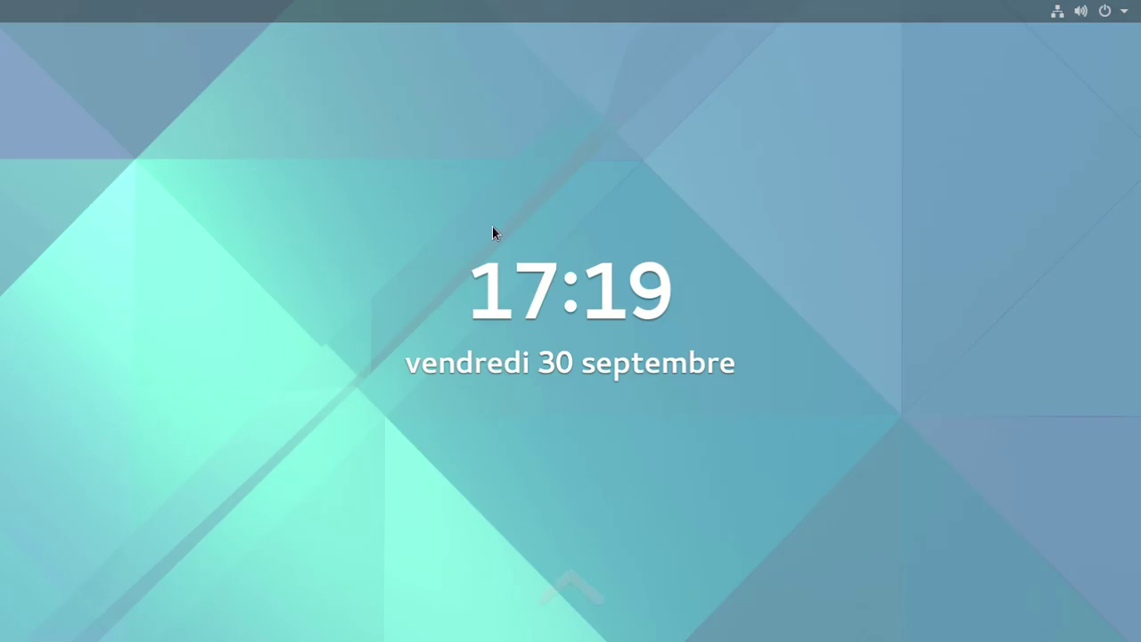
# Step: Unlock the locked screen by entering the account password
pyautogui.press('Return')
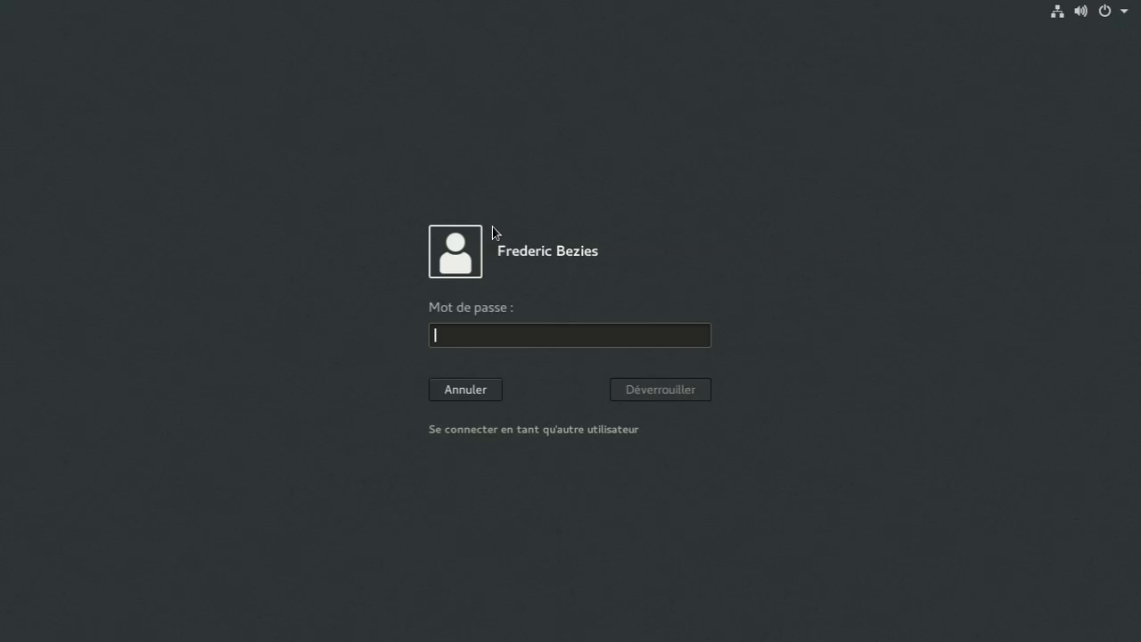
pyautogui.write('********')
pyautogui.press('Return')
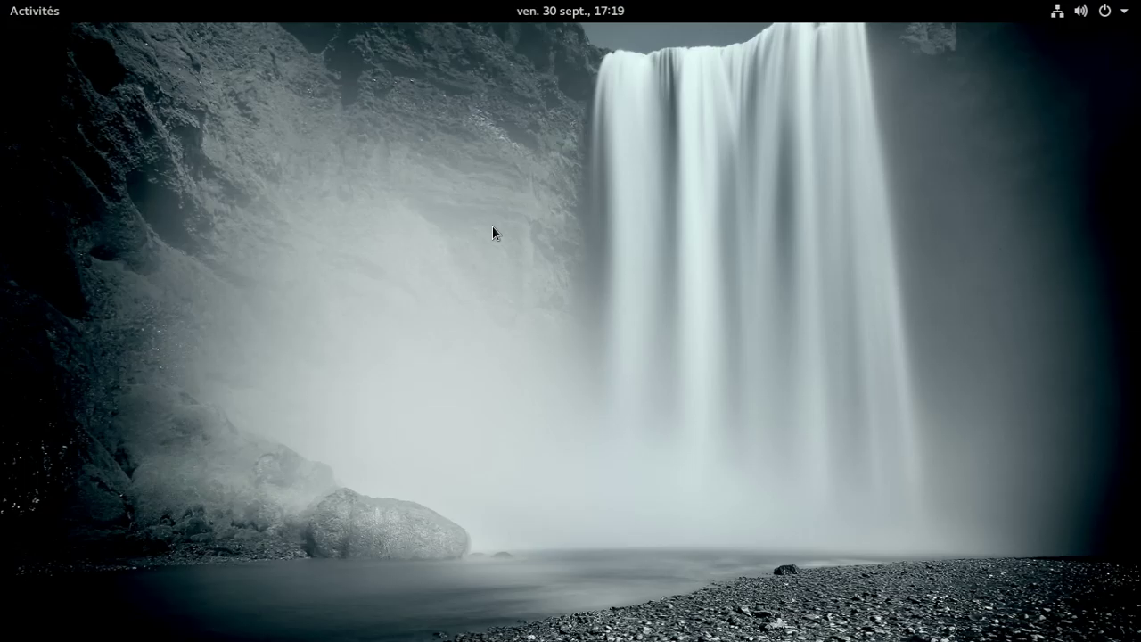
# Step: Launch Logiciels from the activities overview and search for "transm"
pyautogui.click(29, 12)
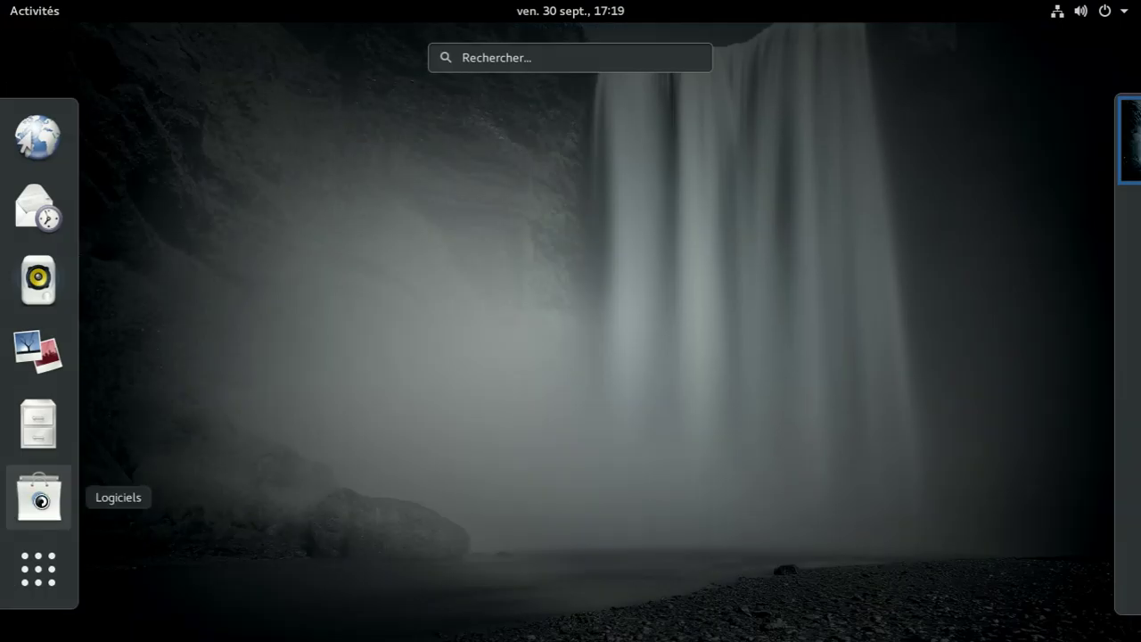
pyautogui.click(40, 497)
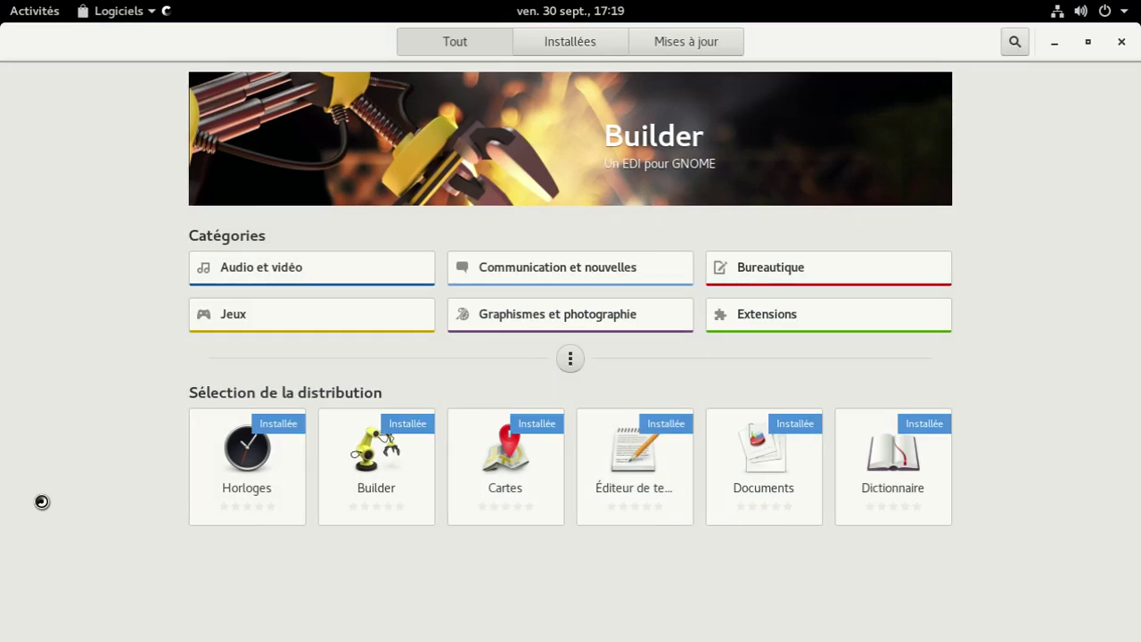
pyautogui.click(1016, 42)
pyautogui.write('tran')
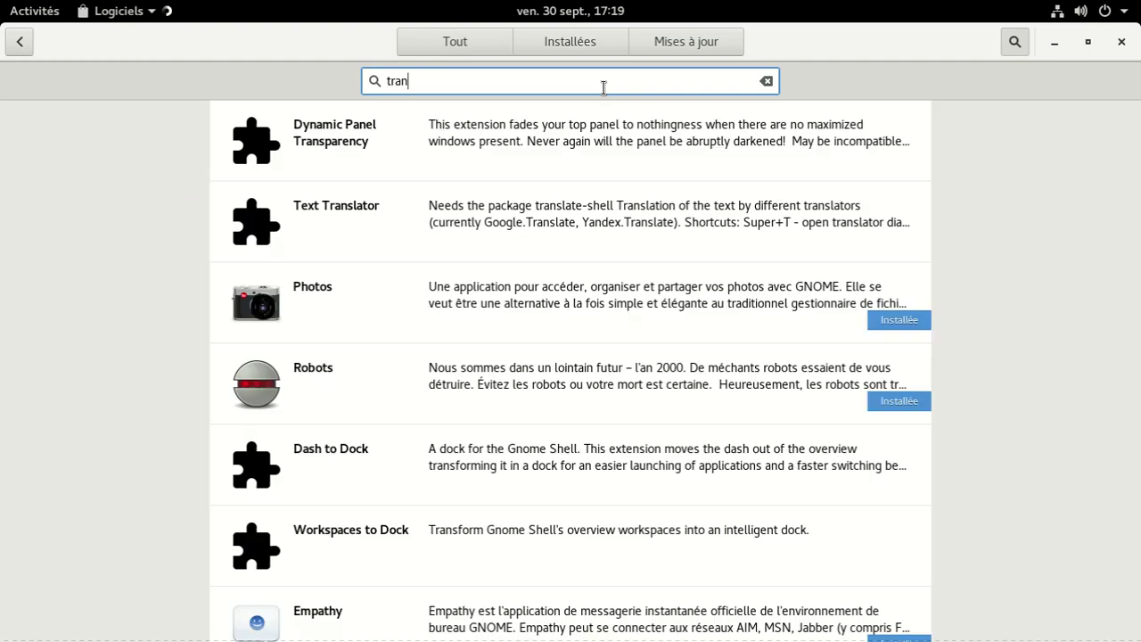
pyautogui.write('sm')
# Step: Shorten the Logiciels search to "tr" and look through the listed applications and extensions
pyautogui.press('BackSpace')
pyautogui.press('BackSpace')
pyautogui.press('BackSpace')
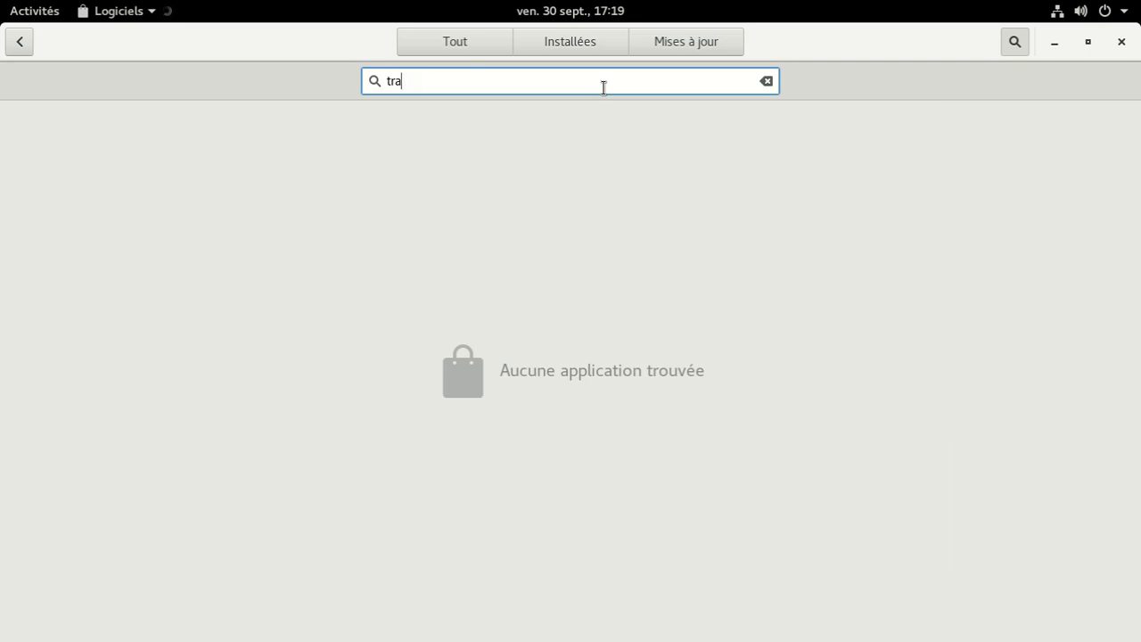
pyautogui.press('BackSpace')
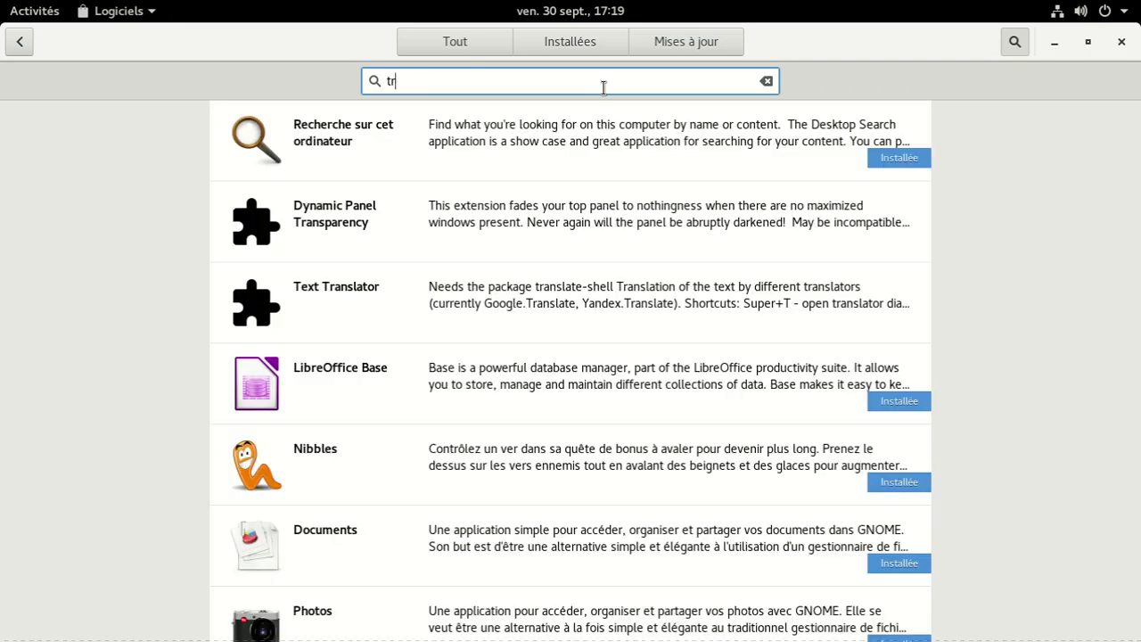
pyautogui.scroll(-5, 616, 175)
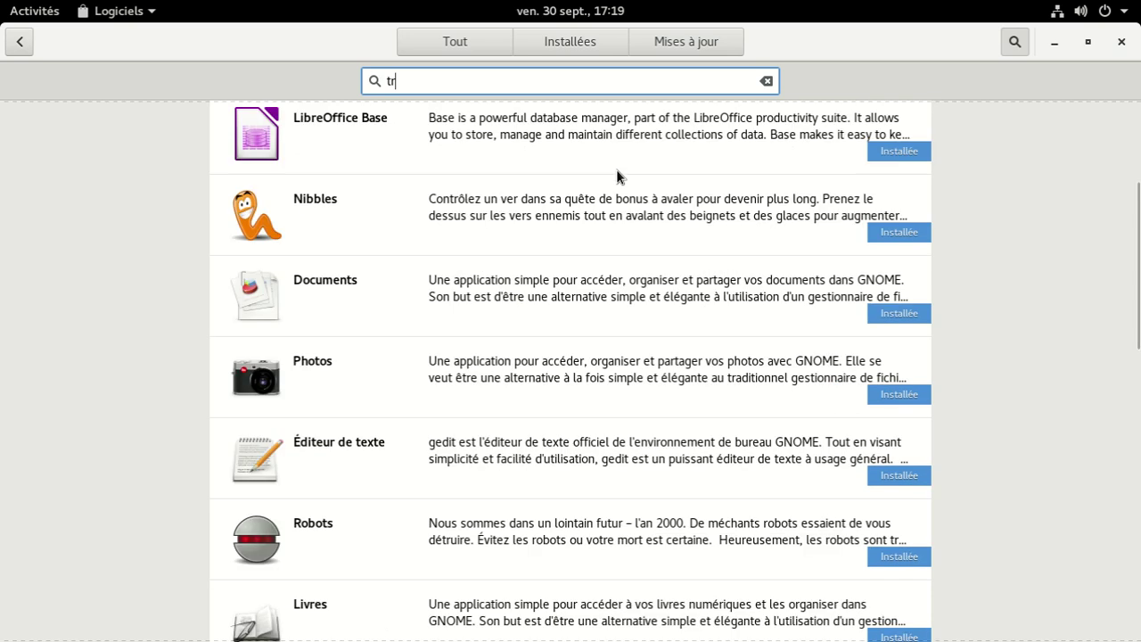
pyautogui.scroll(-7, 616, 169)
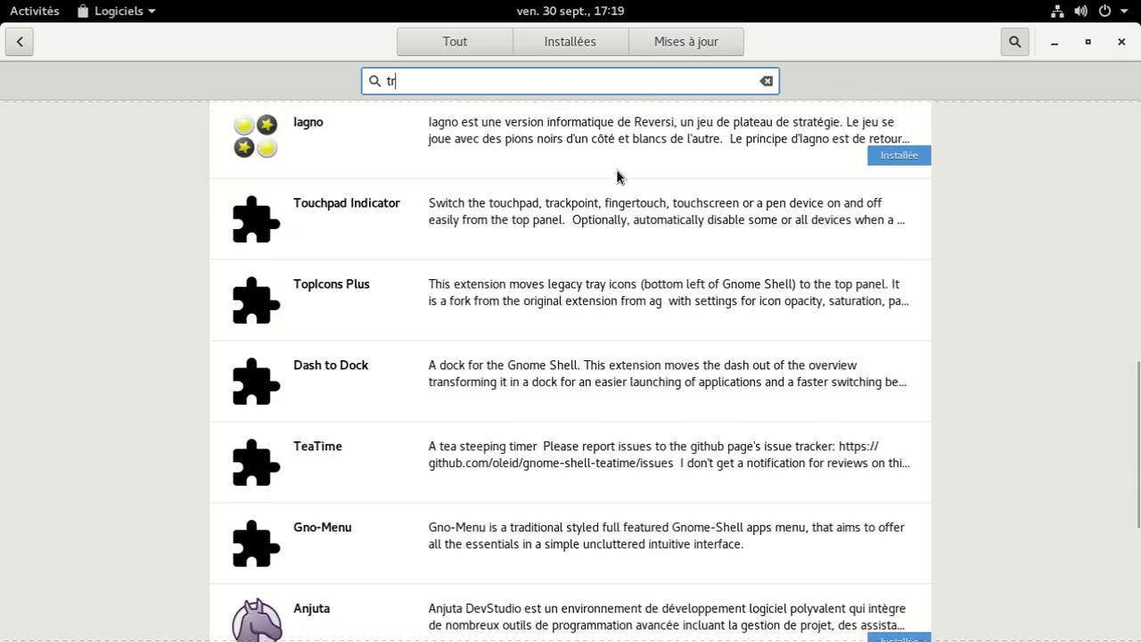
# Step: Return to the overview of all software and search Logiciels for "transmission"
pyautogui.click(471, 41)
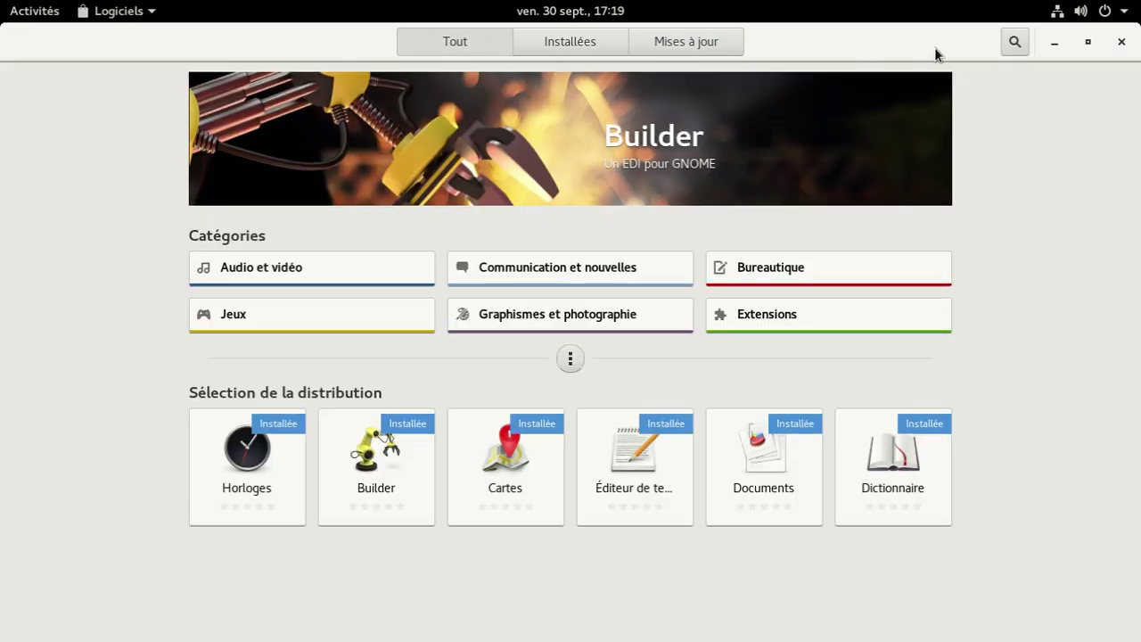
pyautogui.click(1012, 42)
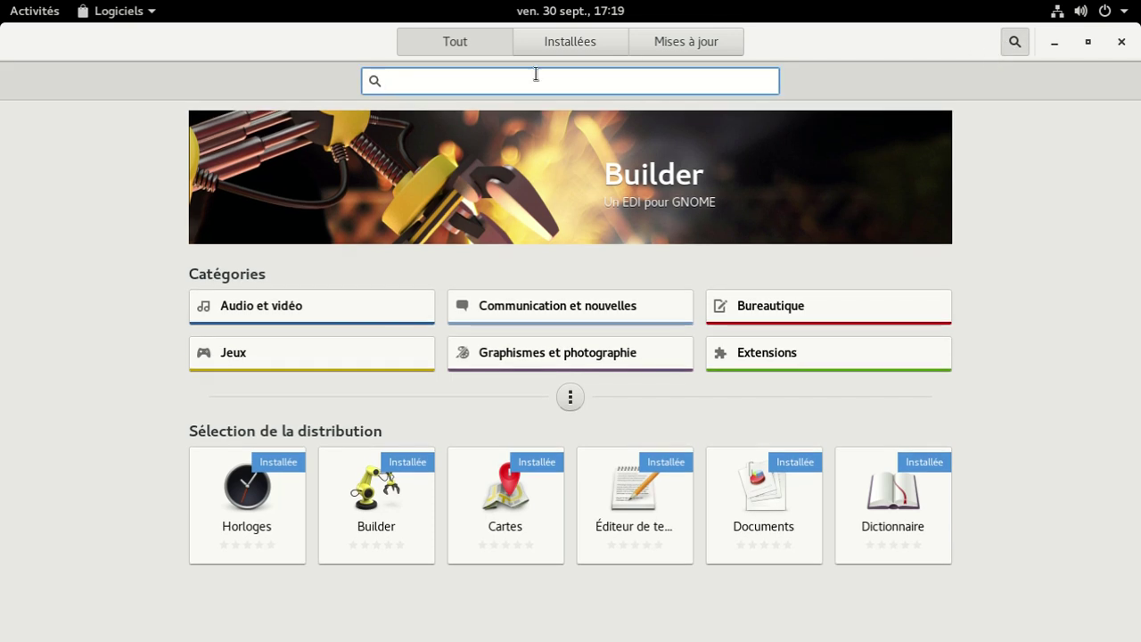
pyautogui.write('transmission')
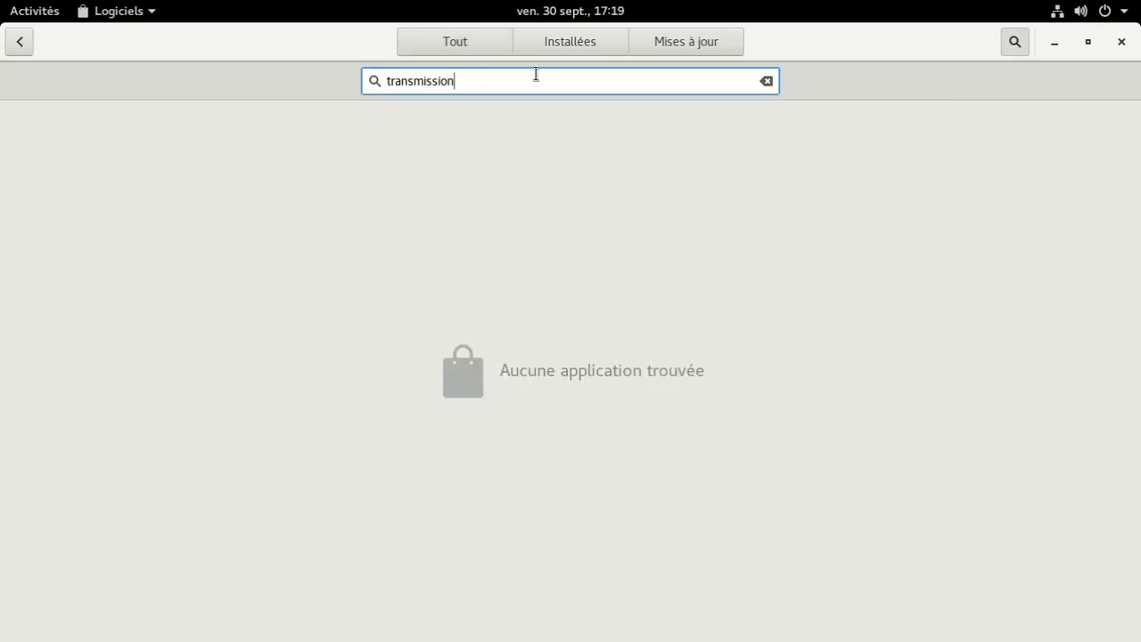
# Step: Check for available software updates again in Logiciels and return to the overview of all software
pyautogui.click(659, 39)
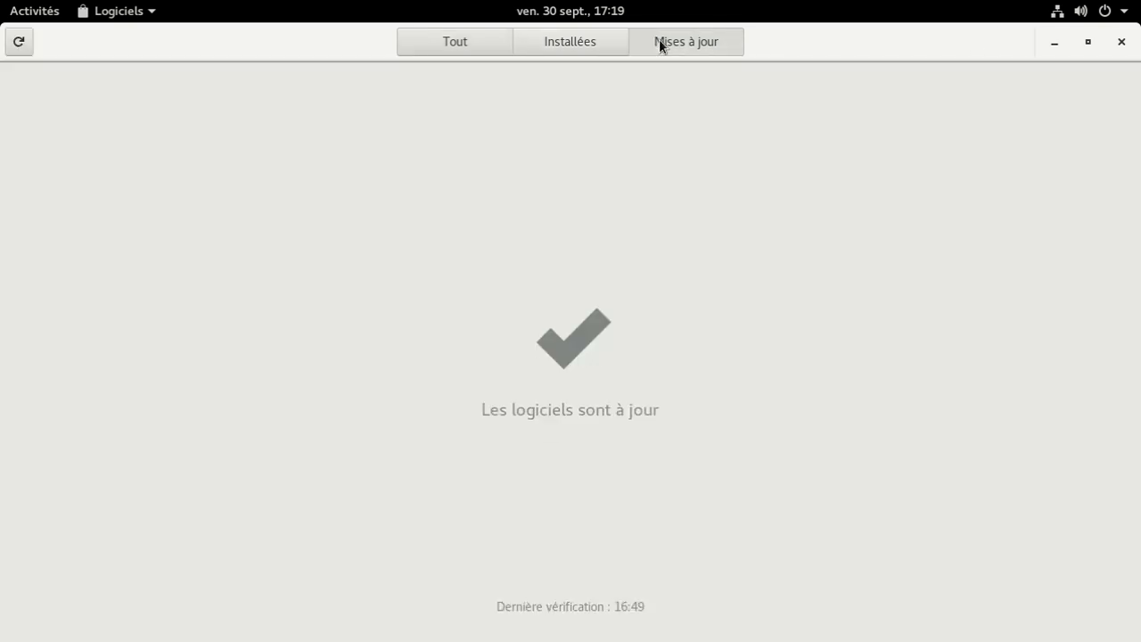
pyautogui.click(20, 42)
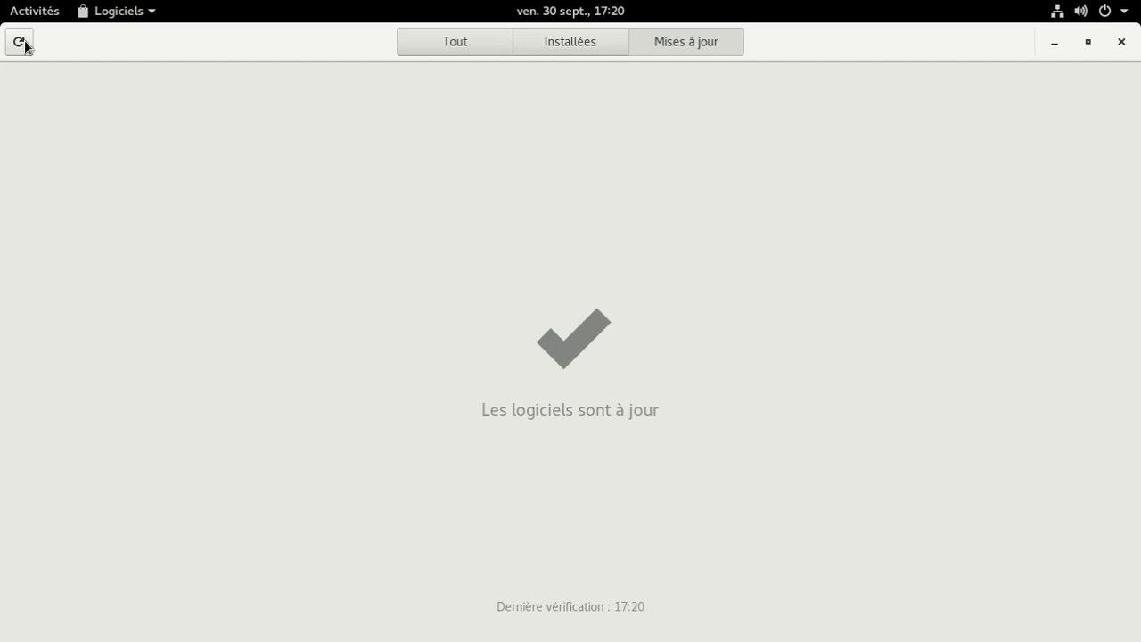
pyautogui.click(465, 41)
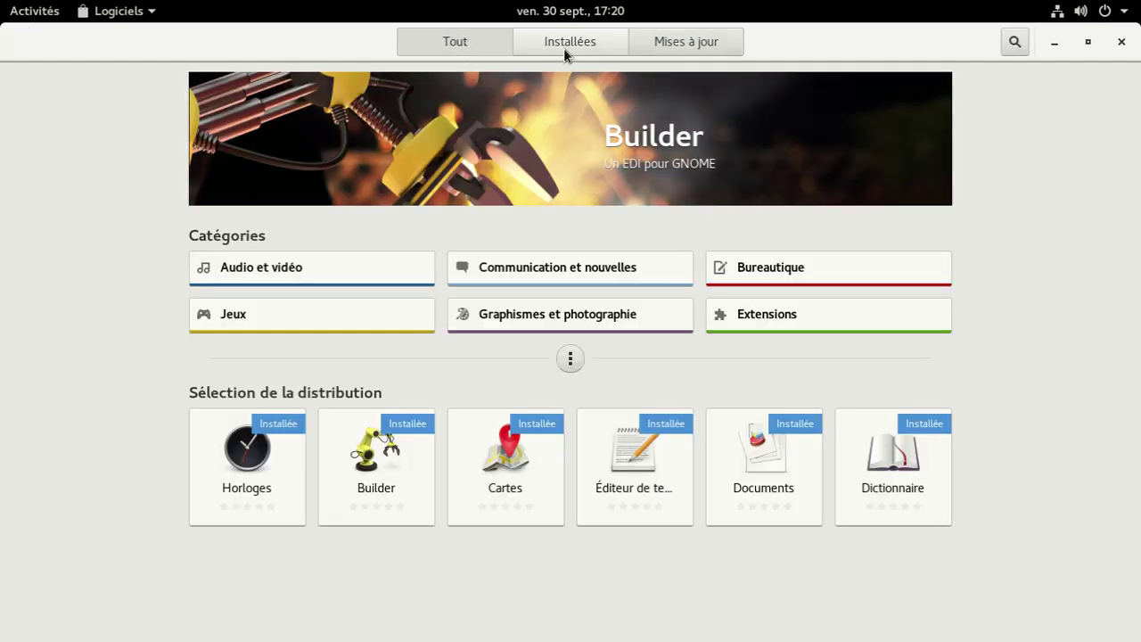
# Step: Look through the installed applications and the updates, ending on the overview of all software
pyautogui.click(563, 48)
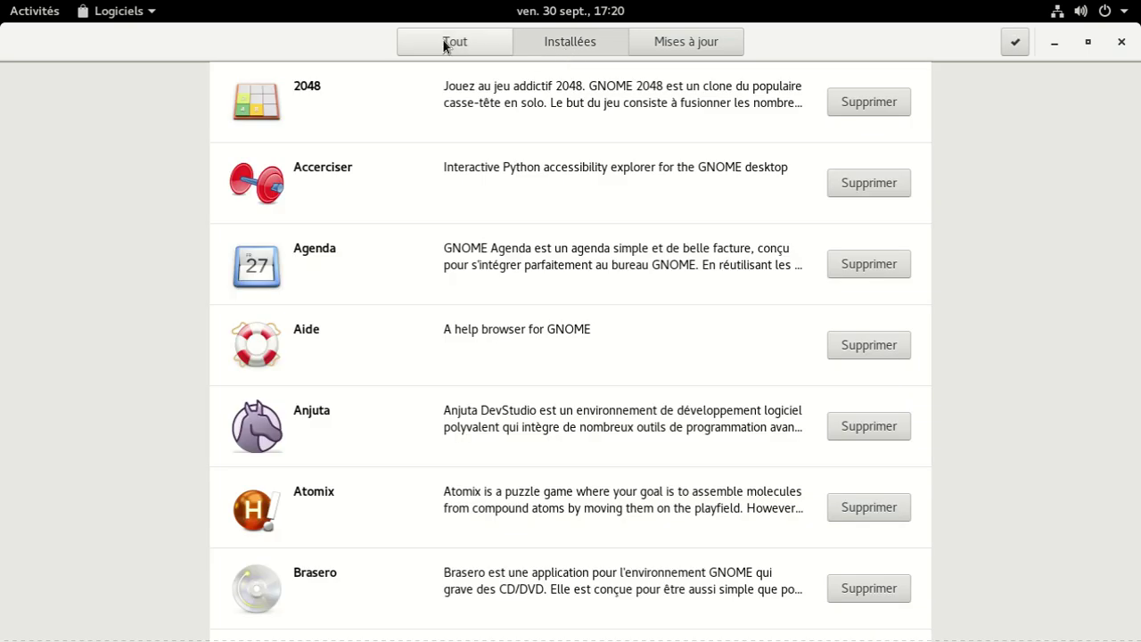
pyautogui.click(446, 44)
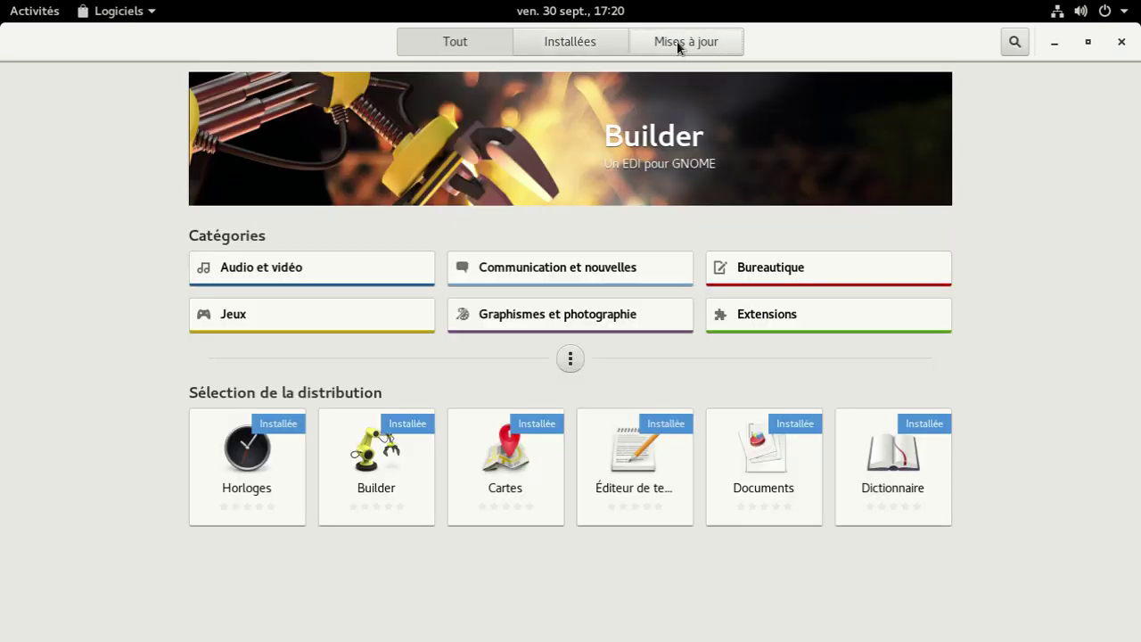
pyautogui.click(676, 40)
pyautogui.click(577, 46)
pyautogui.click(433, 43)
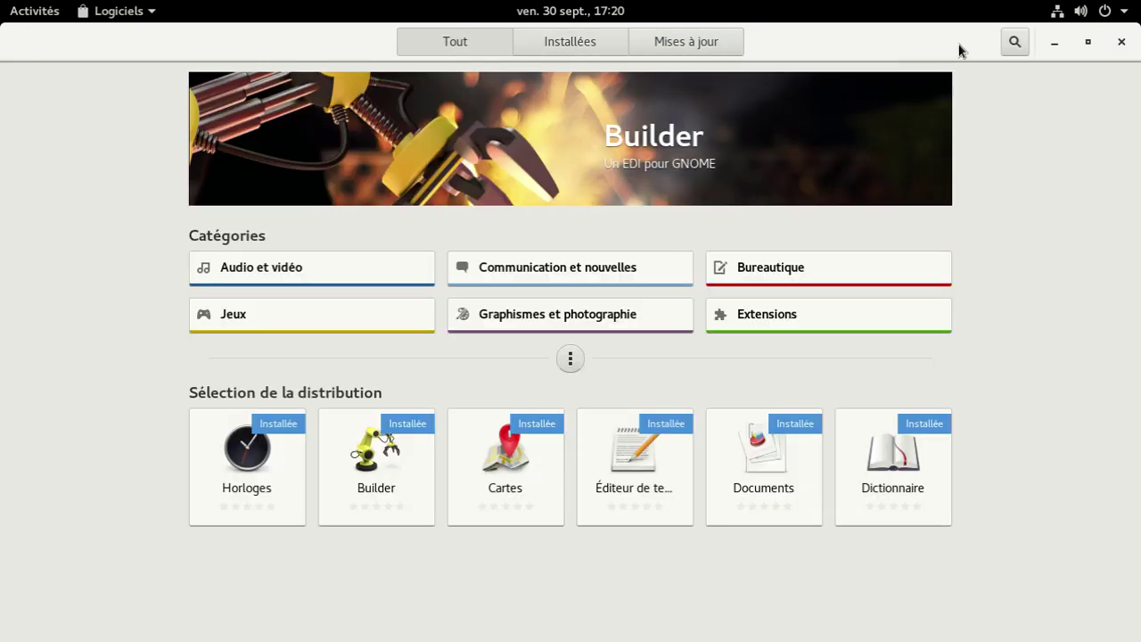
# Step: Search Logiciels for "transmission" and close Logiciels
pyautogui.click(1025, 48)
pyautogui.write('tr')
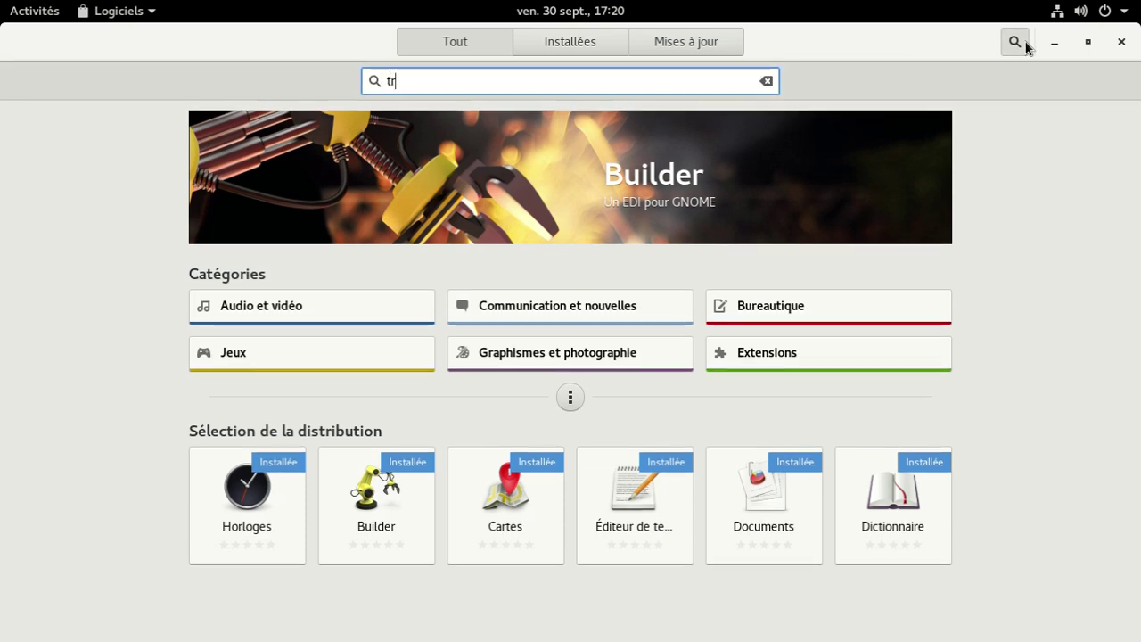
pyautogui.write('ansmission')
pyautogui.click(1121, 42)
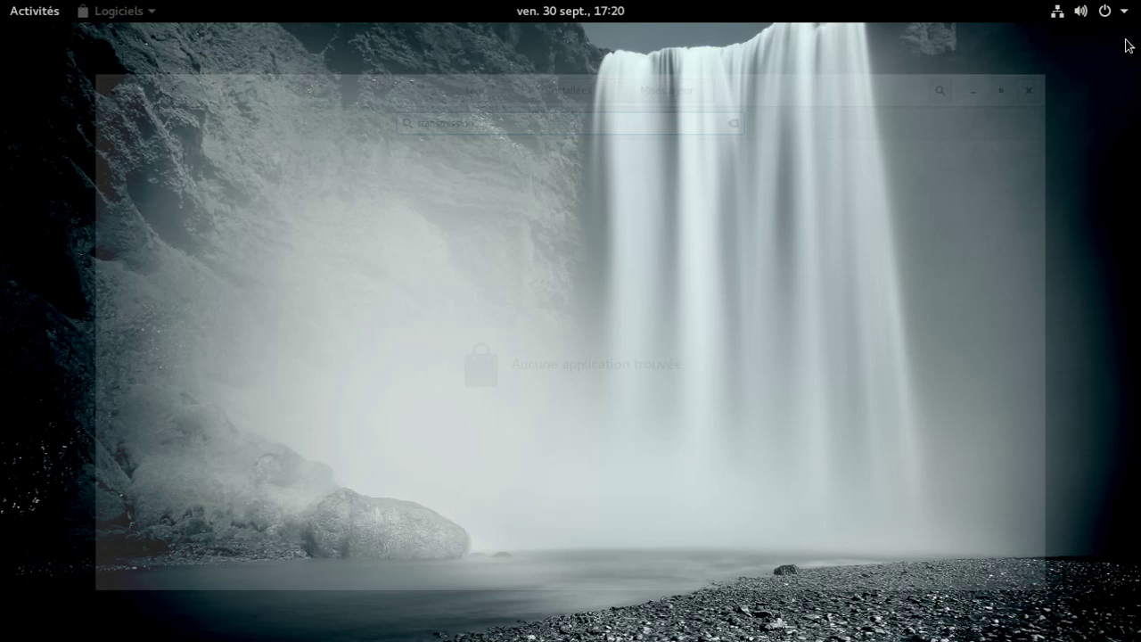
# Step: Launch Terminal by searching for "term" in the activities overview
pyautogui.click(41, 13)
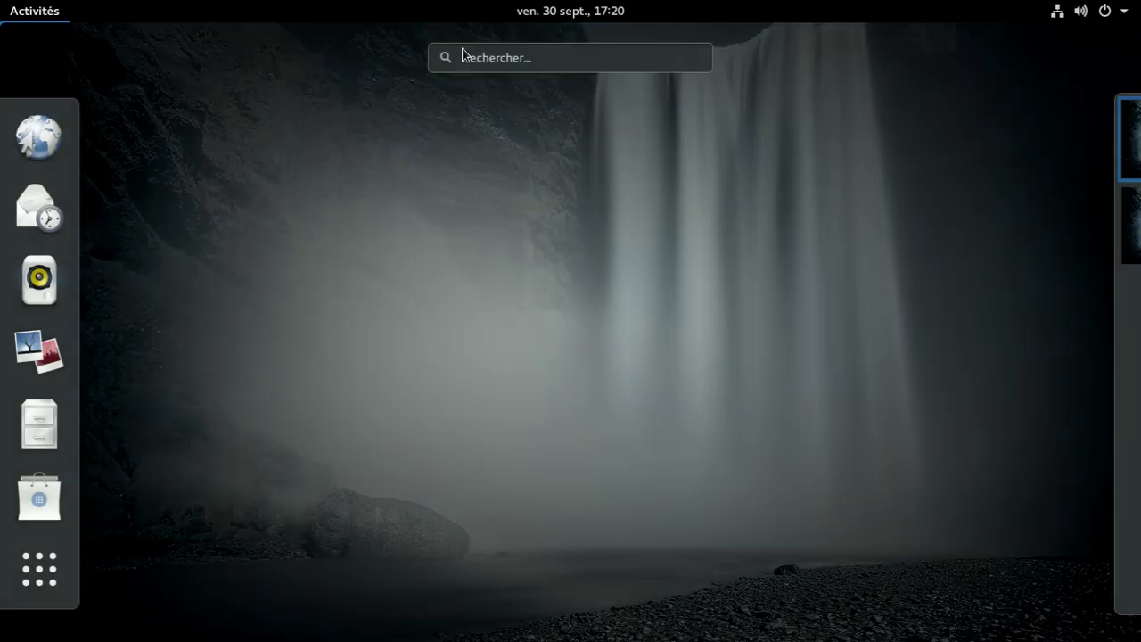
pyautogui.write('te')
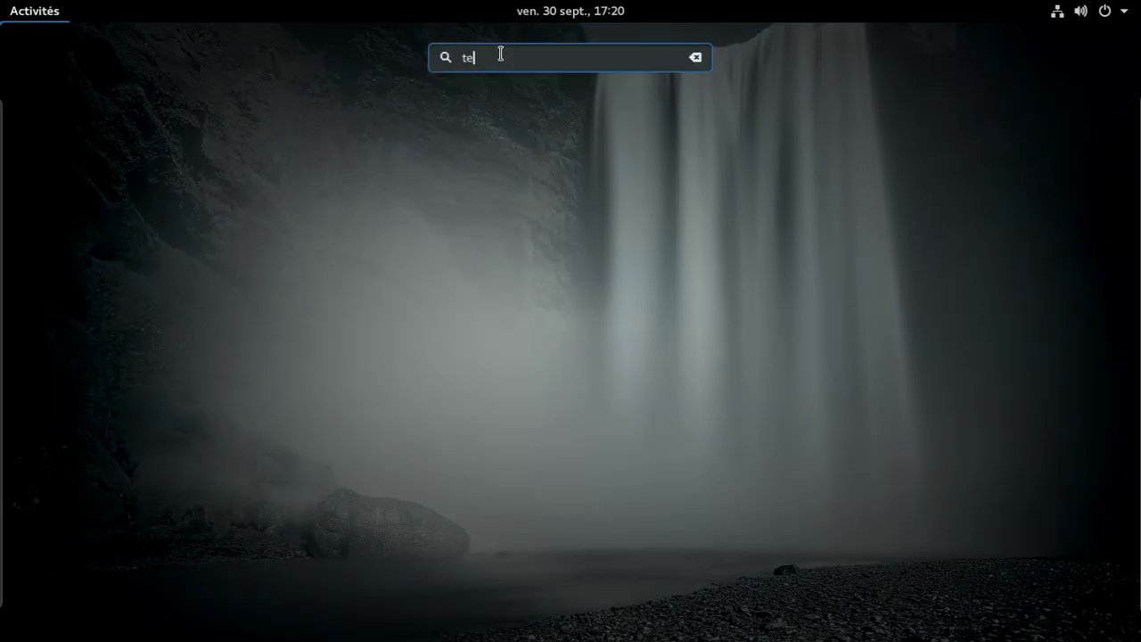
pyautogui.write('rm')
pyautogui.press('Return')
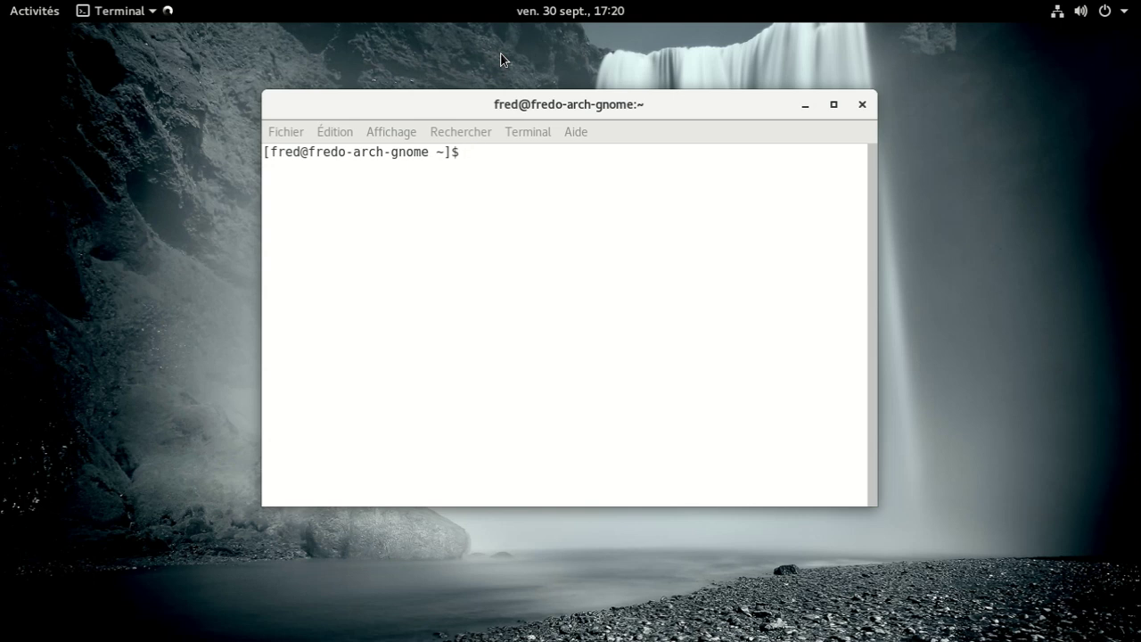
# Step: Synchronise the package databases and check for upgrades with yaourt -Syua, entering the account password for sudo
pyautogui.write('yaourt -Syua')
pyautogui.press('Return')
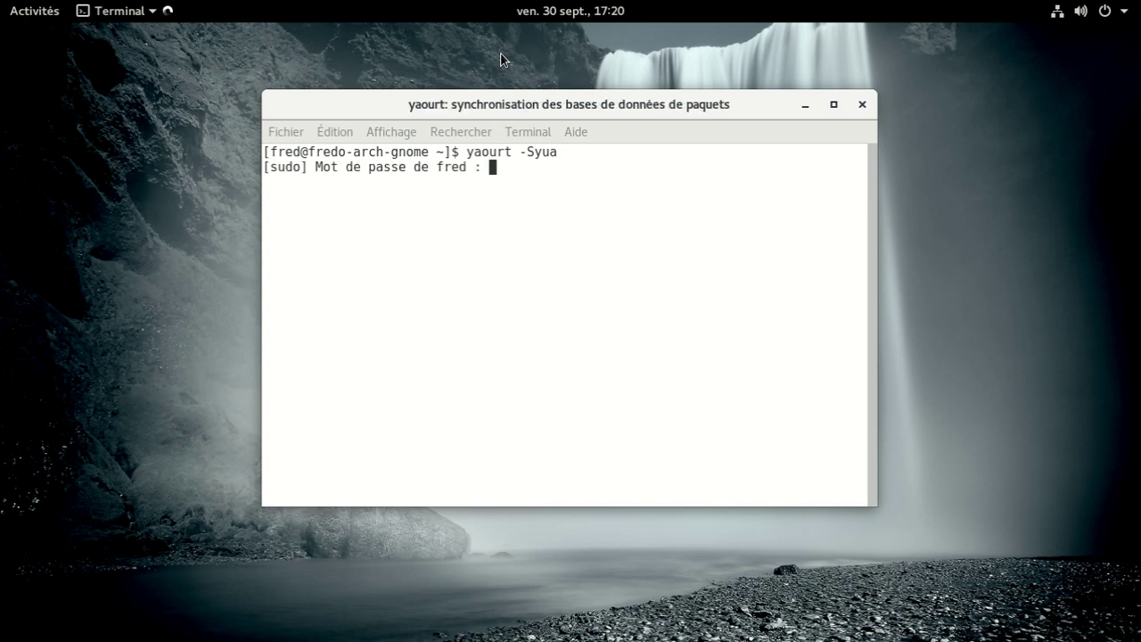
pyautogui.press('Return')
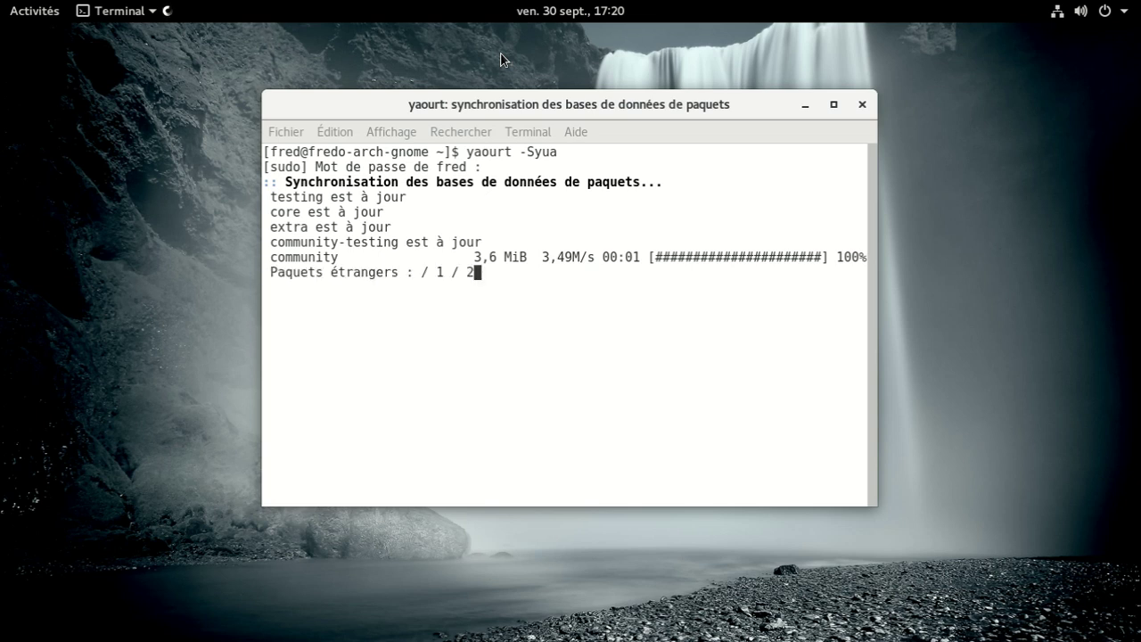
# Step: Relaunch Logiciels, search for "transmission", shorten the search to "transmi" and close Logiciels
pyautogui.click(44, 12)
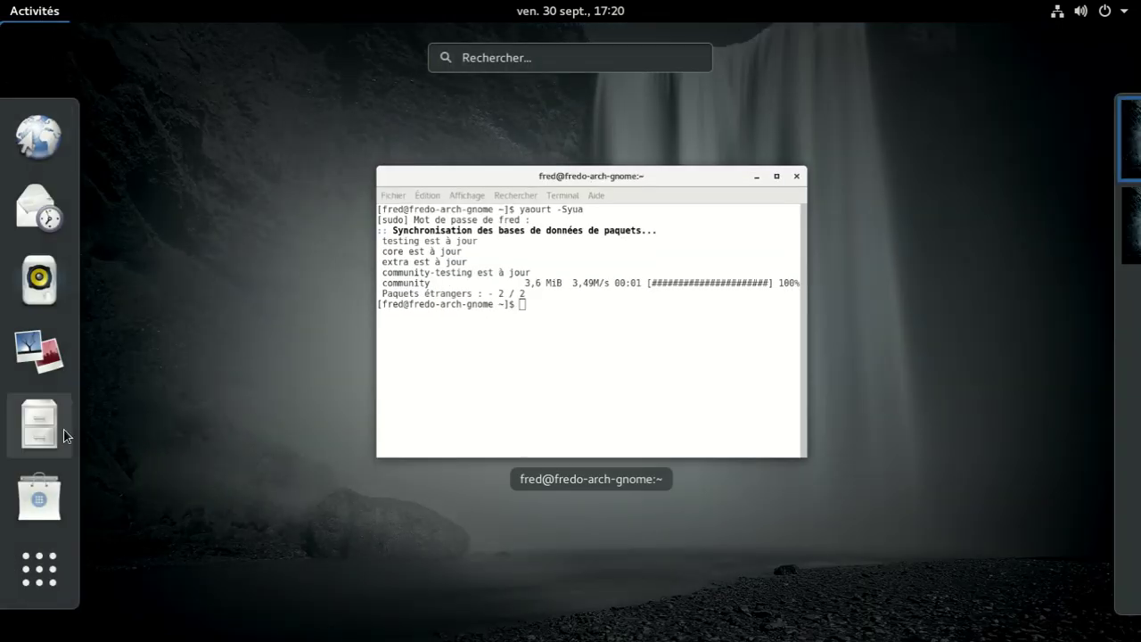
pyautogui.click(64, 486)
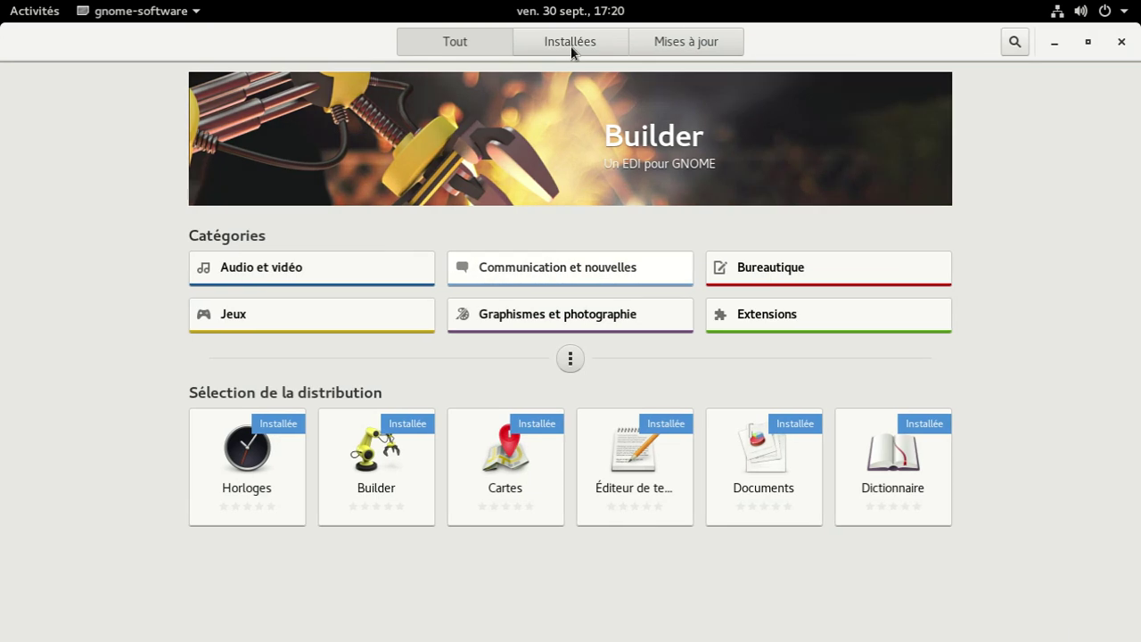
pyautogui.click(1011, 43)
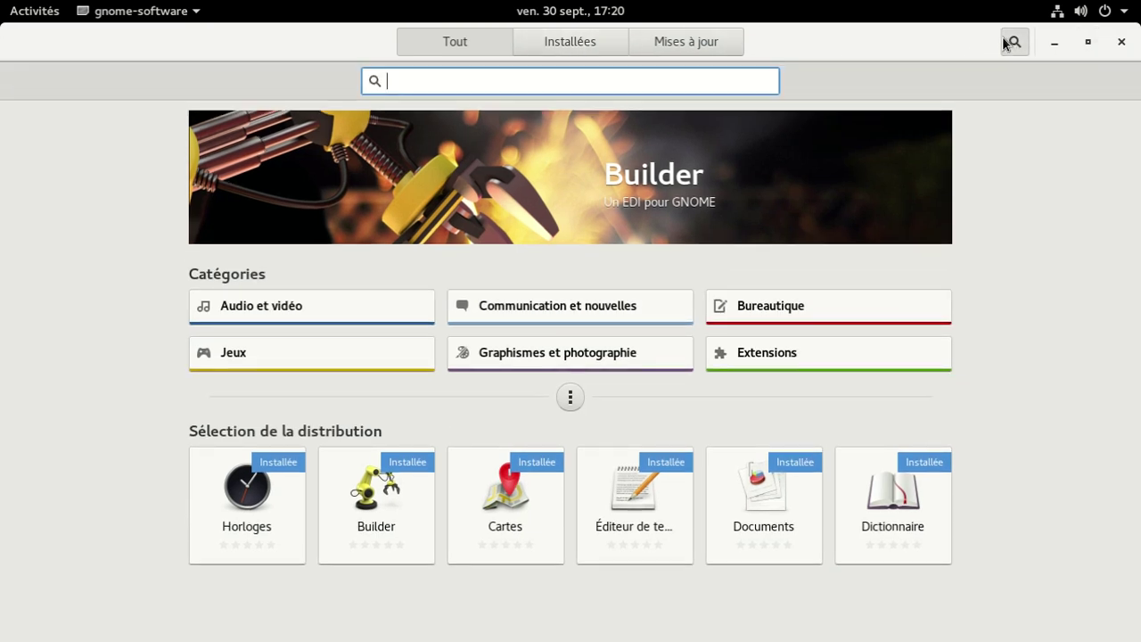
pyautogui.write('transmis')
pyautogui.press('BackSpace')
pyautogui.press('BackSpace')
pyautogui.write('ission')
pyautogui.press('BackSpace')
pyautogui.press('BackSpace')
pyautogui.press('BackSpace')
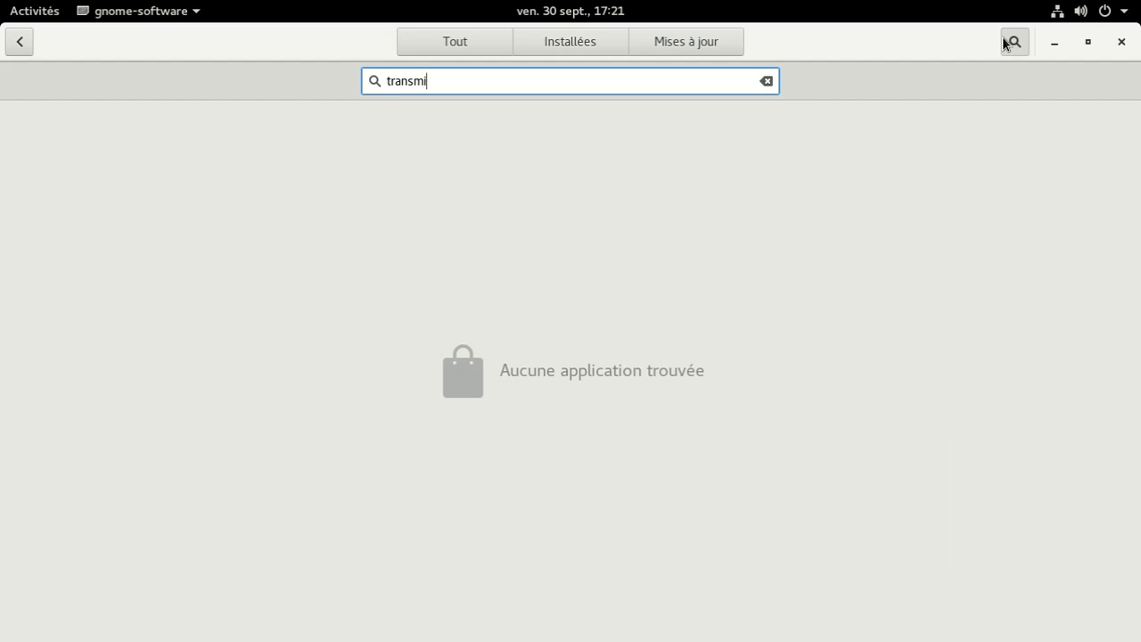
pyautogui.click(1122, 42)
# Step: Try to install the transmission package in Terminal with yaourt -S transmission
pyautogui.press('Up')
pyautogui.press('BackSpace')
pyautogui.press('BackSpace')
pyautogui.press('BackSpace')
pyautogui.write('transmission')
pyautogui.press('Return')
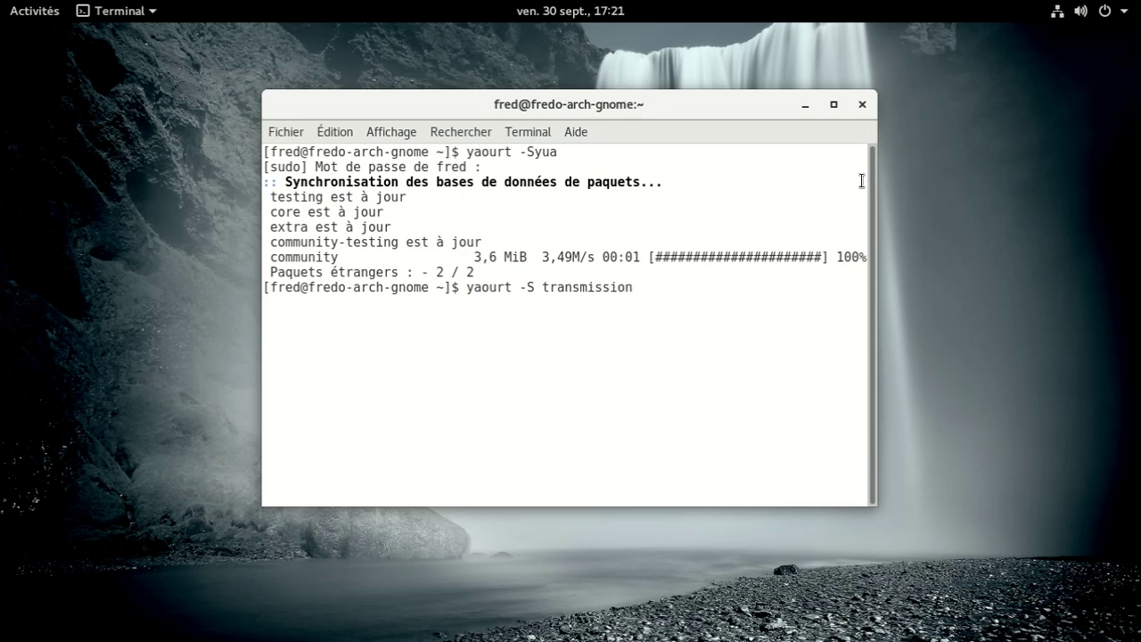
# Step: Install the GTK client with yaourt -S transmission-gtk and accept the installation
pyautogui.press('Up')
pyautogui.write('-j')
pyautogui.write('tk')
pyautogui.press('Return')
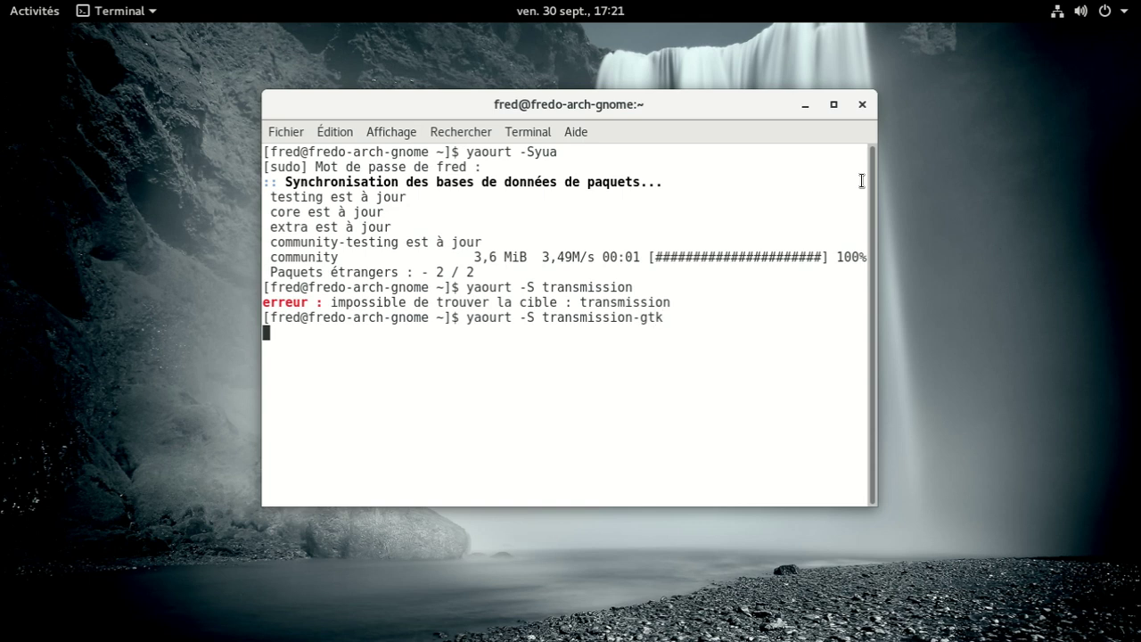
pyautogui.press('Return')
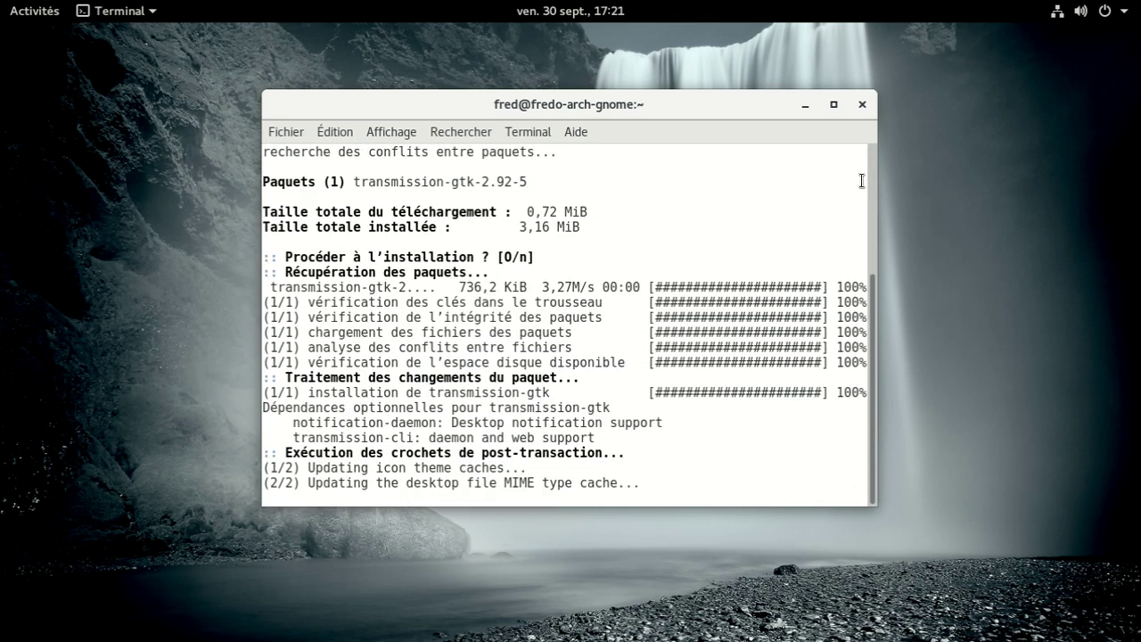
# Step: Look through the pages of the all-applications grid and launch Transmission
pyautogui.click(34, 11)
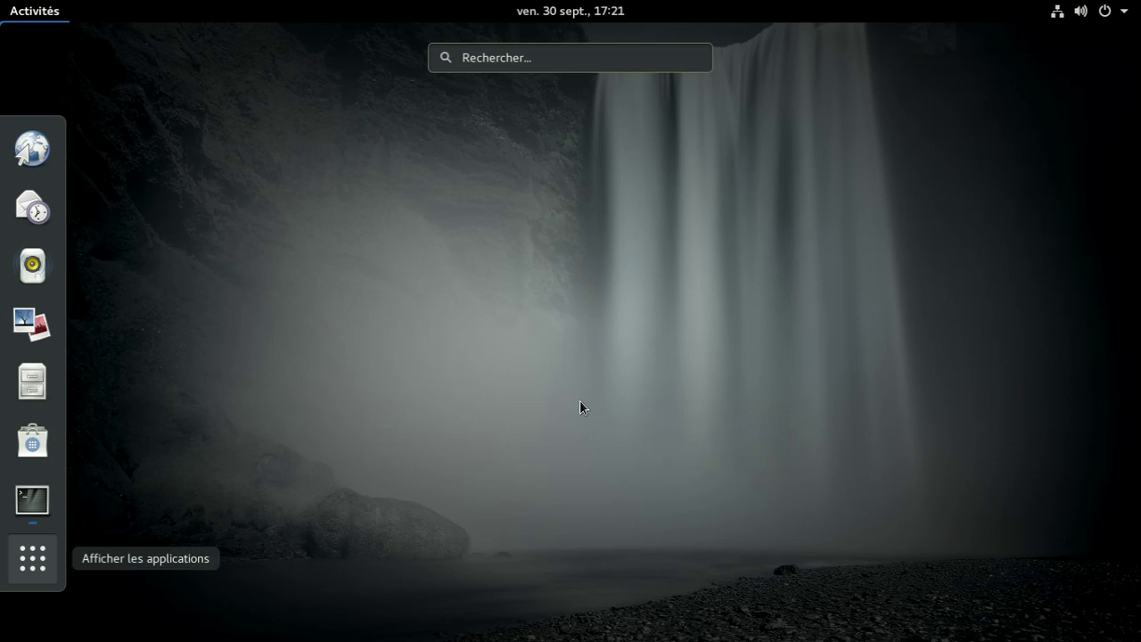
pyautogui.press('super+a')
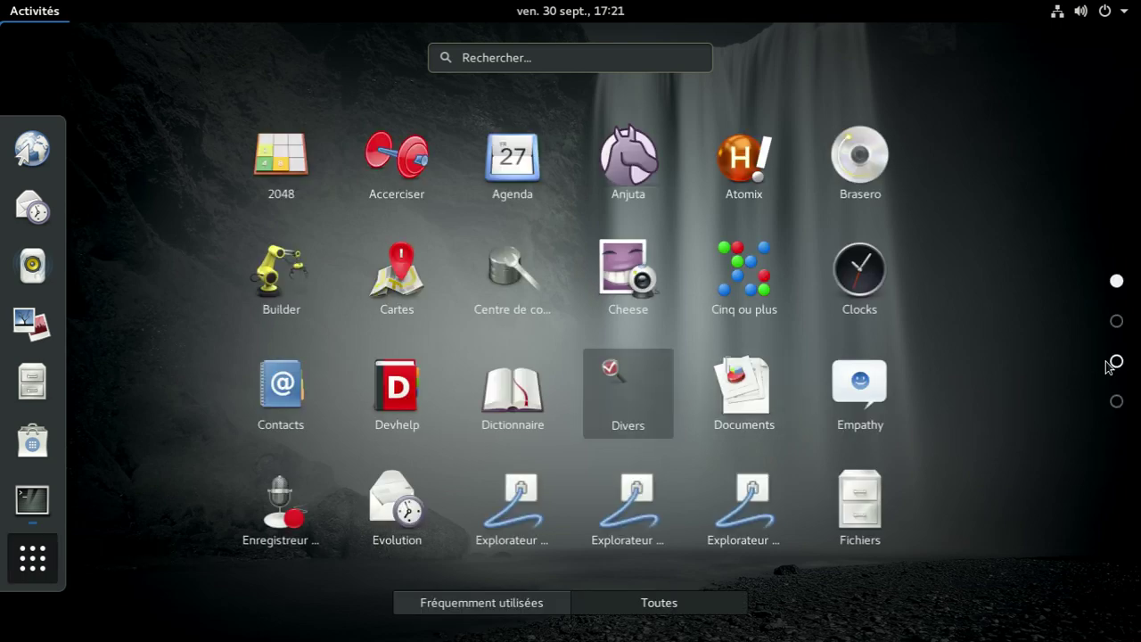
pyautogui.click(1116, 361)
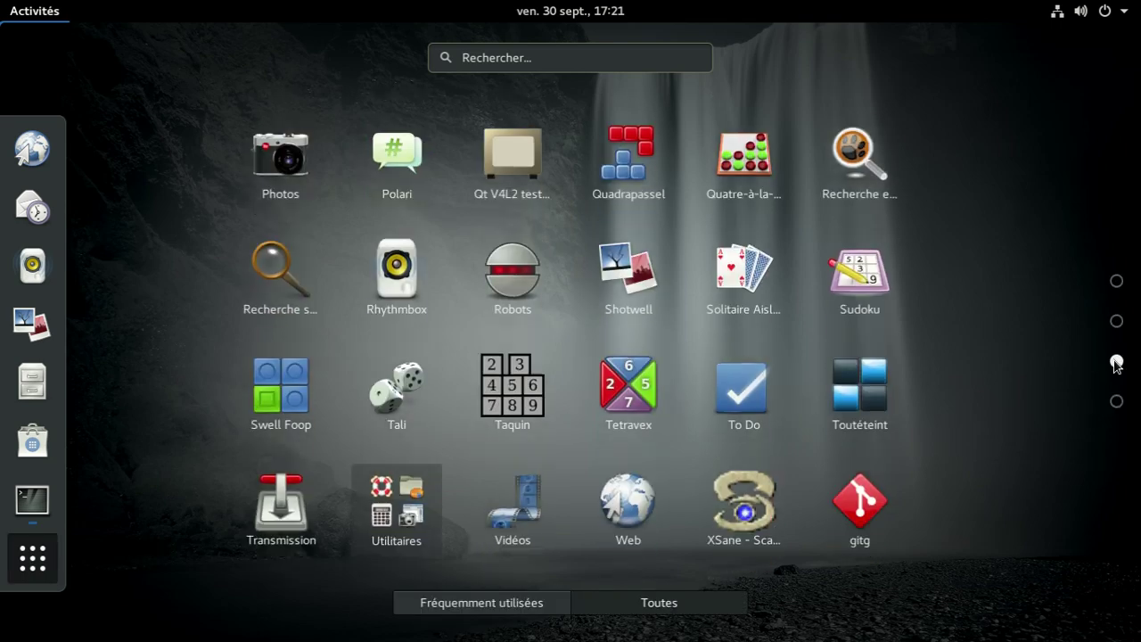
pyautogui.click(1117, 401)
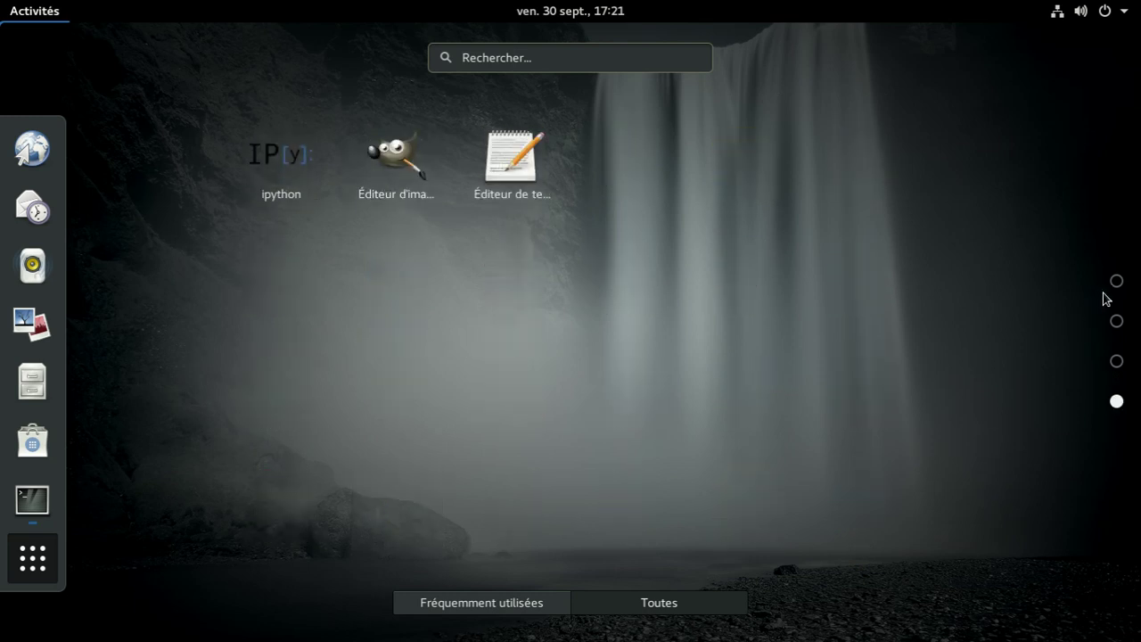
pyautogui.click(1116, 361)
pyautogui.click(294, 519)
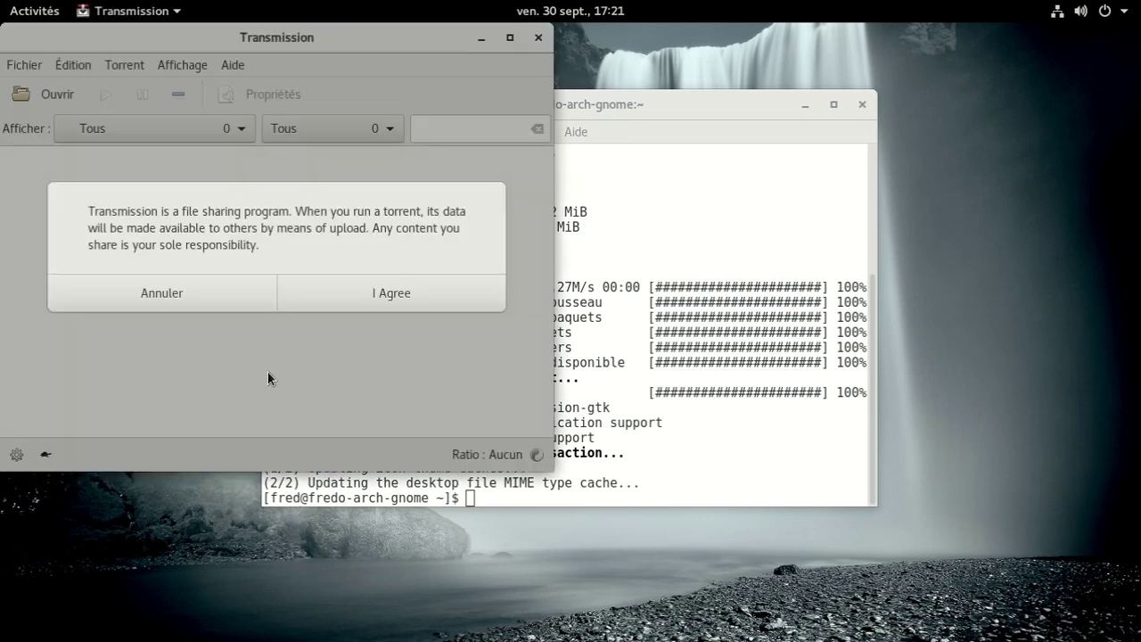
# Step: Agree to Transmission's file sharing notice, and close both Transmission and Terminal
pyautogui.click(327, 294)
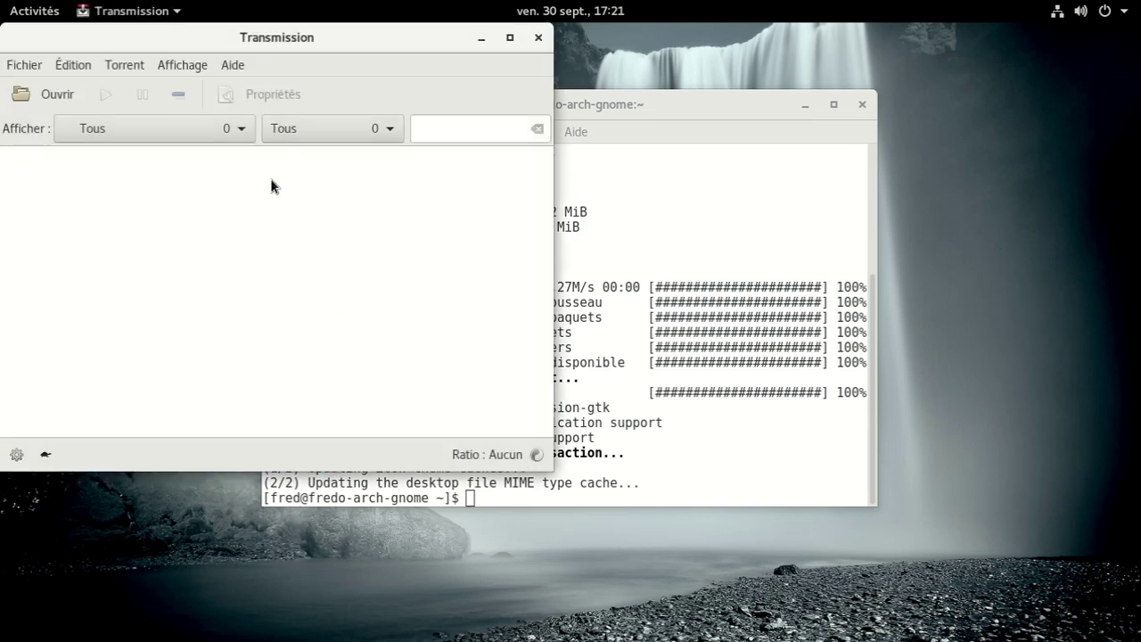
pyautogui.click(538, 37)
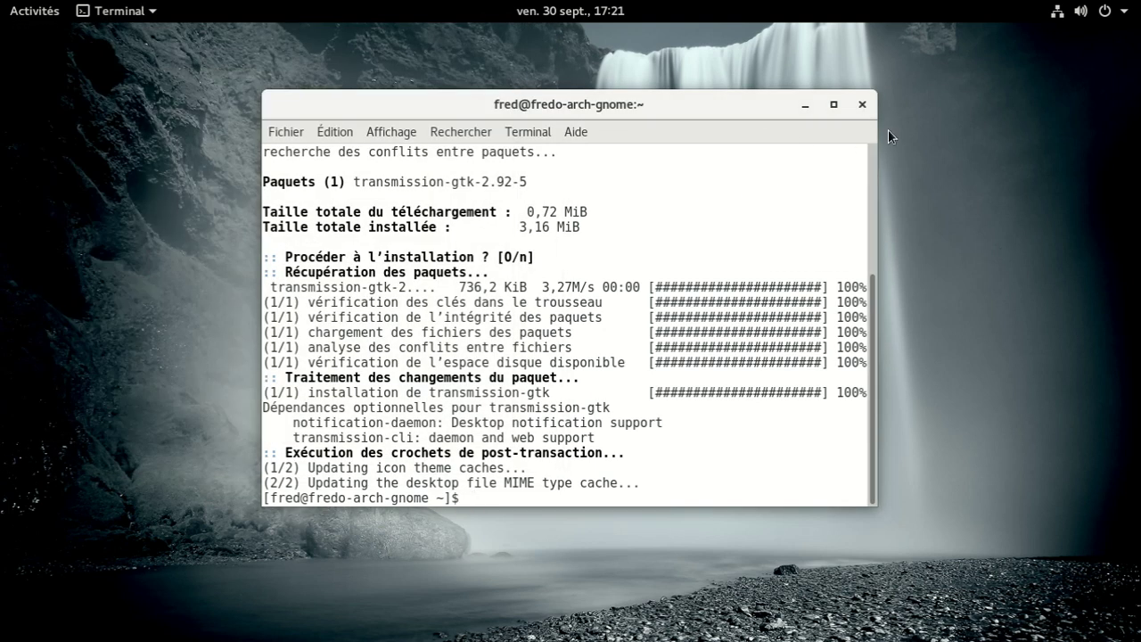
pyautogui.click(862, 106)
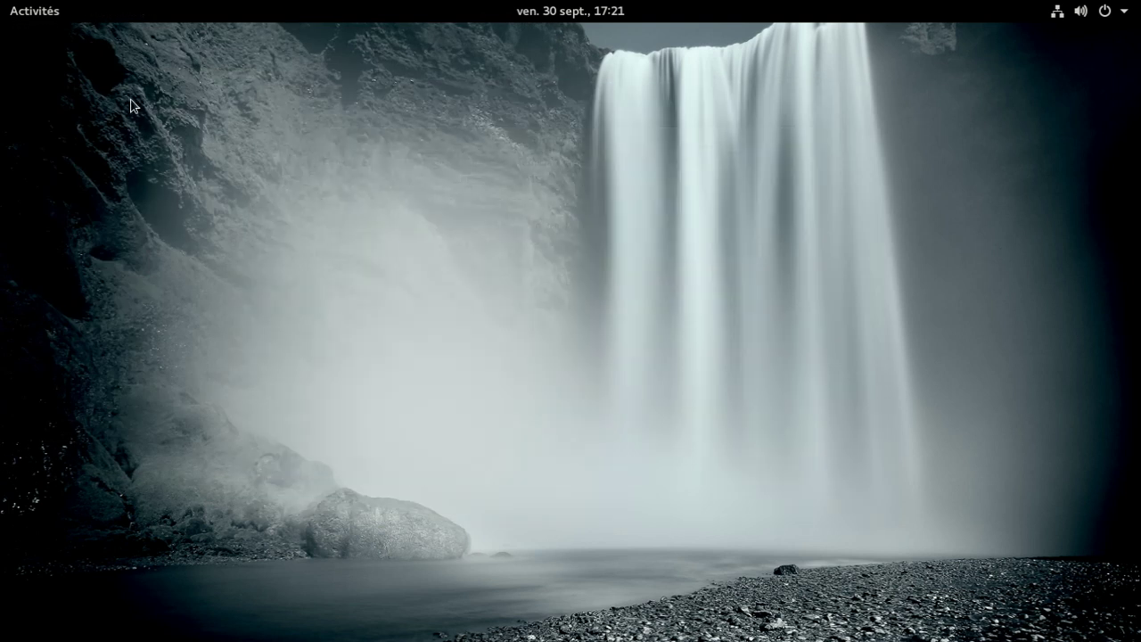
# Step: Launch Terminal by searching for "terminal" in the activities overview
pyautogui.click(45, 18)
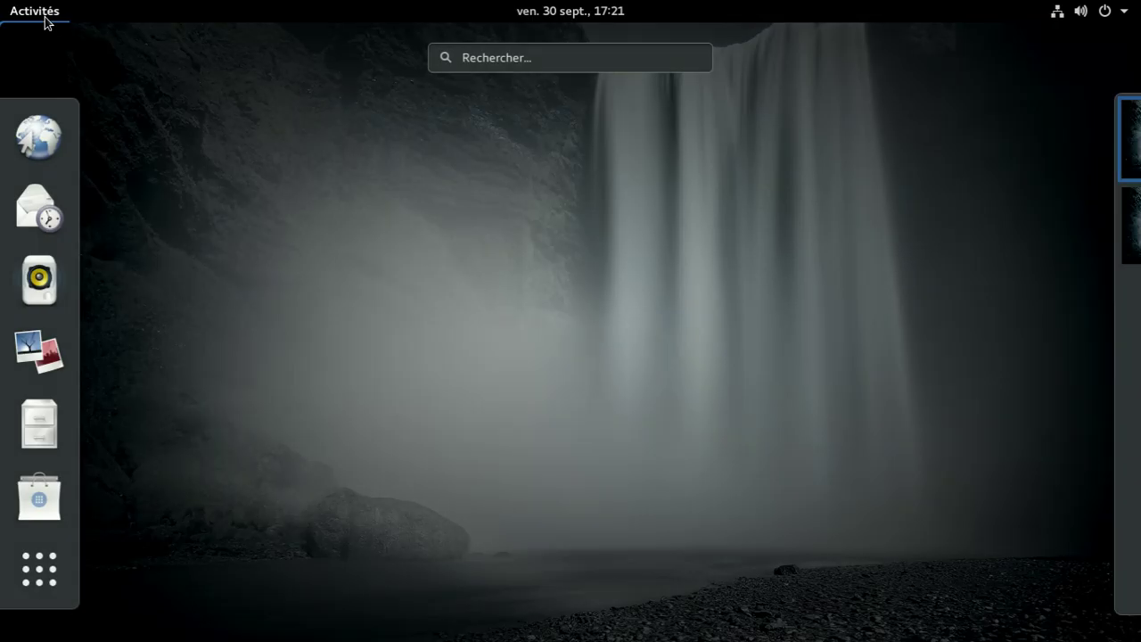
pyautogui.click(486, 55)
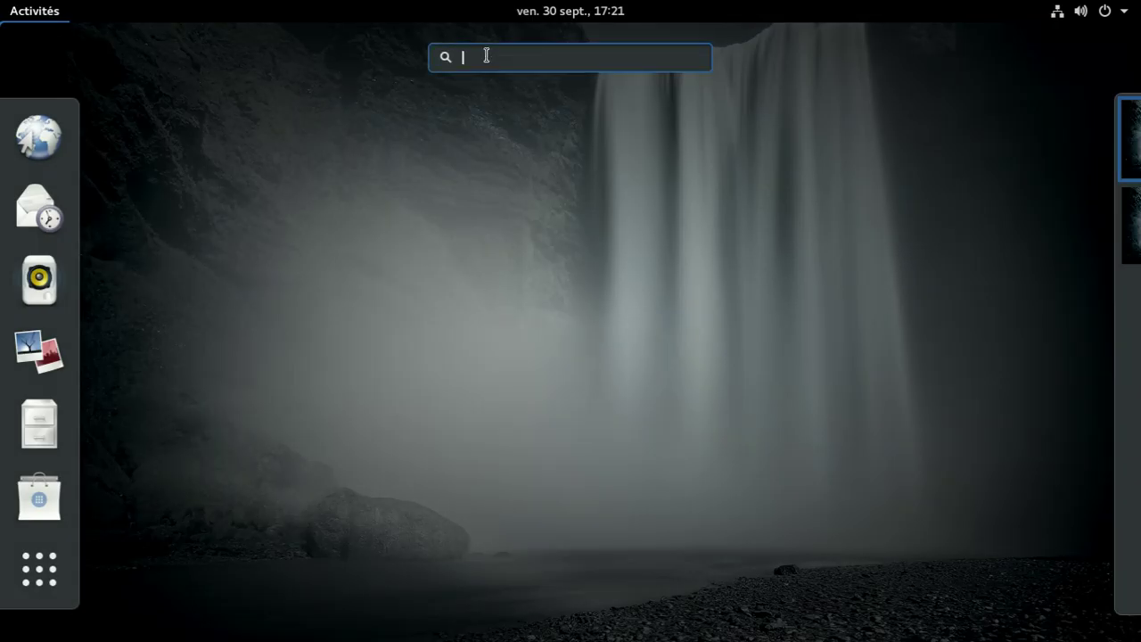
pyautogui.write('terminal')
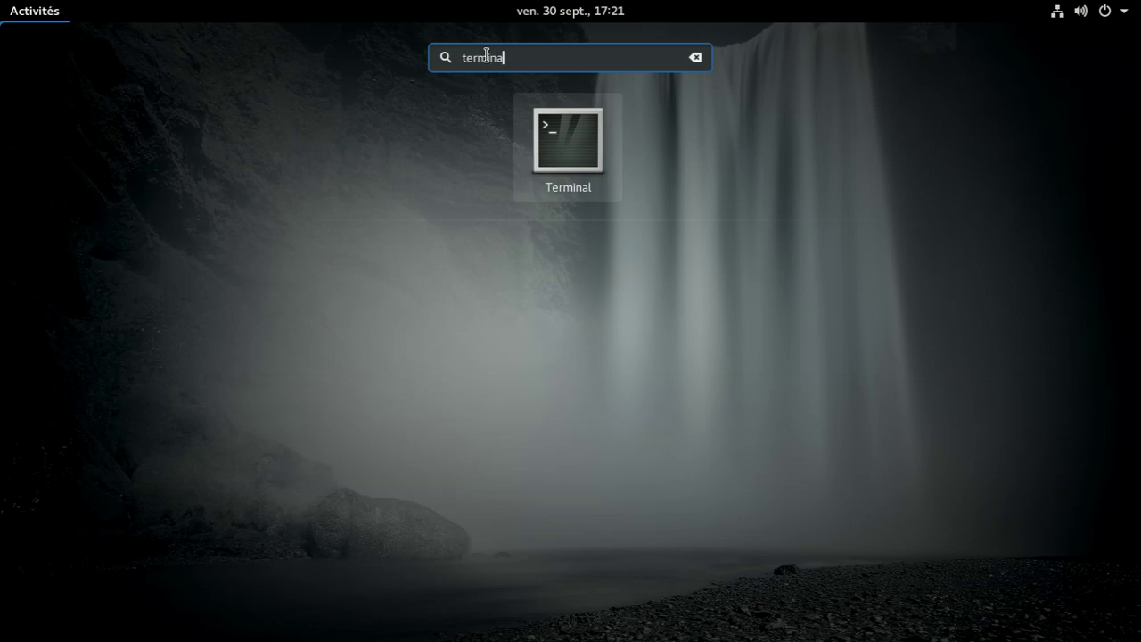
pyautogui.press('Return')
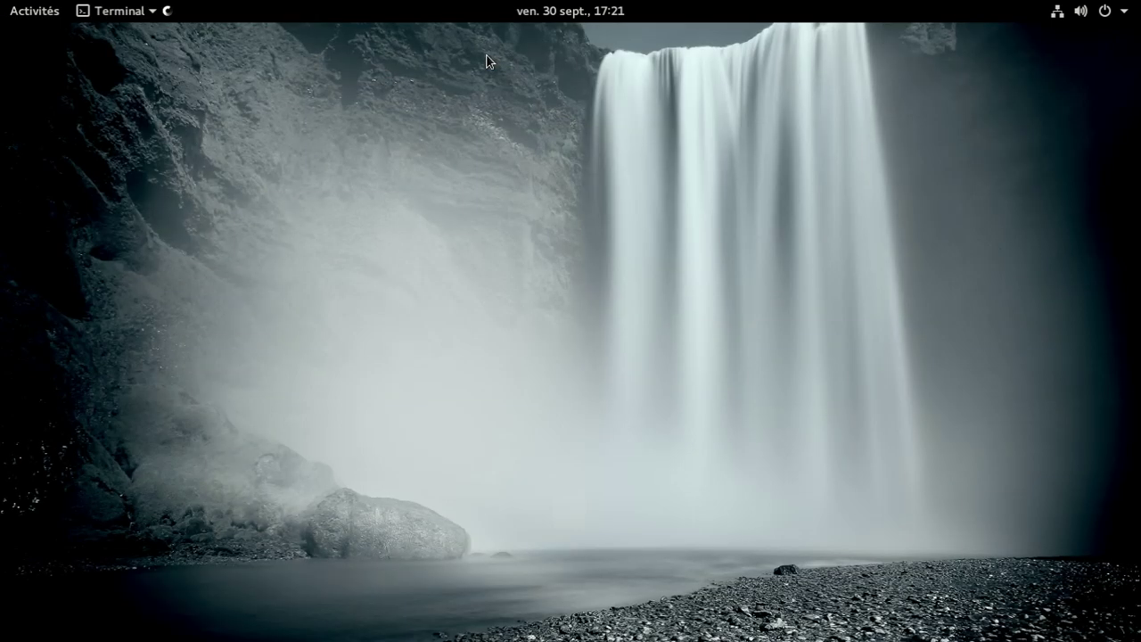
# Step: List the files belonging to the packagekit package with yaourt -Ql packagekit and look back through the listing
pyautogui.write('yaourt -S transmission-gtk')
pyautogui.press('BackSpace')
pyautogui.press('BackSpace')
pyautogui.press('BackSpace')
pyautogui.press('BackSpace')
pyautogui.press('BackSpace')
pyautogui.press('BackSpace')
pyautogui.press('BackSpace')
pyautogui.press('BackSpace')
pyautogui.press('BackSpace')
pyautogui.press('BackSpace')
pyautogui.press('BackSpace')
pyautogui.press('BackSpace')
pyautogui.press('BackSpace')
pyautogui.press('BackSpace')
pyautogui.press('BackSpace')
pyautogui.press('BackSpace')
pyautogui.press('BackSpace')
pyautogui.press('BackSpace')
pyautogui.press('BackSpace')
pyautogui.write('-Ql packaga')
pyautogui.press('BackSpace')
pyautogui.write('ege')
pyautogui.press('BackSpace')
pyautogui.press('BackSpace')
pyautogui.write('kit')
pyautogui.press('Return')
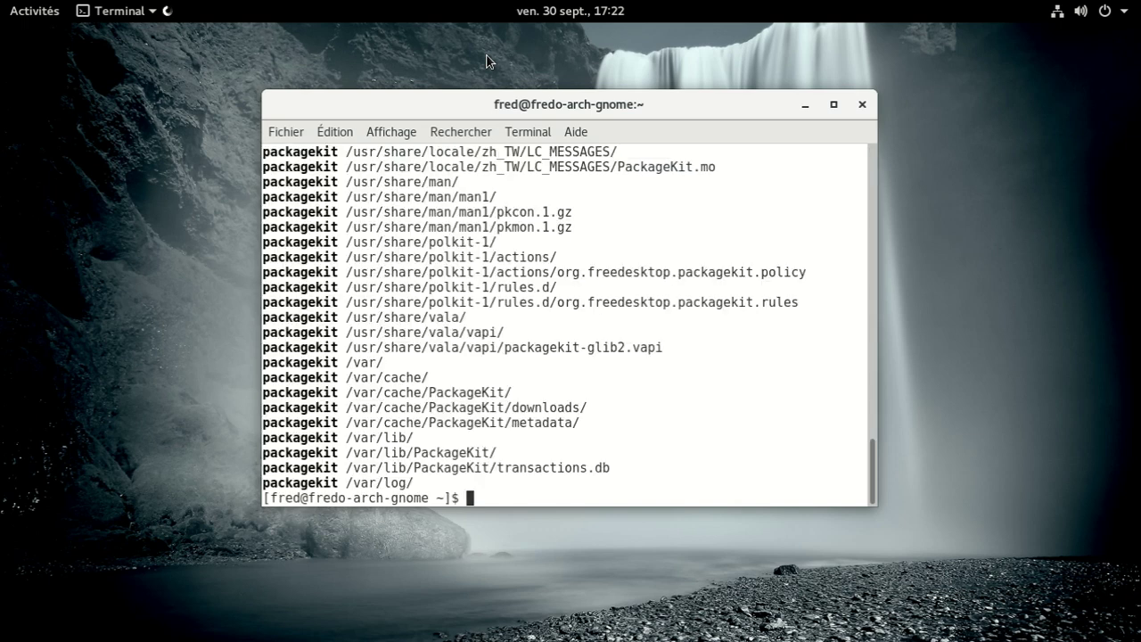
pyautogui.scroll(15, 562, 228)
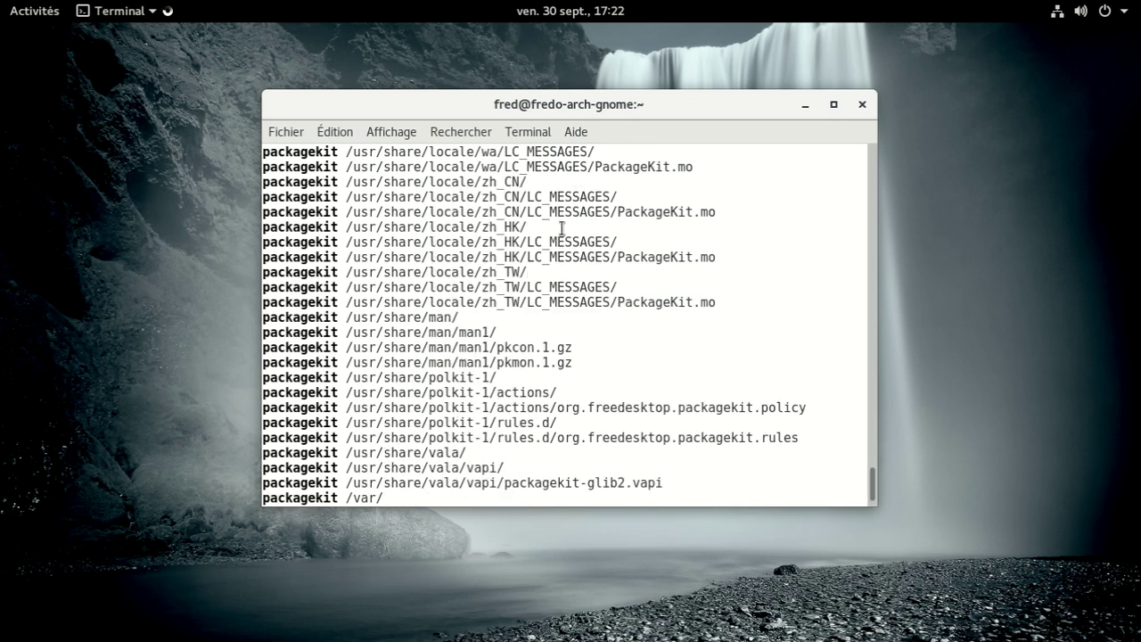
pyautogui.scroll(4, 561, 227)
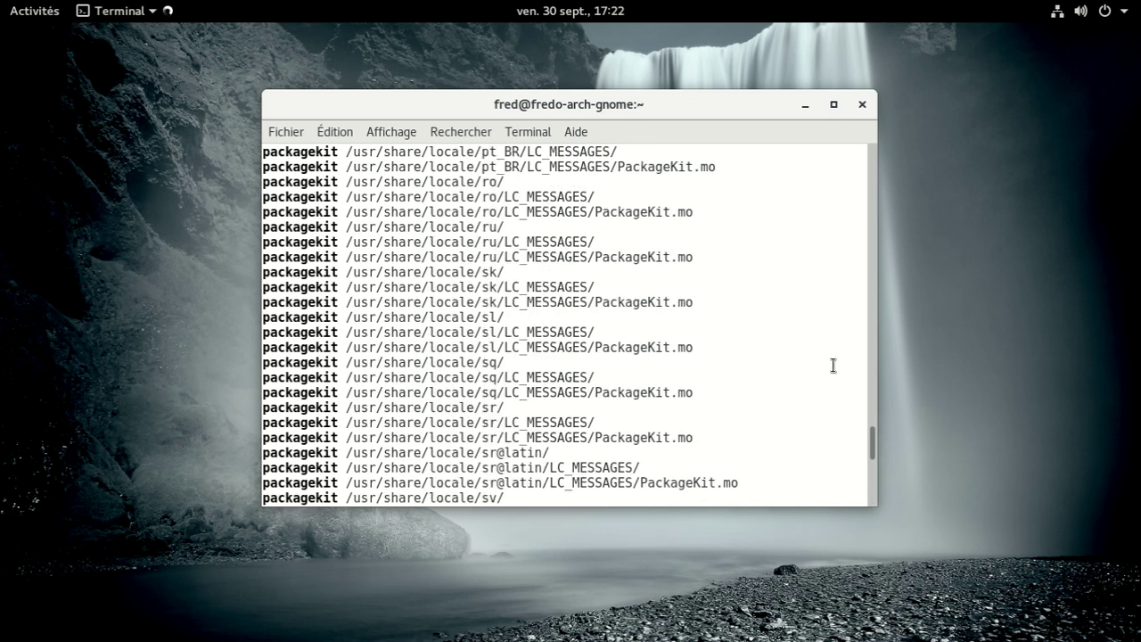
# Step: Look back through the packagekit file listing to the /usr/lib/systemd entries and close Terminal
pyautogui.moveTo(869, 439); pyautogui.dragTo(868, 237)
pyautogui.scroll(3, 697, 267)
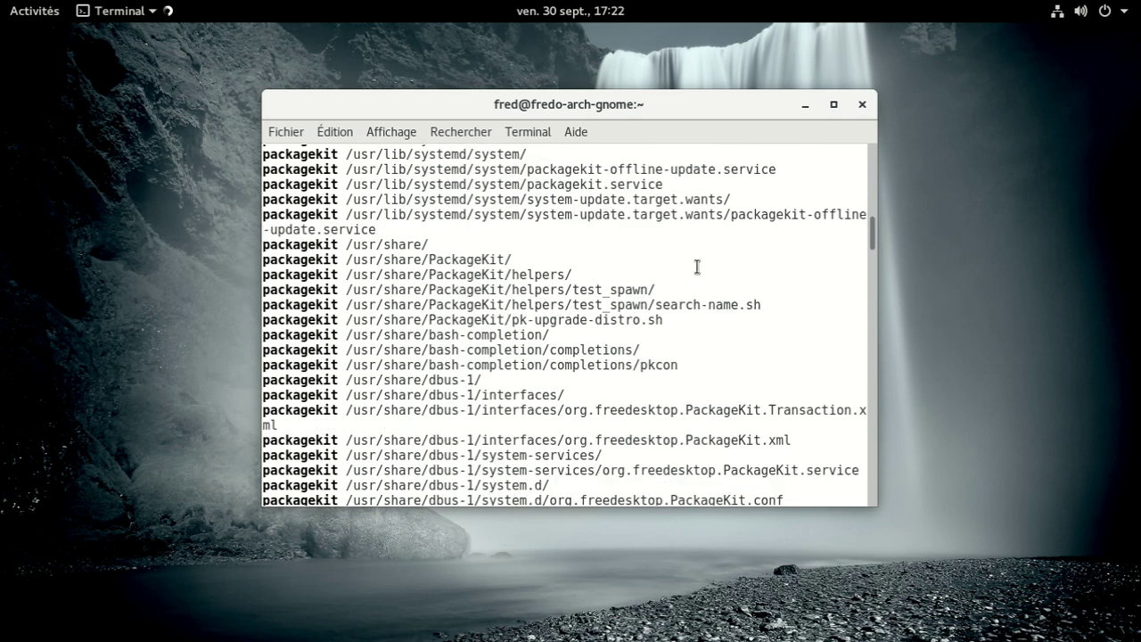
pyautogui.scroll(2, 697, 267)
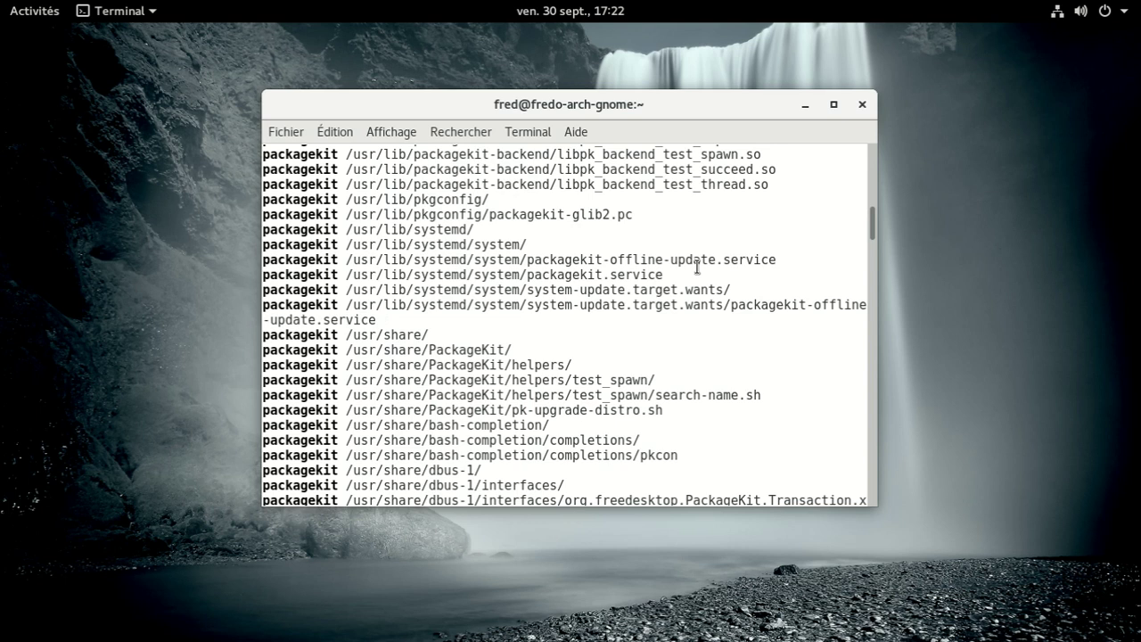
pyautogui.click(859, 105)
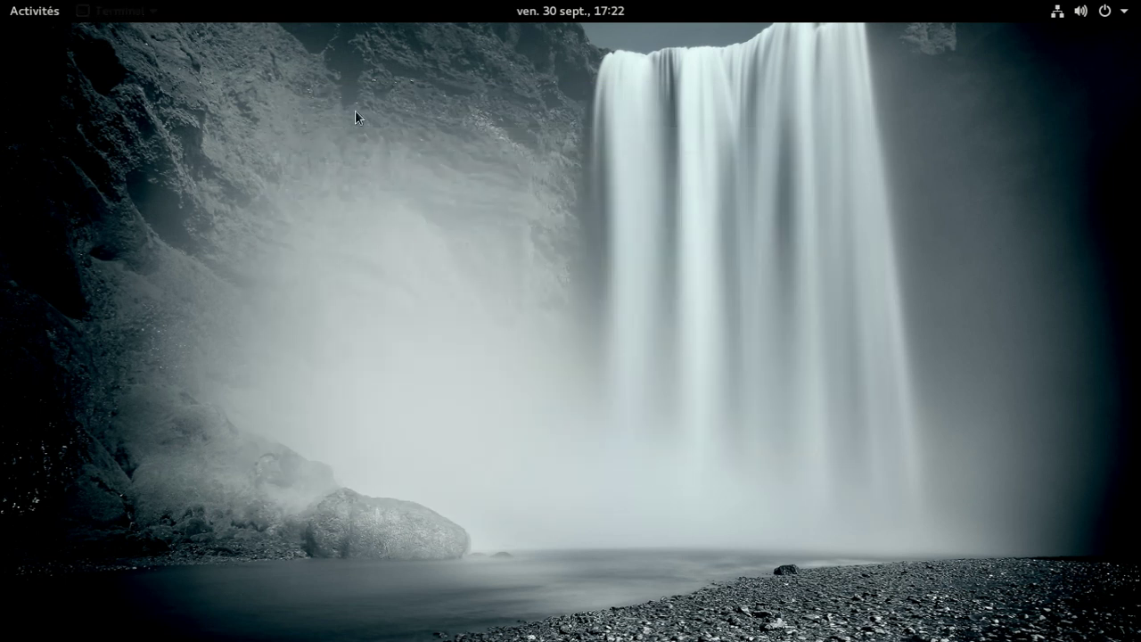
# Step: Launch Firefox from the second page of the all-applications grid and restore its window from full-screen size
pyautogui.click(55, 13)
pyautogui.click(524, 56)
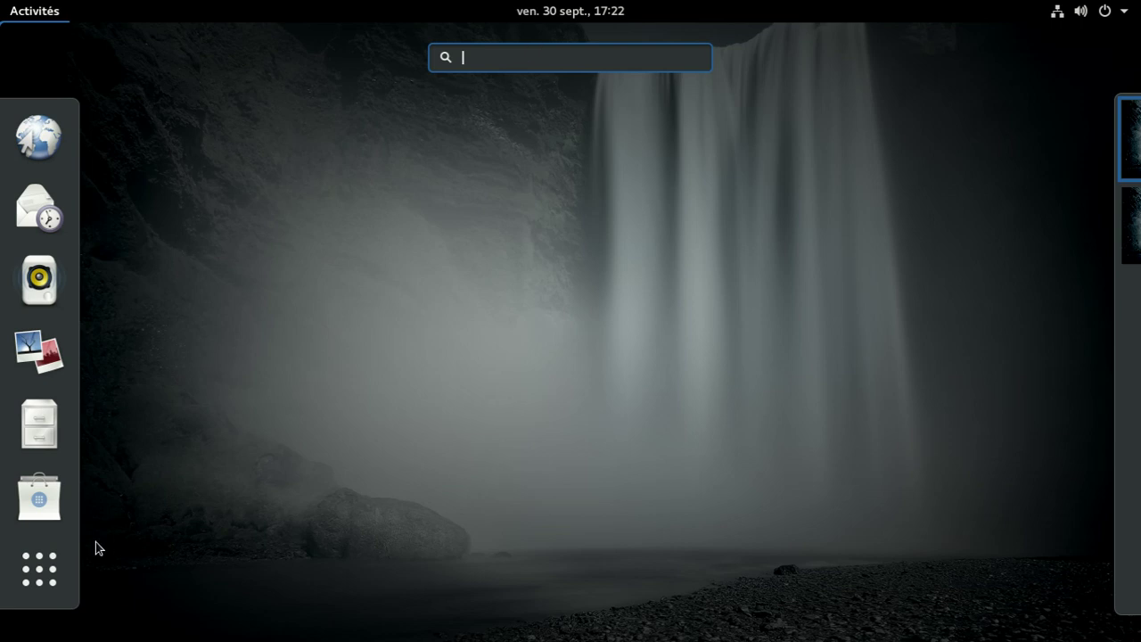
pyautogui.click(39, 568)
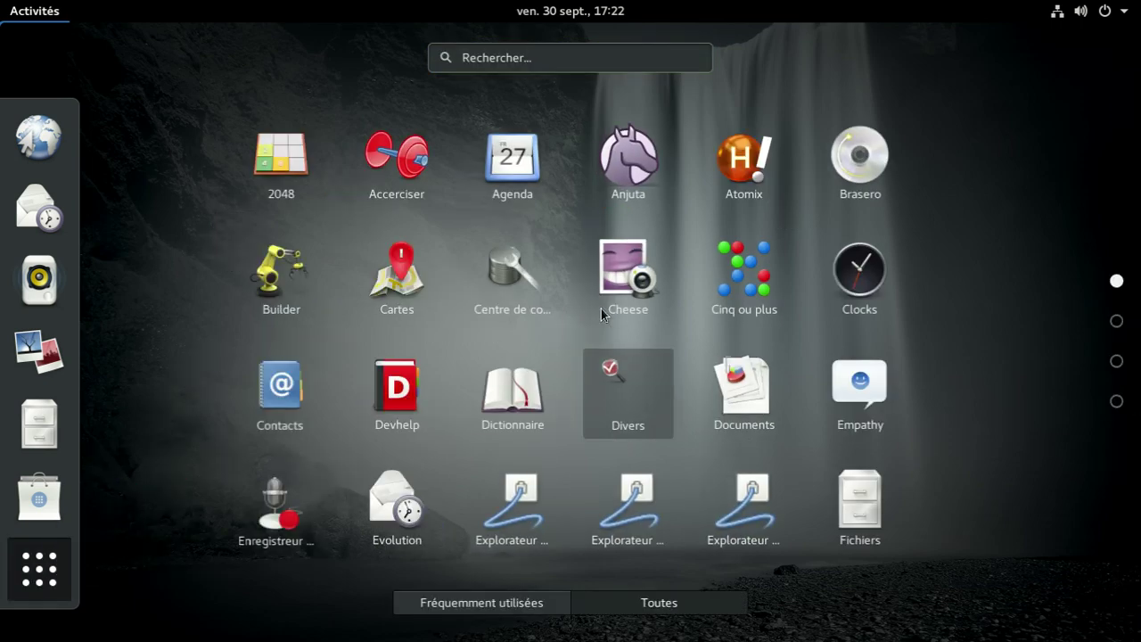
pyautogui.click(1116, 323)
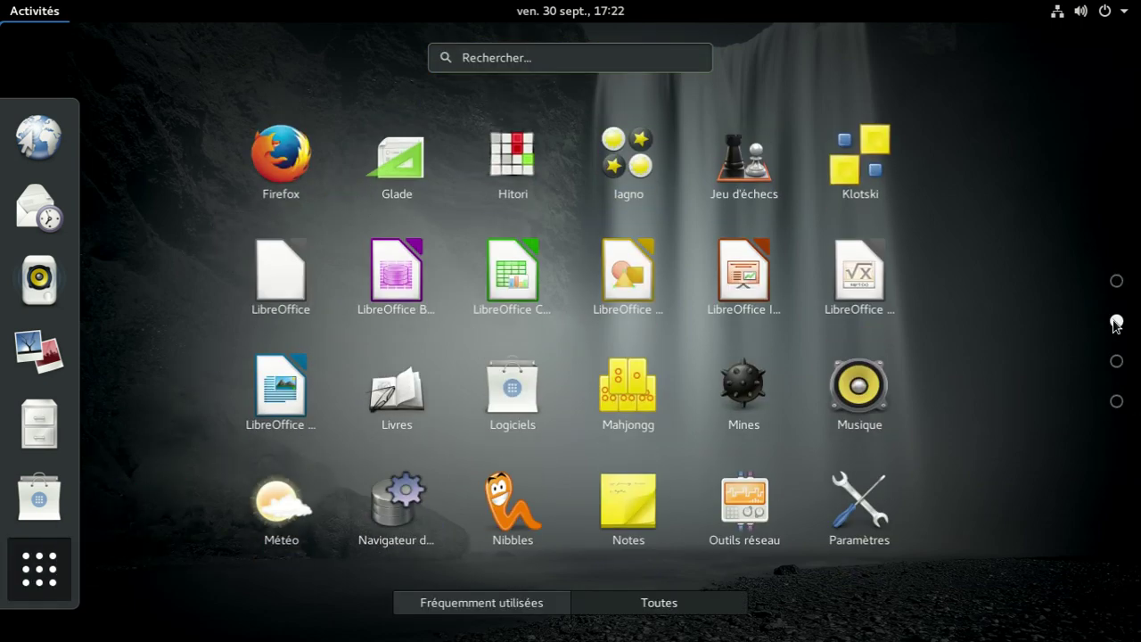
pyautogui.click(297, 169)
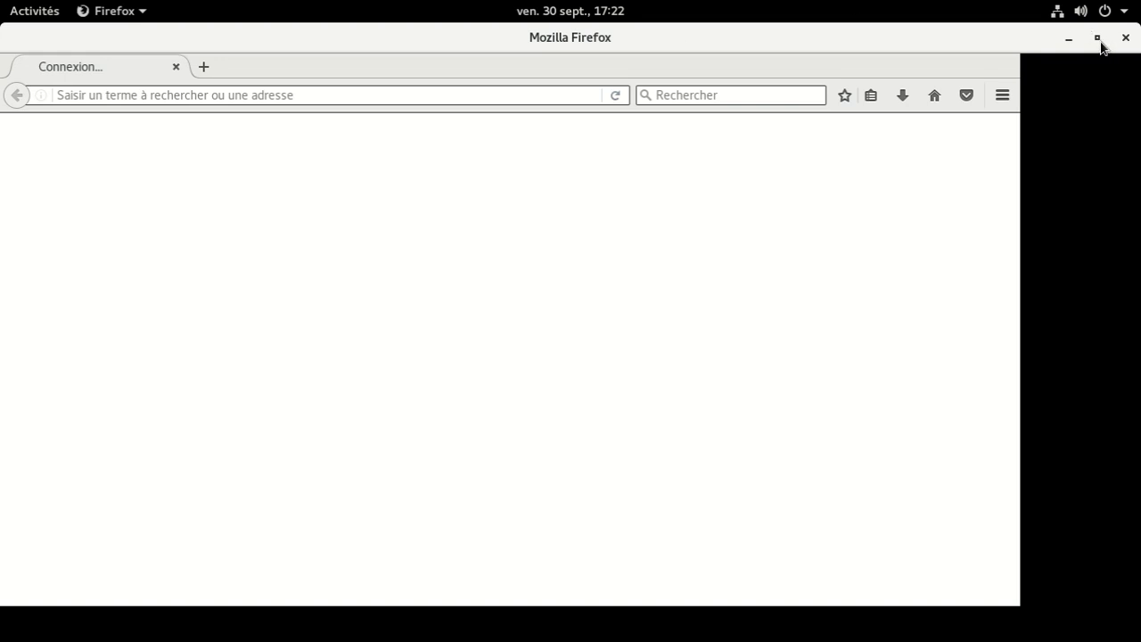
pyautogui.click(1100, 40)
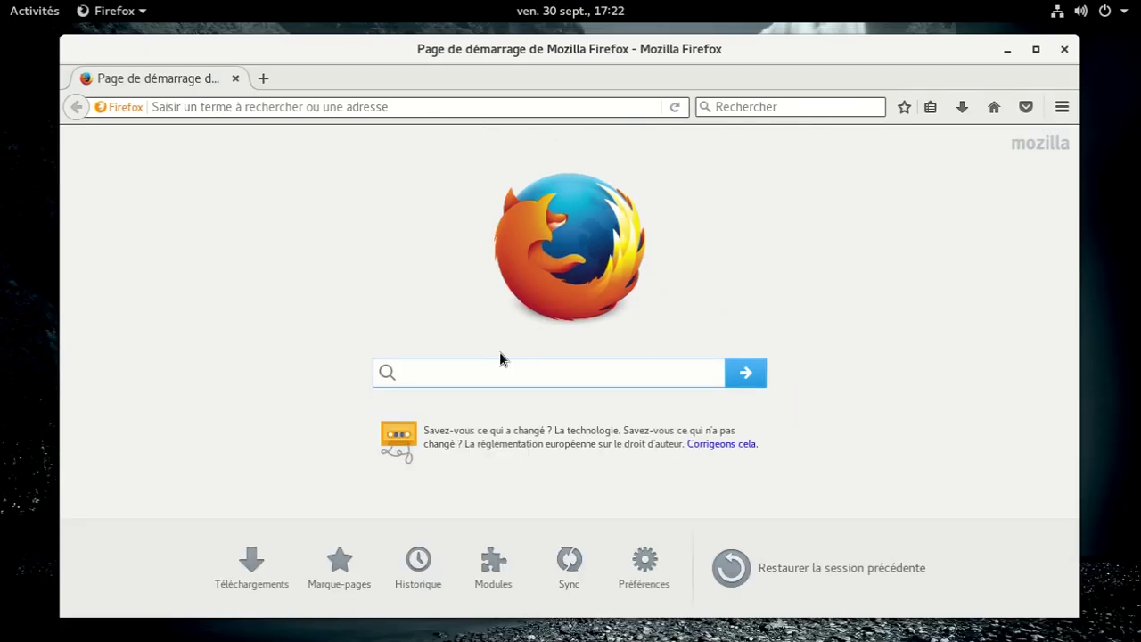
# Step: Open wiki.archlinux.org in a new tab and close the Firefox start page tab
pyautogui.write('w')
pyautogui.press('BackSpace')
pyautogui.click(265, 81)
pyautogui.write('wiki')
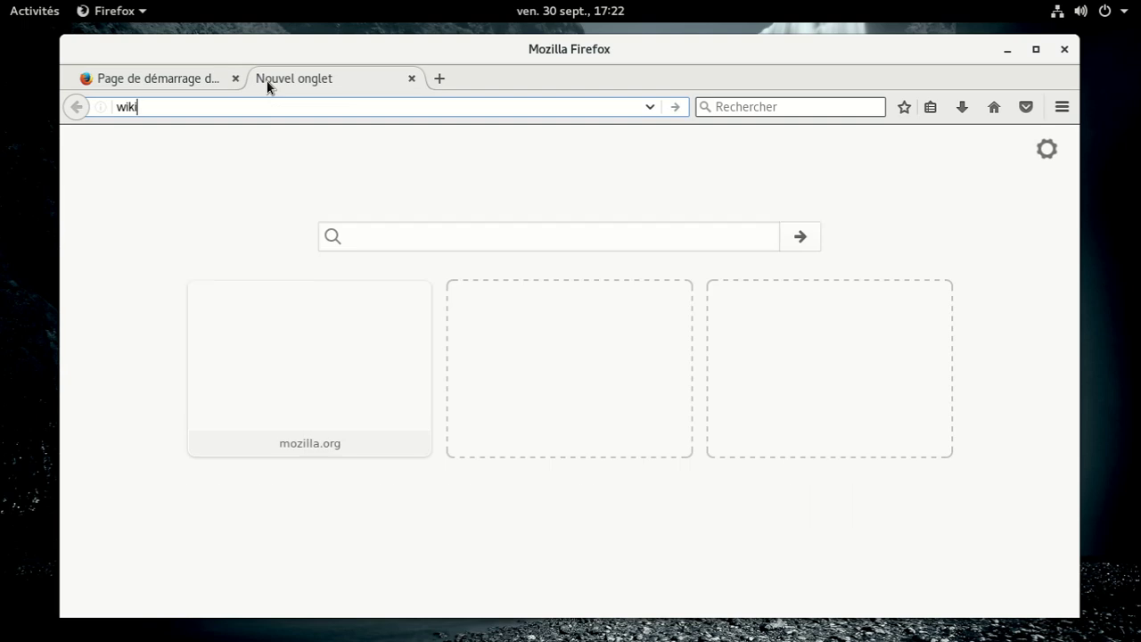
pyautogui.write('.archlinux.org')
pyautogui.press('Return')
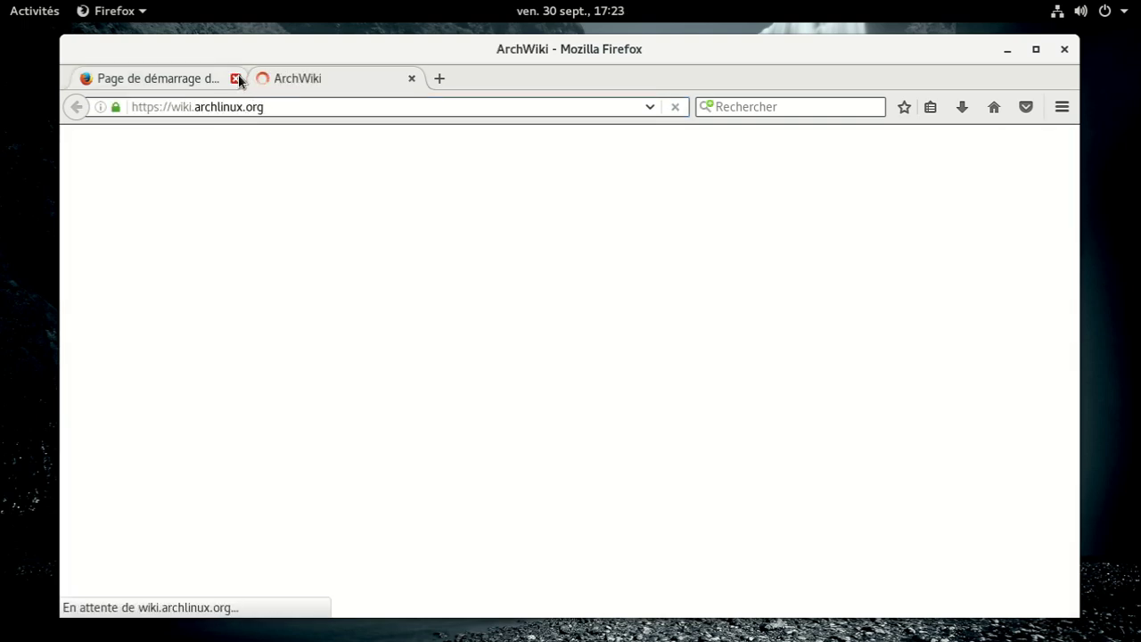
pyautogui.click(237, 78)
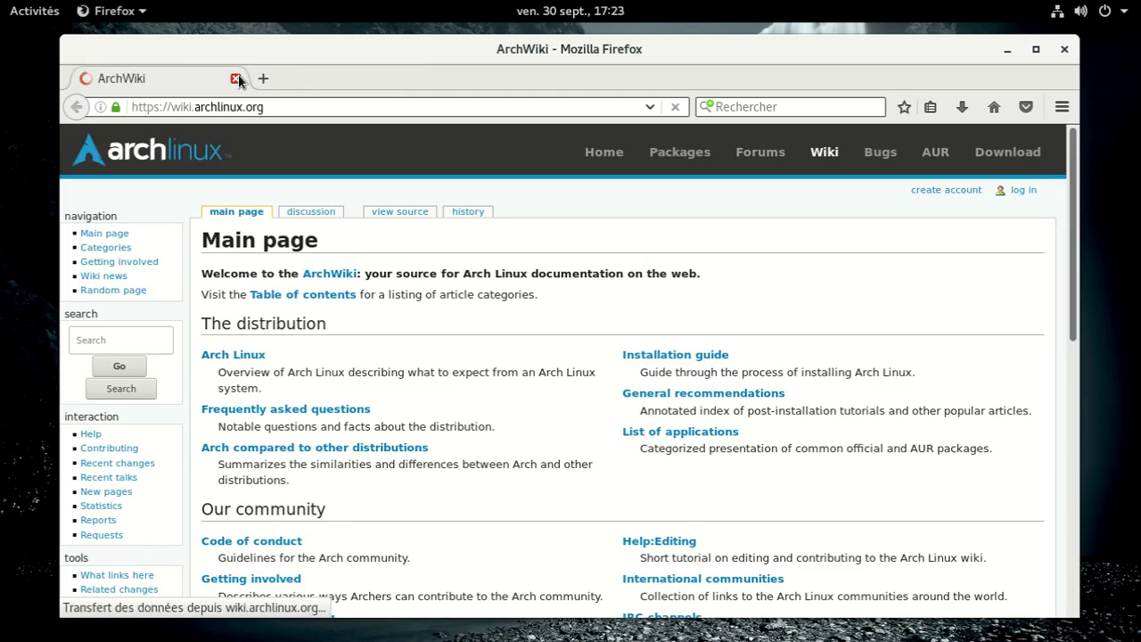
# Step: Search the ArchWiki for "packagekit" and look through the first results
pyautogui.click(140, 346)
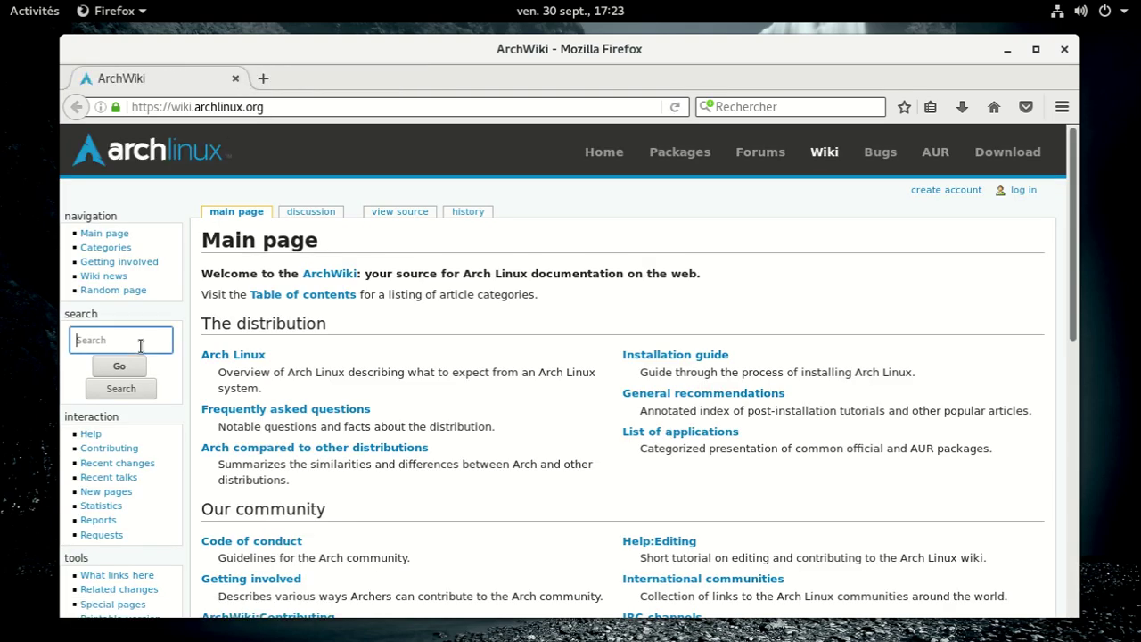
pyautogui.write('packagekit')
pyautogui.press('Return')
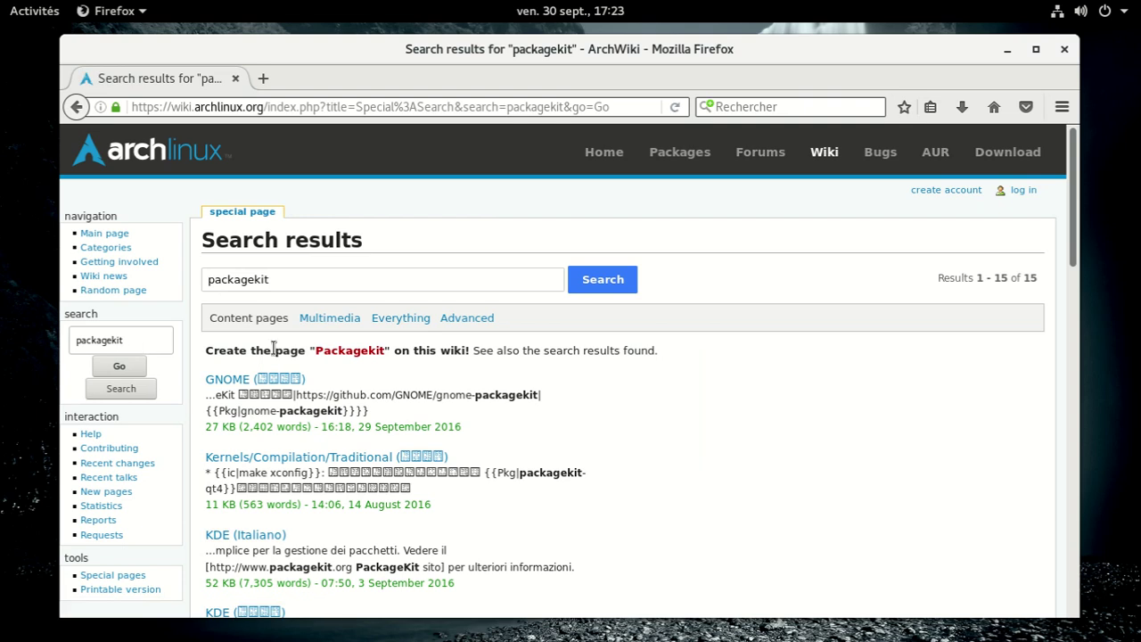
pyautogui.scroll(-1, 534, 385)
pyautogui.scroll(-2, 534, 385)
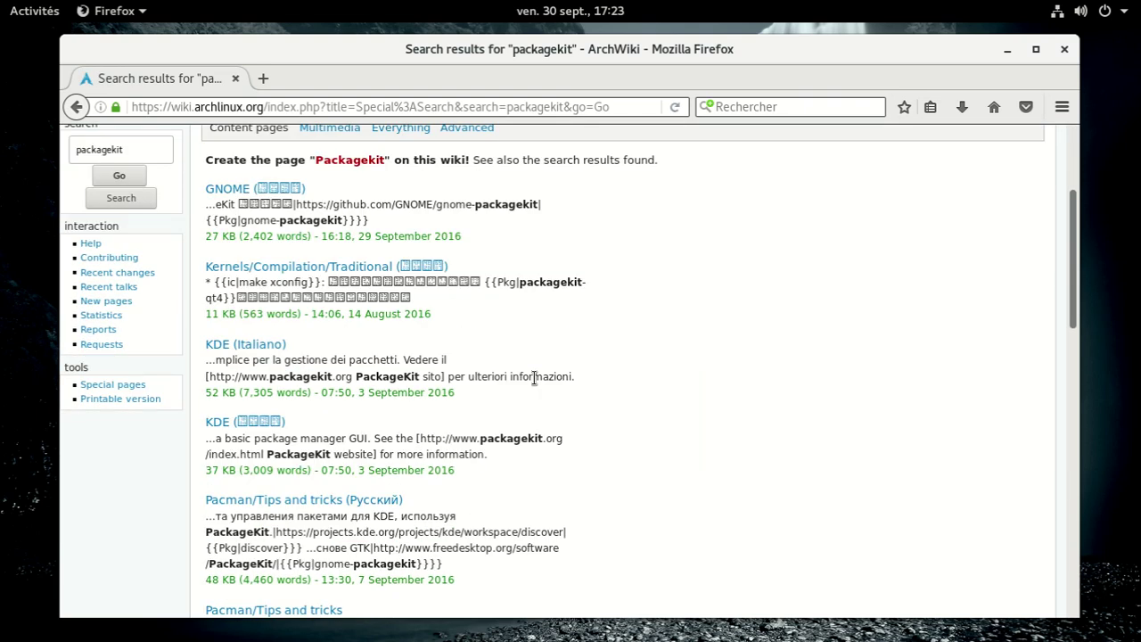
pyautogui.scroll(2, 533, 378)
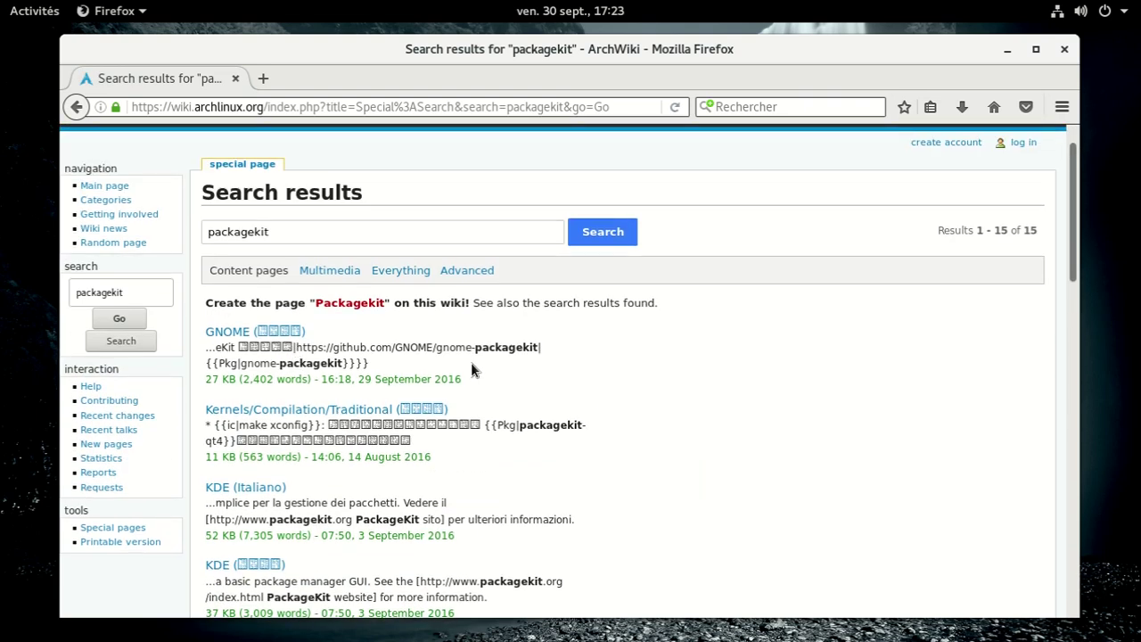
# Step: Change the wiki search term to "package-kit", run it and look through the page title matches
pyautogui.click(110, 292)
pyautogui.write('-')
pyautogui.press('Return')
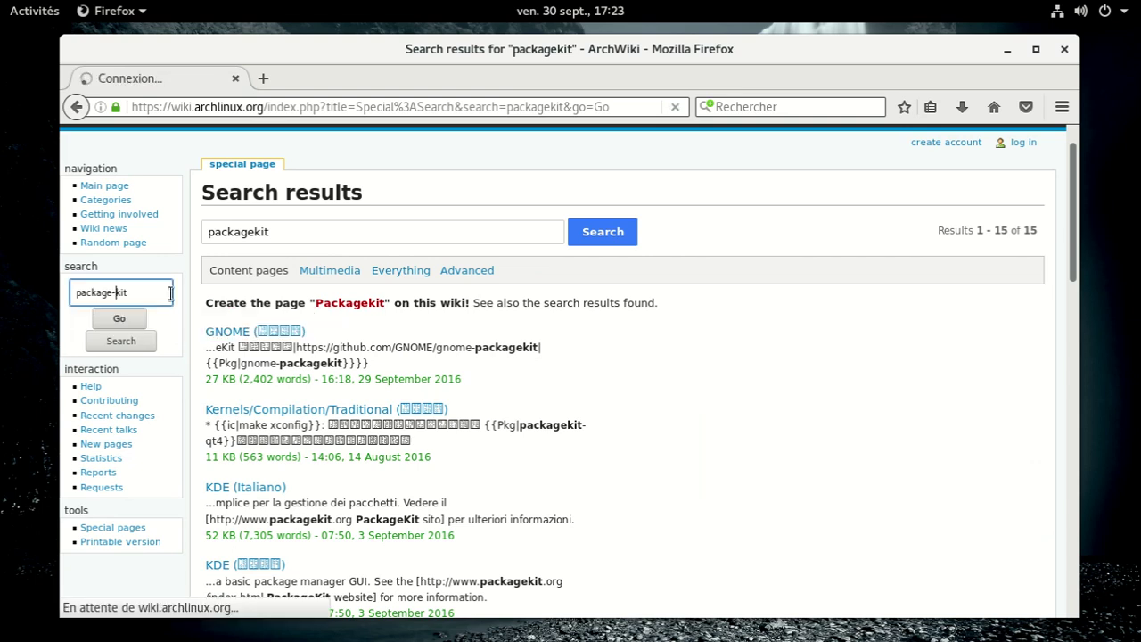
pyautogui.scroll(-5, 171, 293)
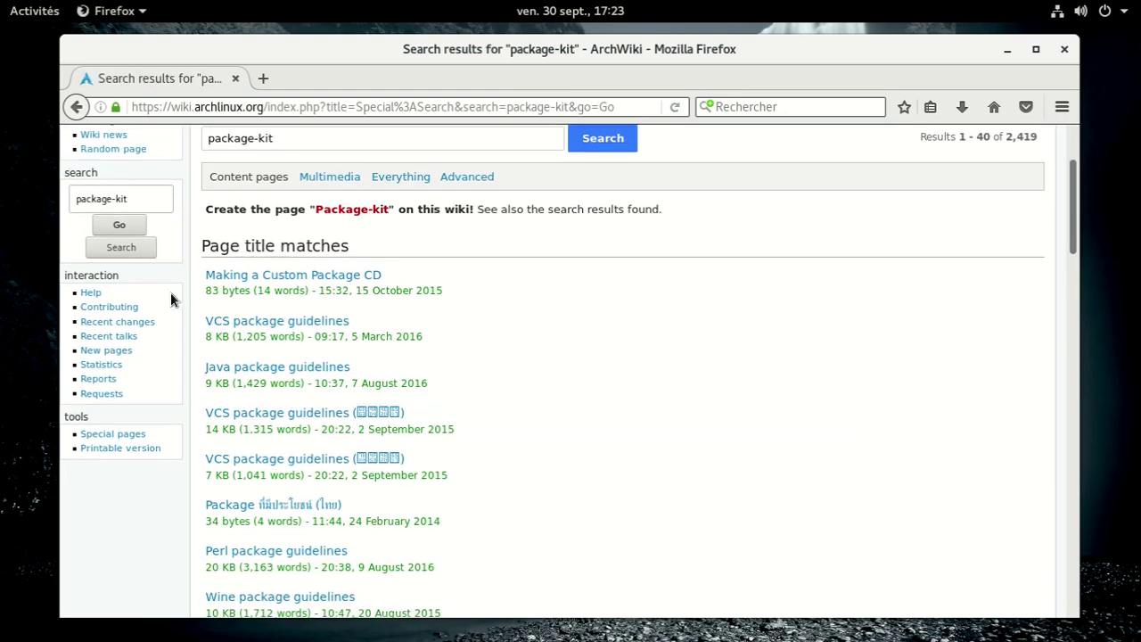
pyautogui.scroll(5, 170, 292)
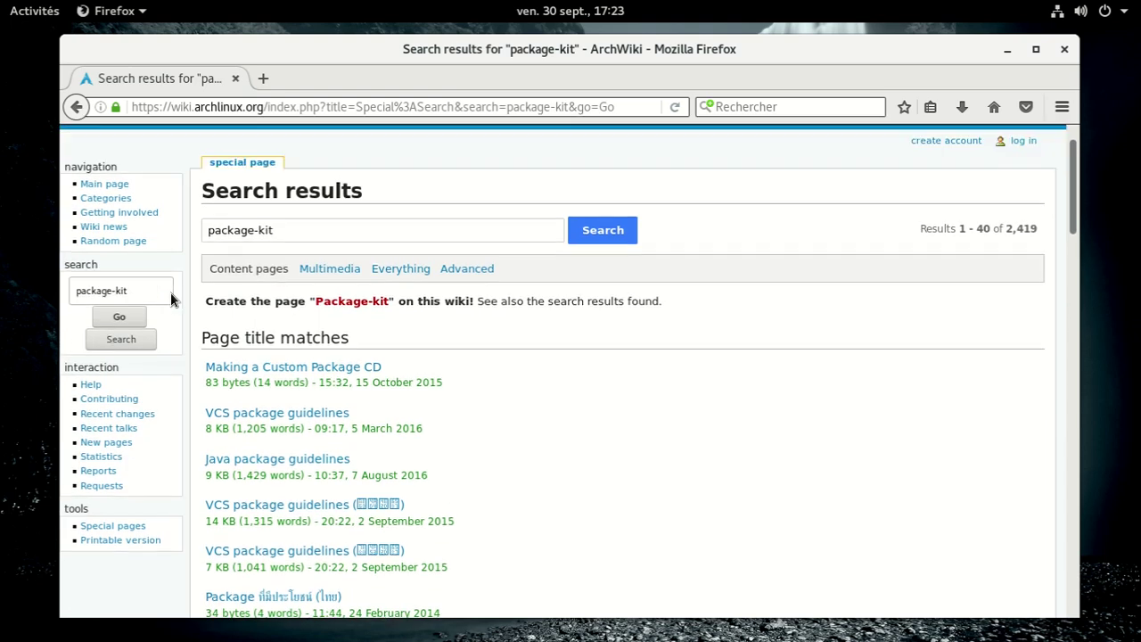
# Step: Remove the hyphen from the wiki search term, search for "packagekit" again and look further down the results
pyautogui.click(115, 340)
pyautogui.press('BackSpace')
pyautogui.press('Return')
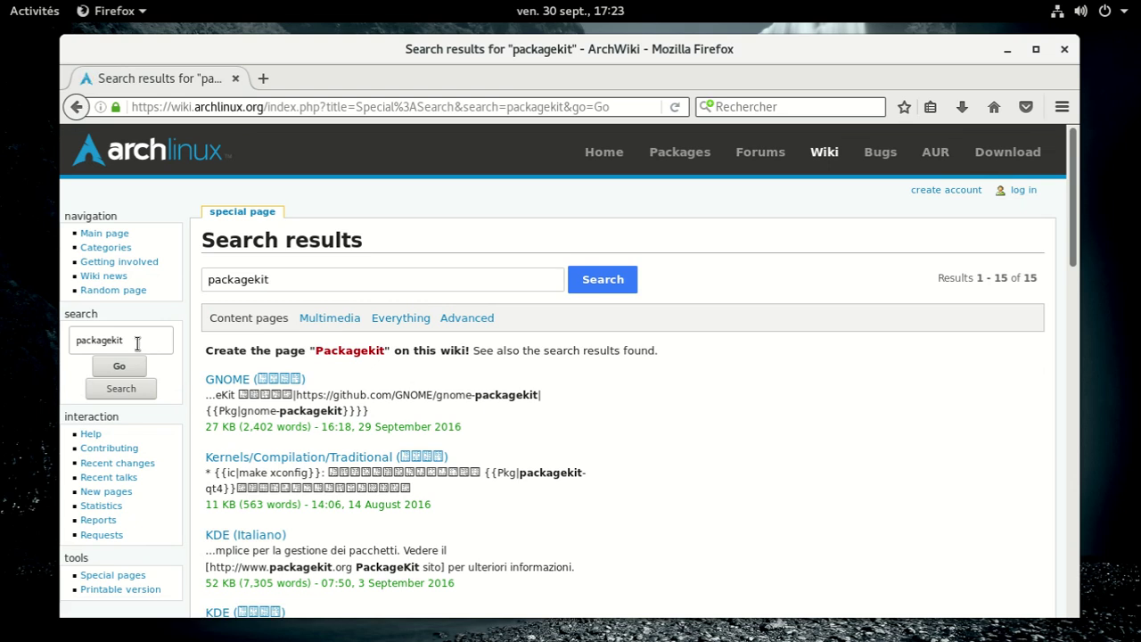
pyautogui.scroll(-10, 271, 340)
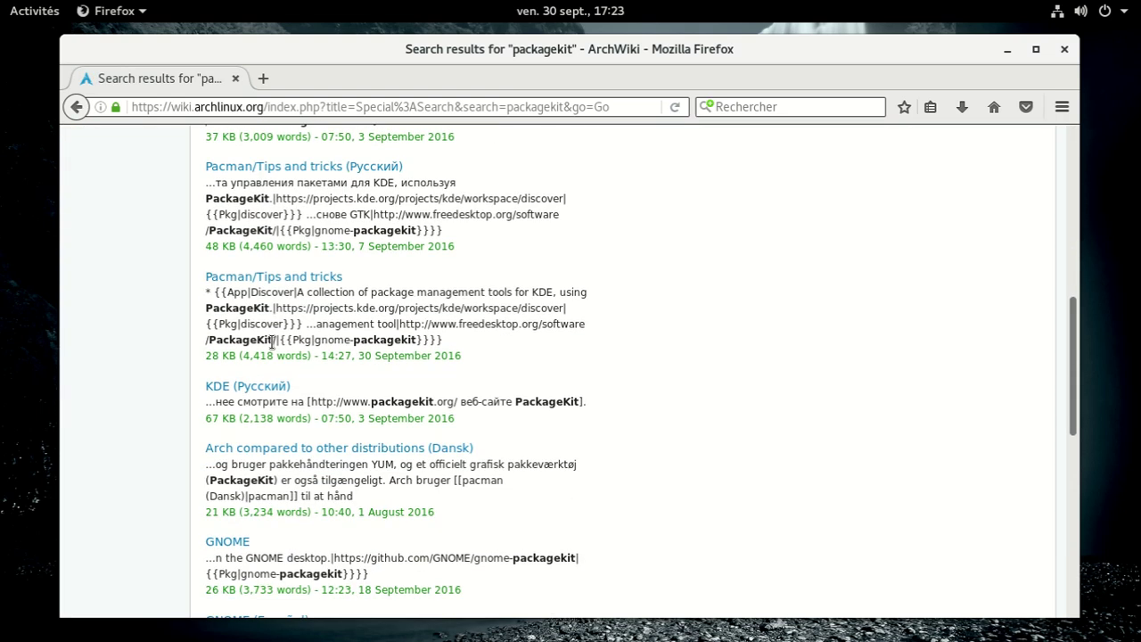
pyautogui.scroll(4, 891, 205)
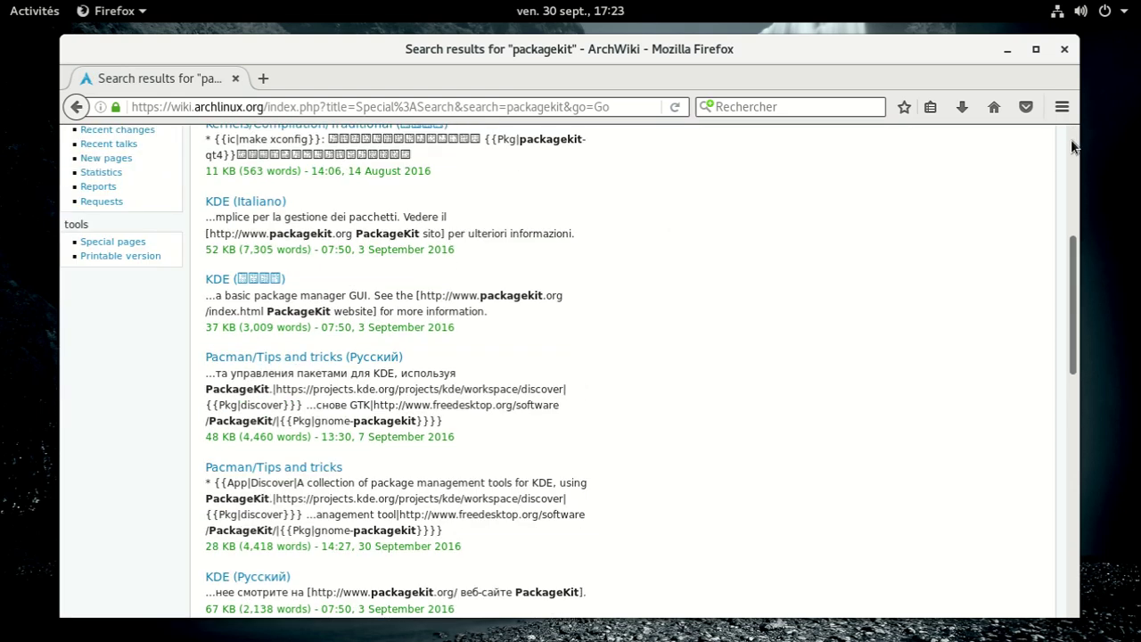
# Step: Go to the Arch Linux Packages page and search for the keyword "packagekit"
pyautogui.click(1070, 139)
pyautogui.click(680, 156)
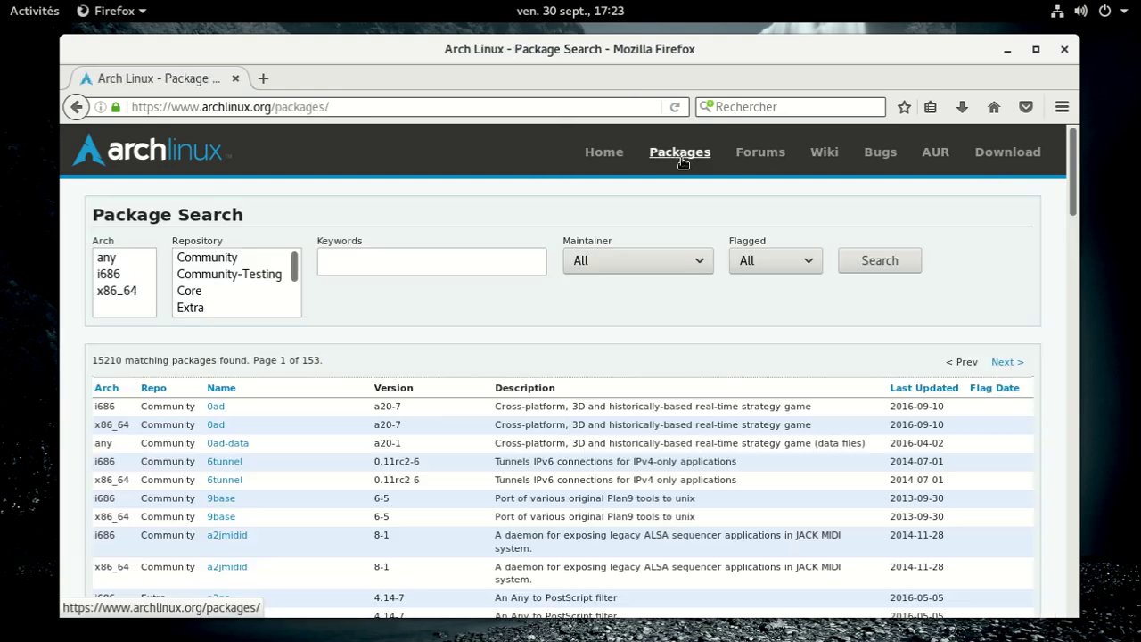
pyautogui.click(447, 264)
pyautogui.write('packagekit')
pyautogui.press('Return')
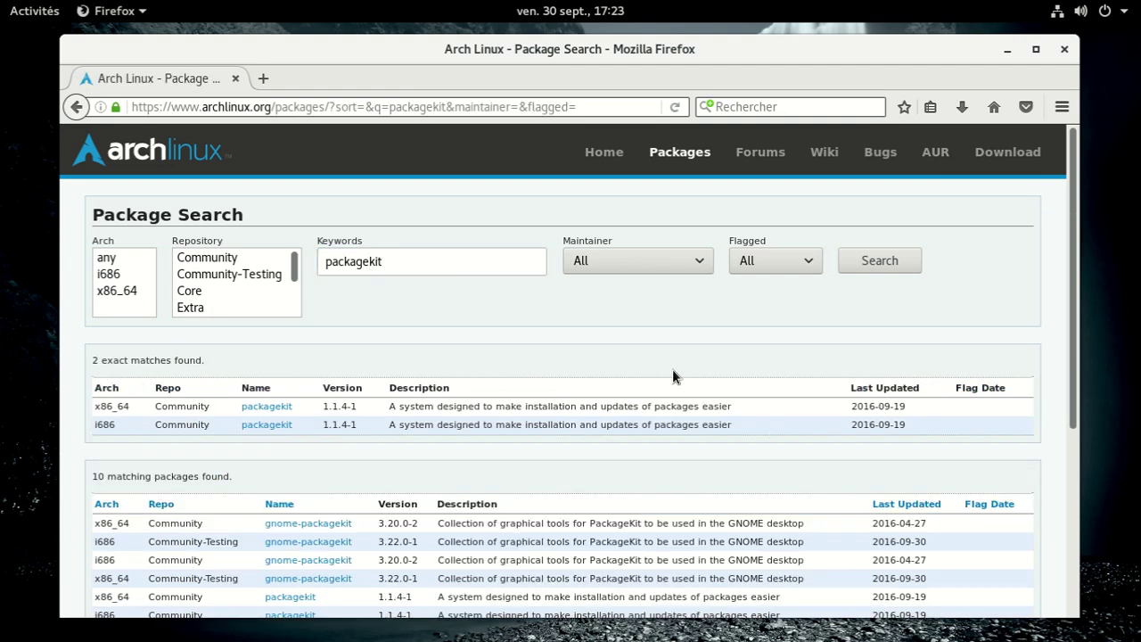
# Step: Open the i686 packagekit package page and examine its details, dependencies and the packages requiring it
pyautogui.click(263, 425)
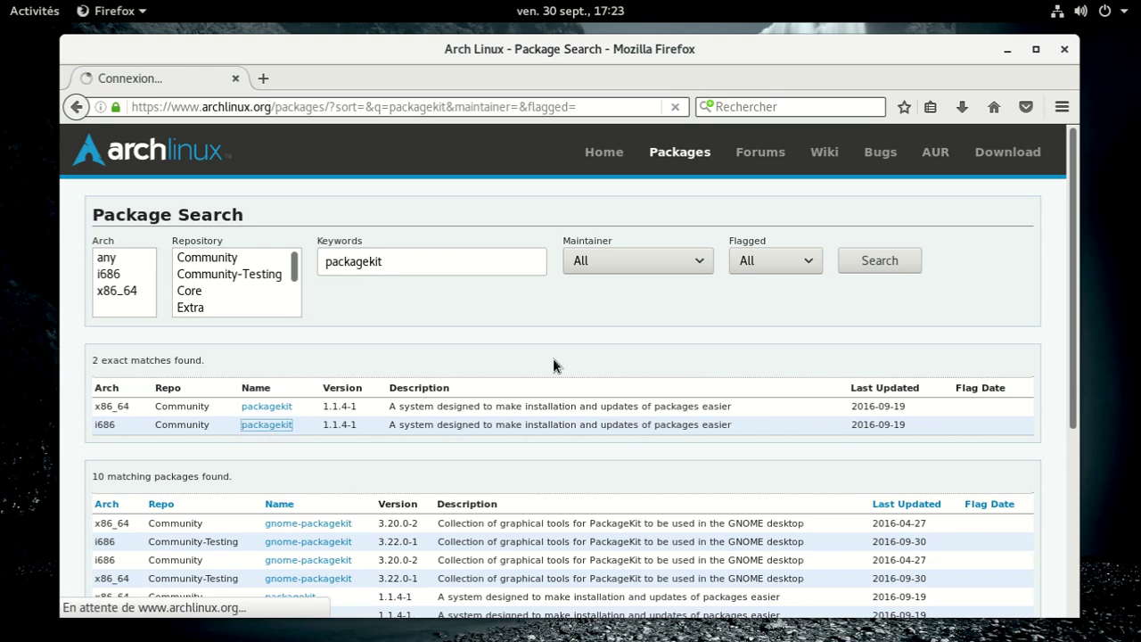
pyautogui.scroll(-3, 553, 365)
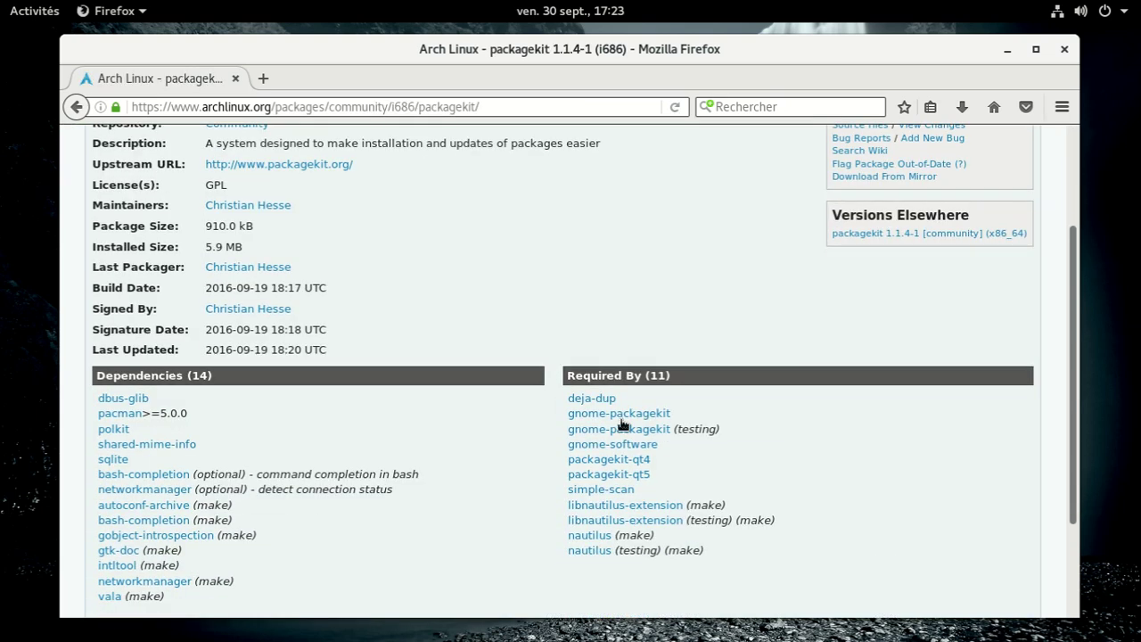
pyautogui.scroll(3, 860, 245)
# Step: Search the wiki from the packagekit package page and open the English "Pacman/Tips and tricks" article
pyautogui.click(859, 293)
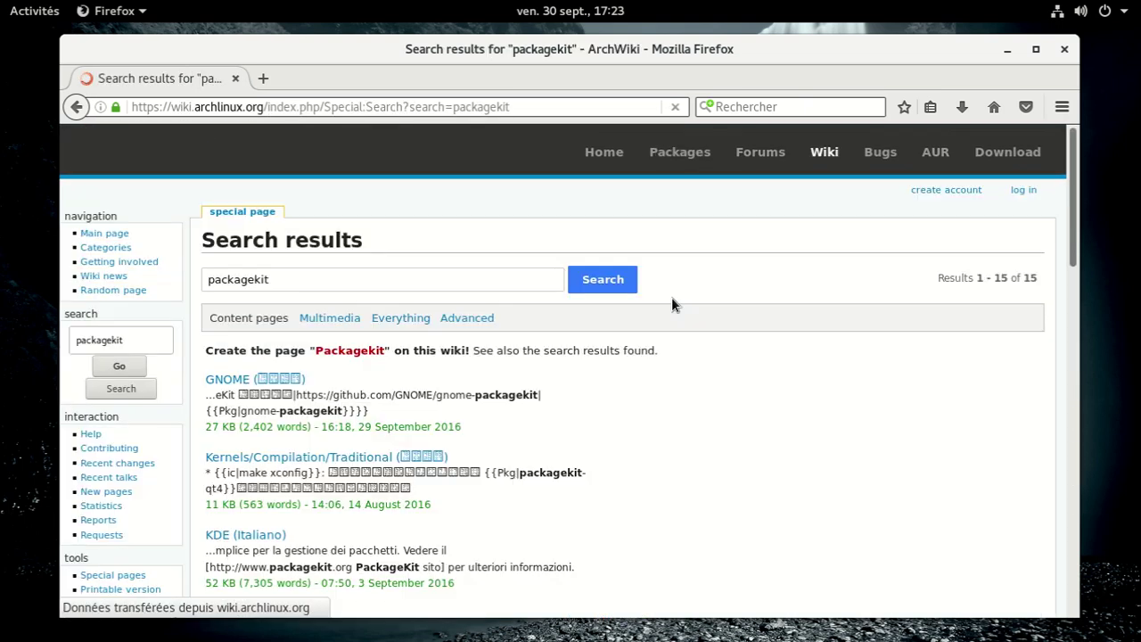
pyautogui.scroll(-4, 671, 304)
pyautogui.scroll(-5, 673, 299)
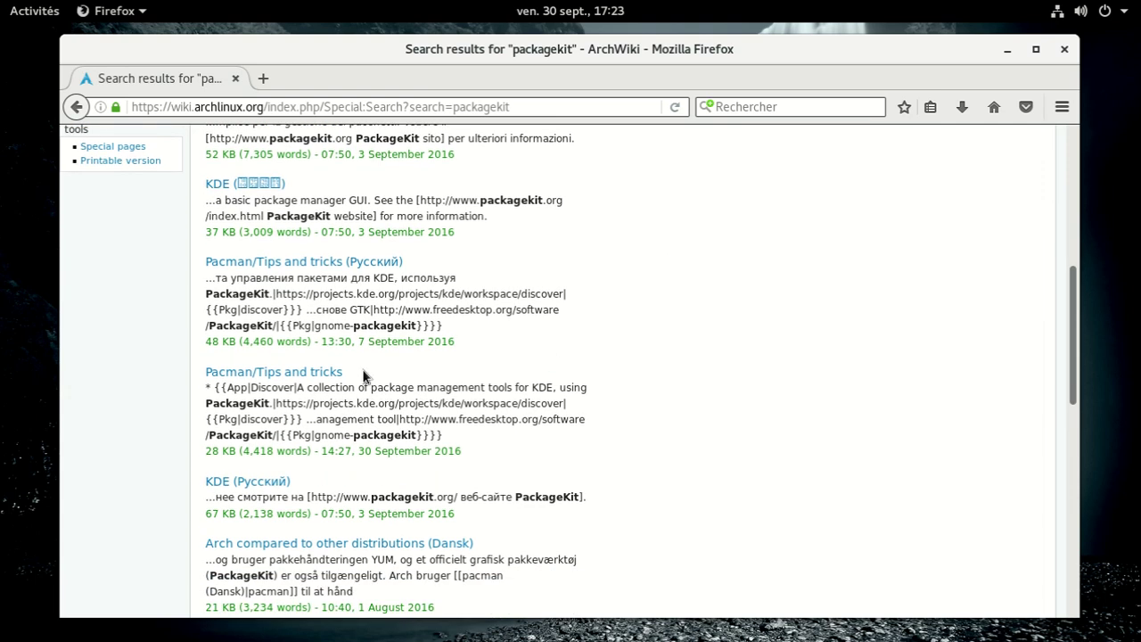
pyautogui.click(312, 374)
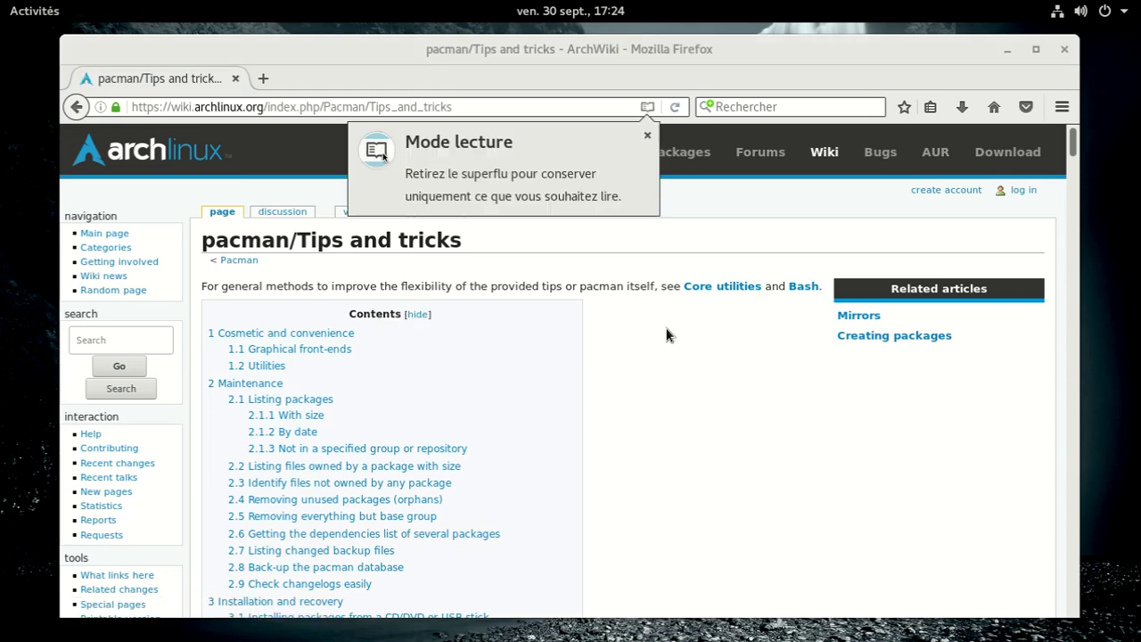
# Step: Dismiss the reading mode notice, read the article's Graphical front-ends section and close Firefox
pyautogui.scroll(-1, 659, 267)
pyautogui.click(648, 136)
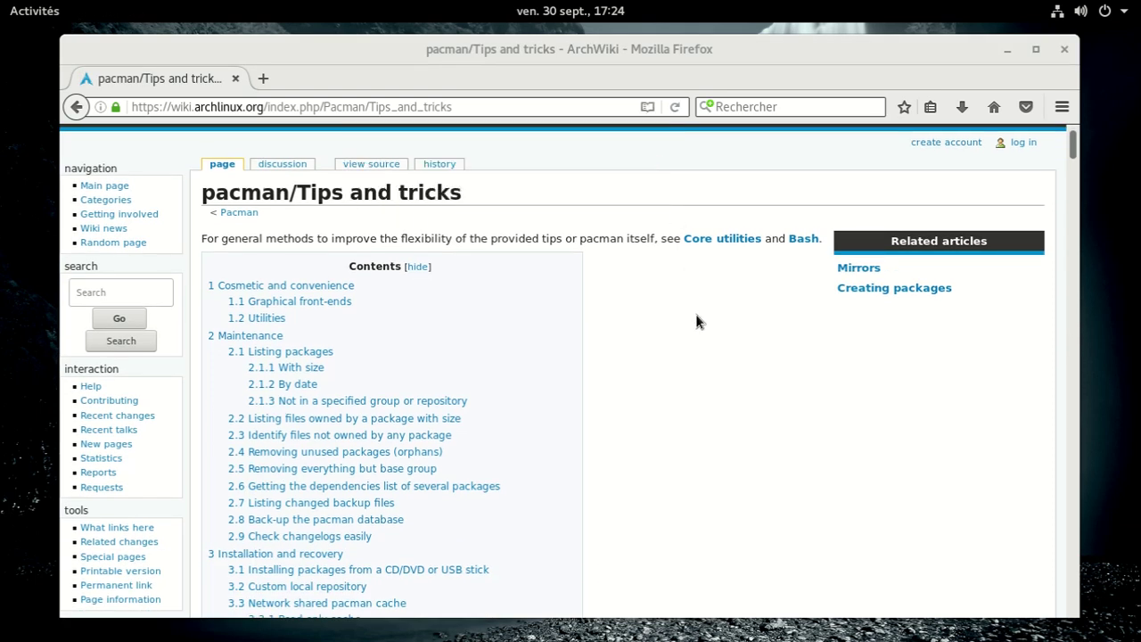
pyautogui.scroll(-10, 697, 321)
pyautogui.scroll(-3, 697, 321)
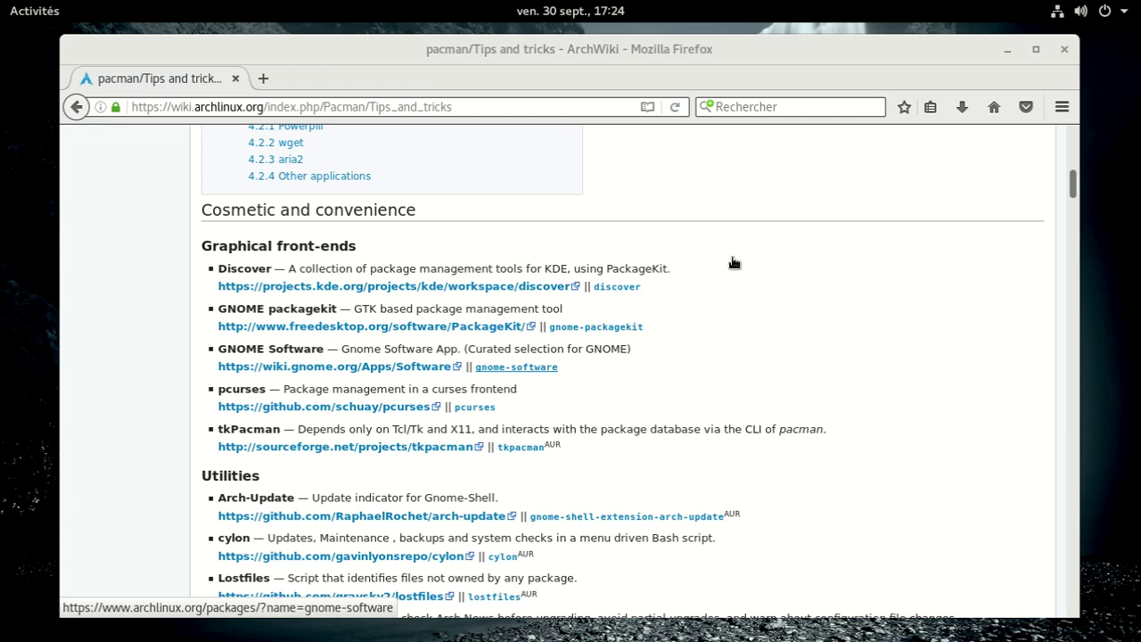
pyautogui.click(1065, 52)
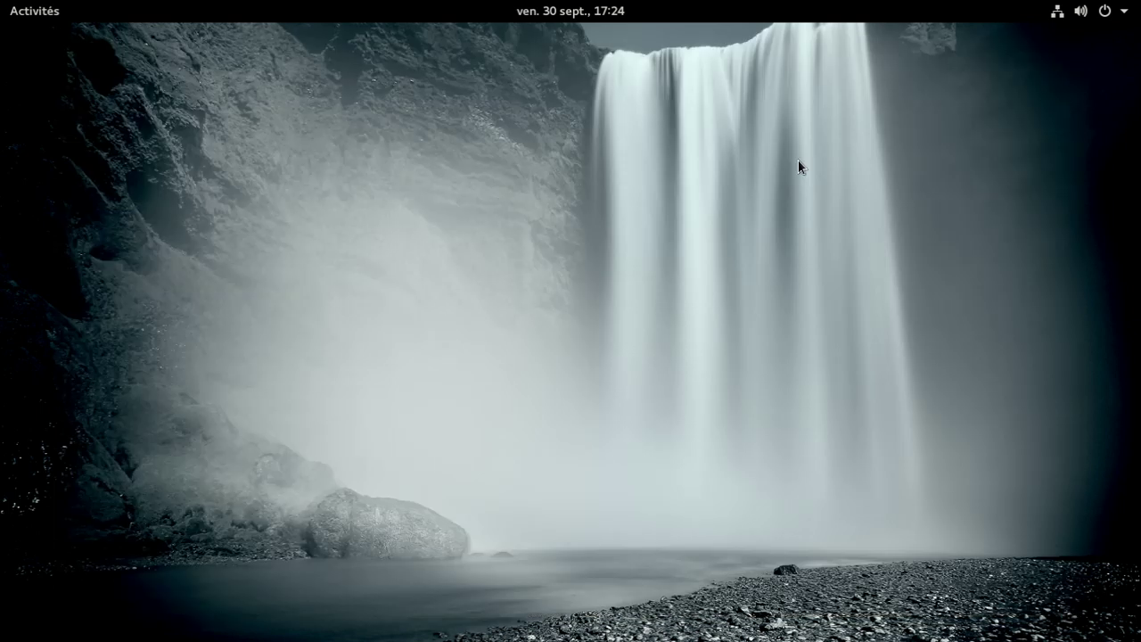
# Step: Show the all-applications grid and look through its pages up to the fourth one
pyautogui.click(45, 11)
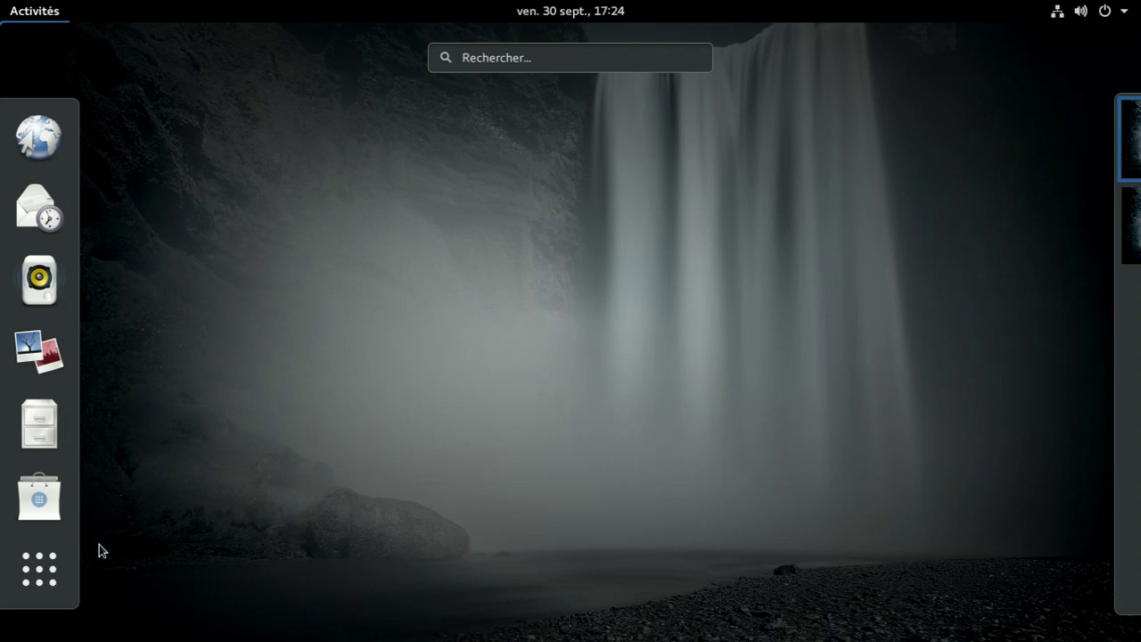
pyautogui.click(52, 564)
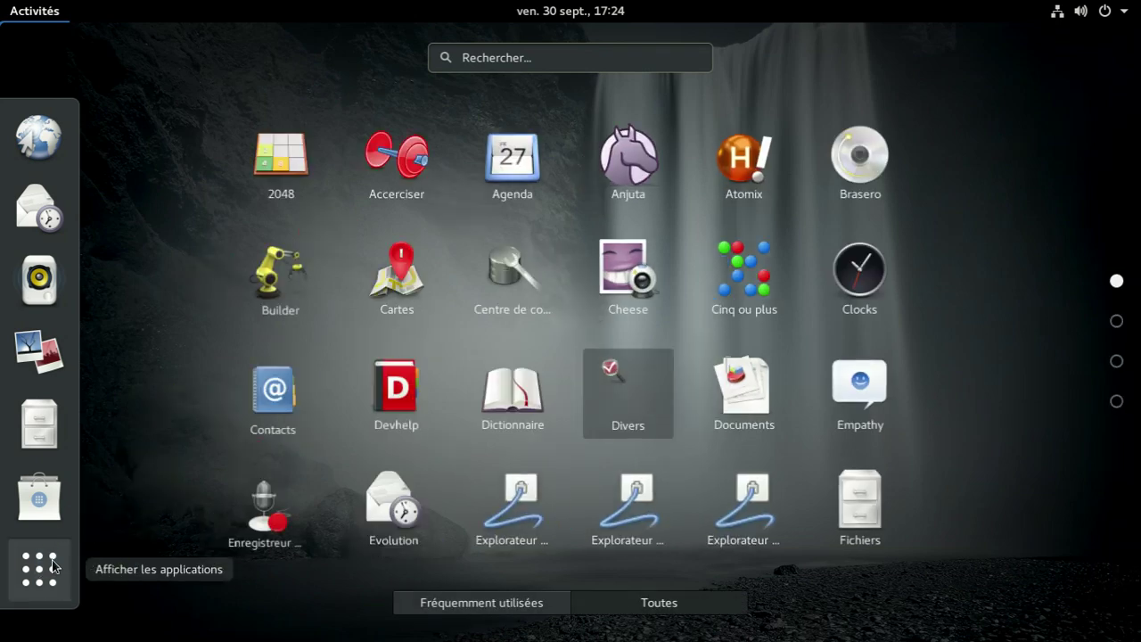
pyautogui.click(1116, 321)
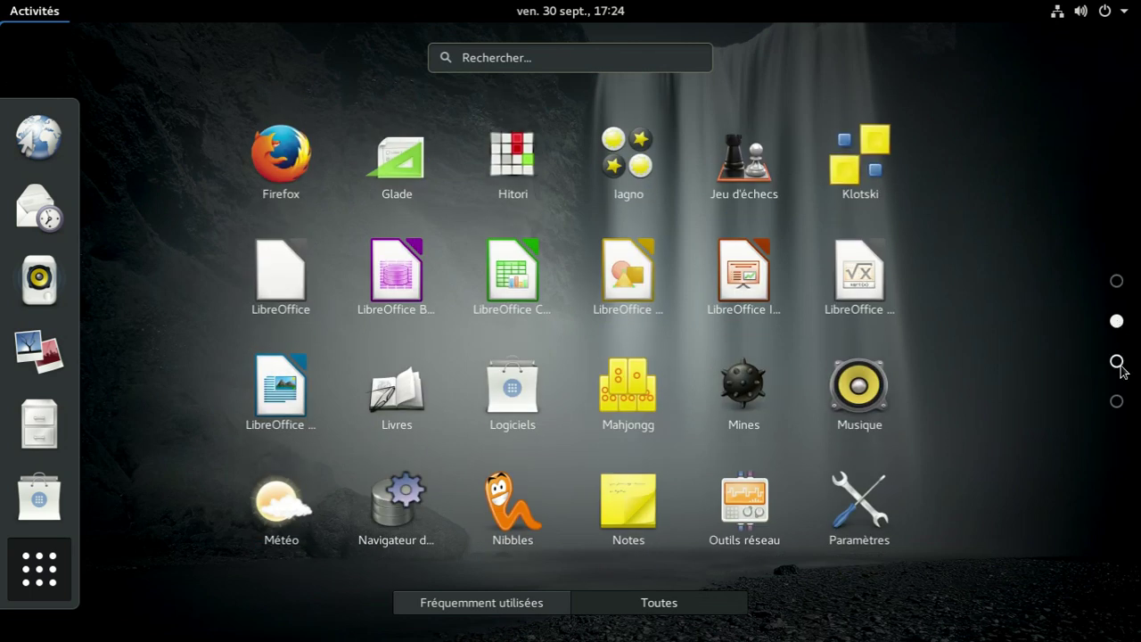
pyautogui.click(1117, 361)
pyautogui.click(1116, 404)
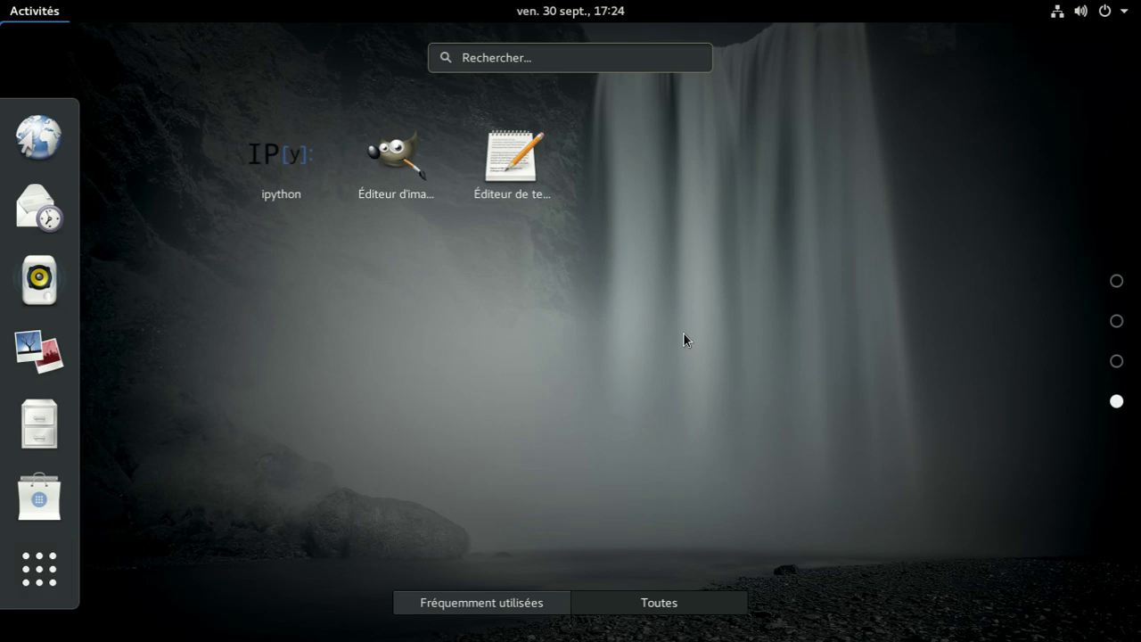
# Step: Leave the applications grid and log out of the current GNOME session, confirming the logout
pyautogui.press('Escape')
pyautogui.click(1107, 12)
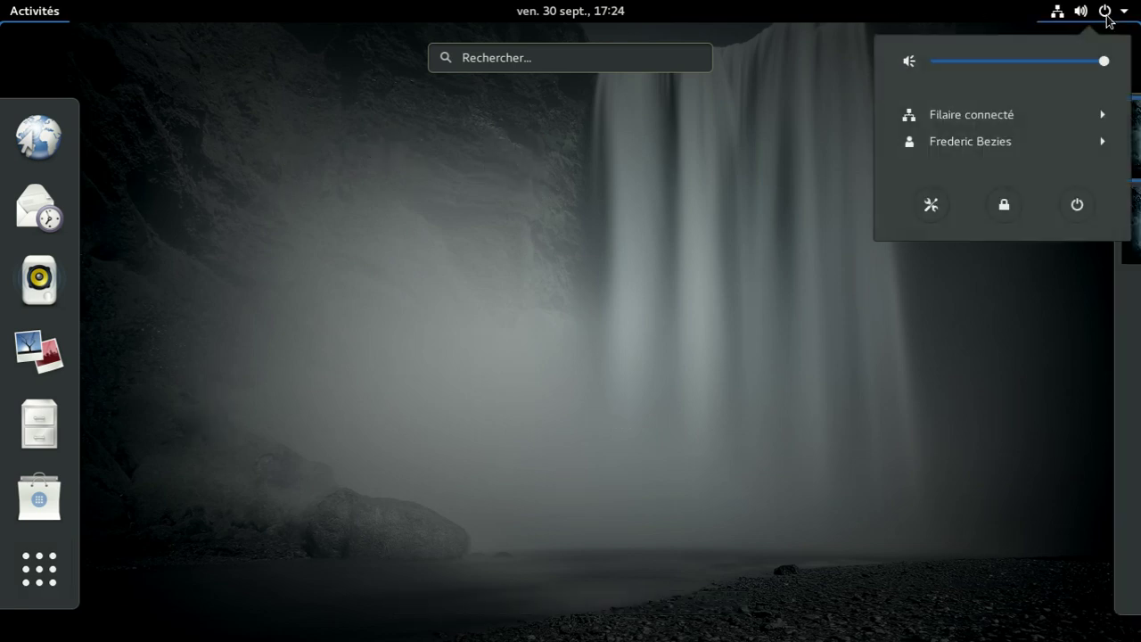
pyautogui.click(969, 147)
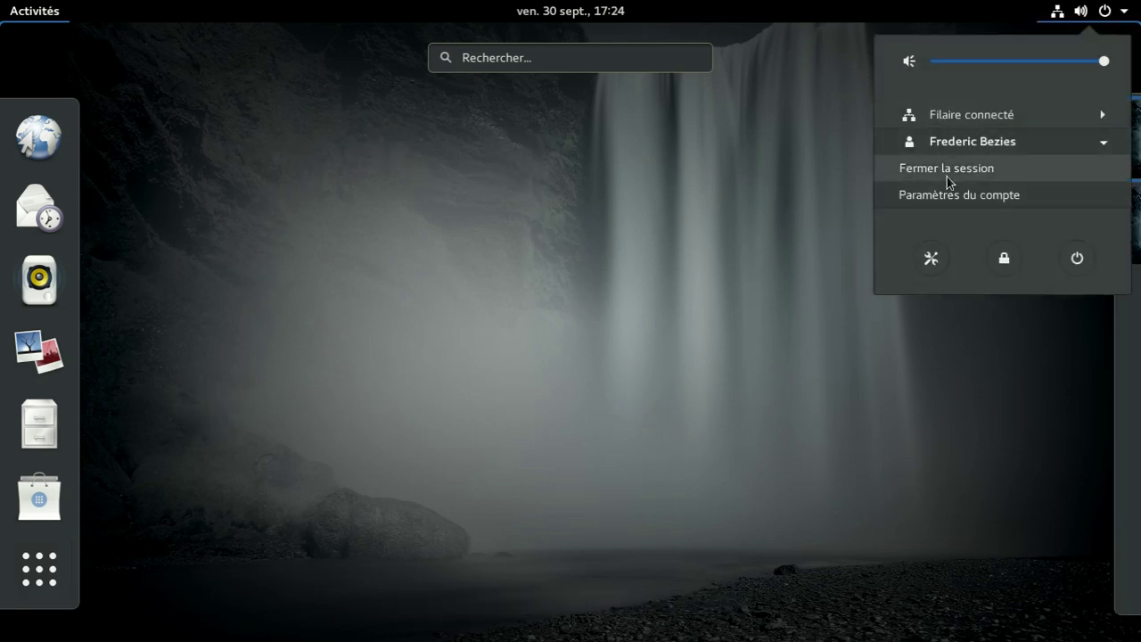
pyautogui.click(946, 175)
pyautogui.click(657, 390)
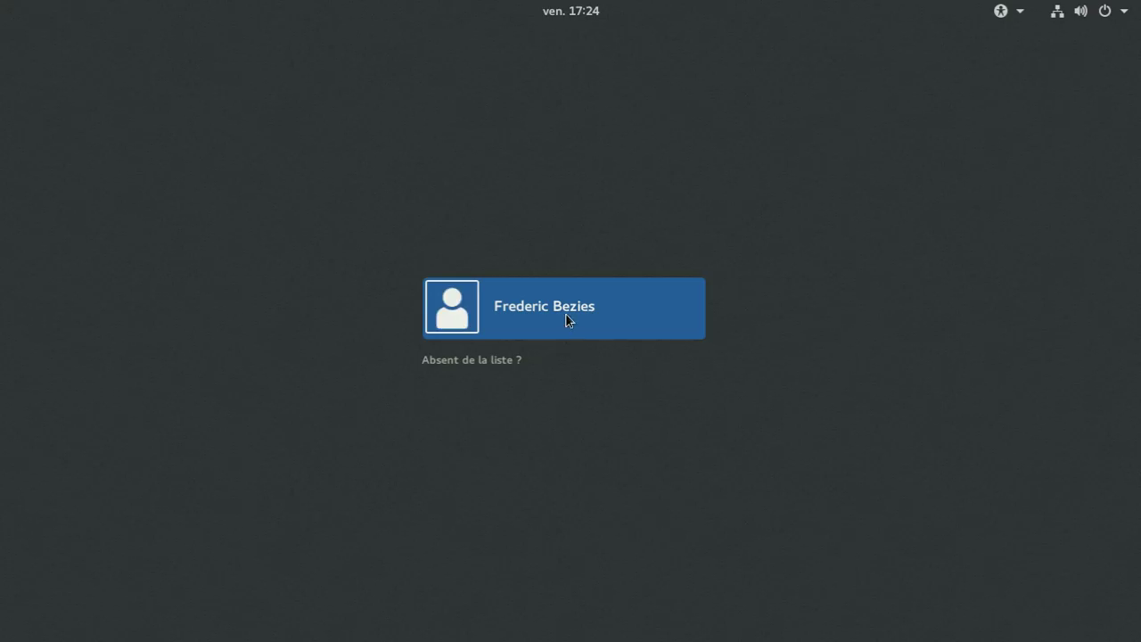
# Step: Select the user account, choose the GNOME sur Xorg session, and log in with the account password
pyautogui.click(565, 314)
pyautogui.click(601, 402)
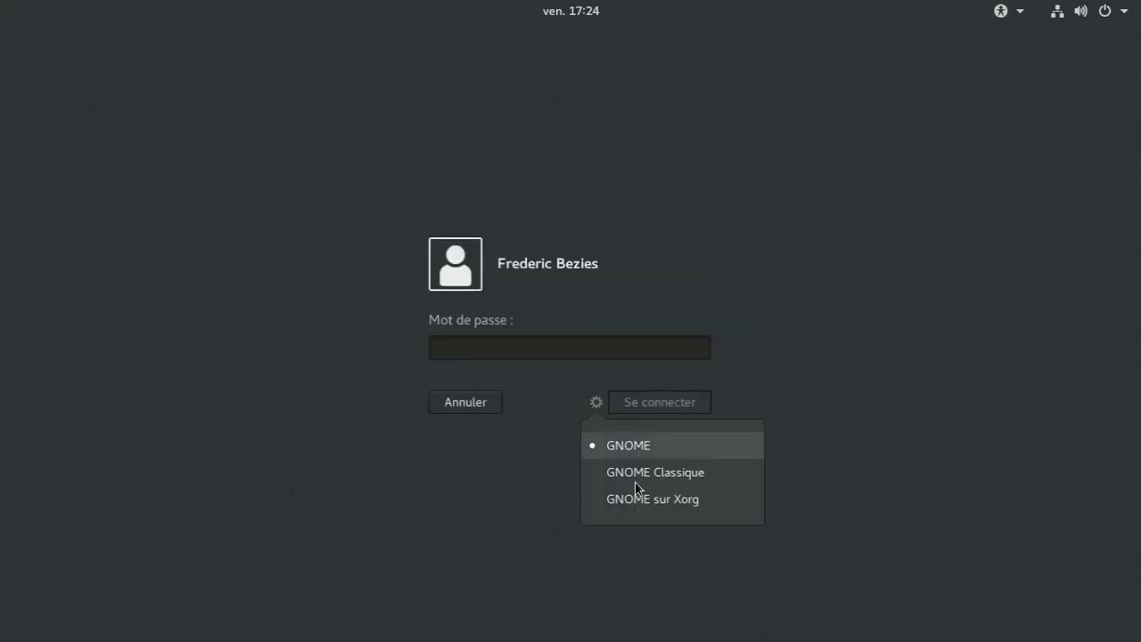
pyautogui.click(646, 500)
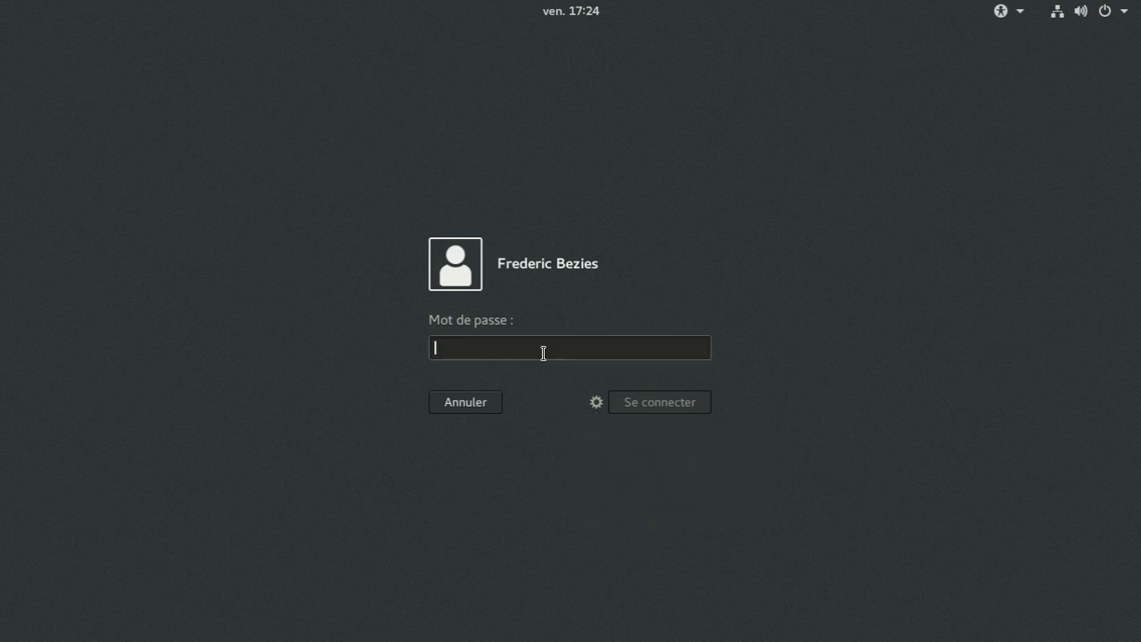
pyautogui.write('*****')
pyautogui.press('BackSpace')
pyautogui.press('BackSpace')
pyautogui.press('BackSpace')
pyautogui.press('BackSpace')
pyautogui.press('BackSpace')
pyautogui.write('********')
pyautogui.press('Return')
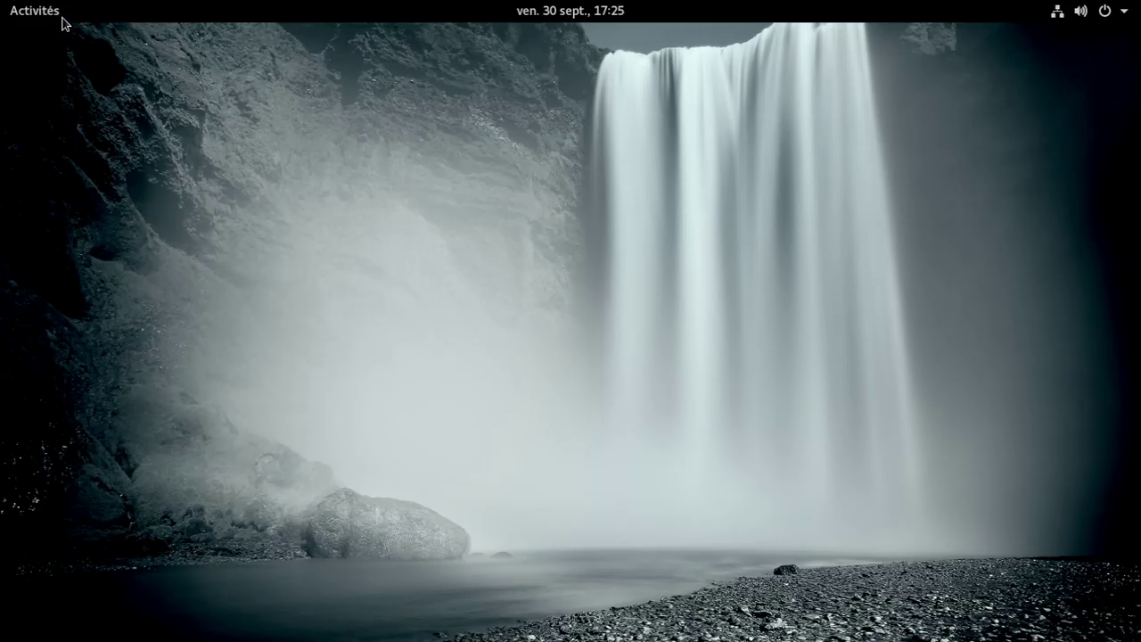
# Step: Launch LibreOffice Calc from the second page of the all-applications grid, look at the empty spreadsheet and close it
pyautogui.click(53, 11)
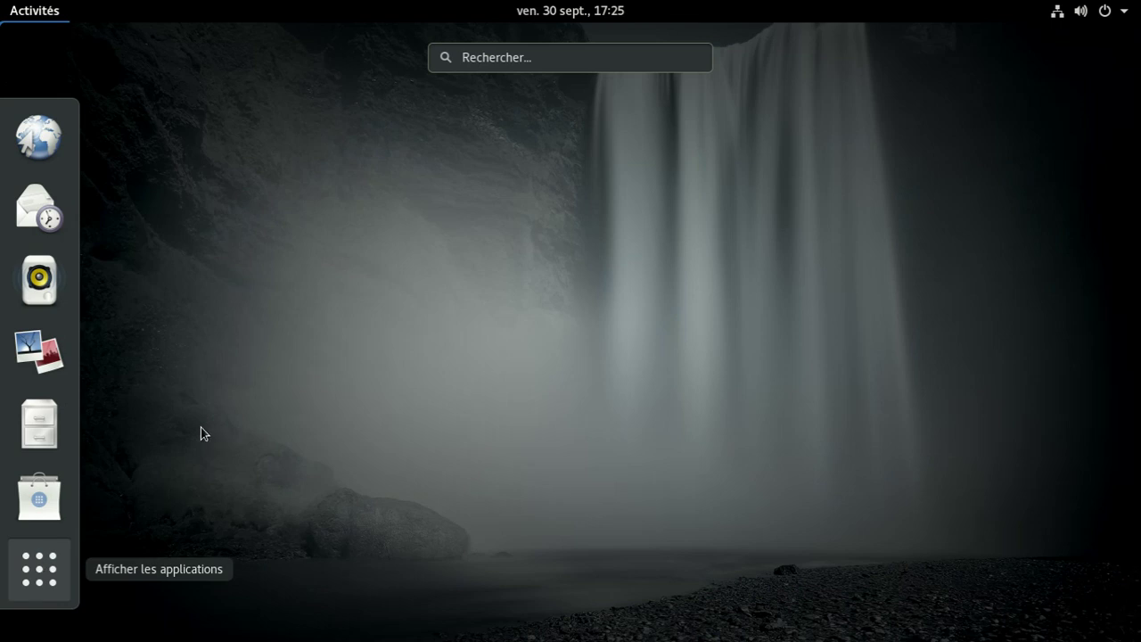
pyautogui.press('super+a')
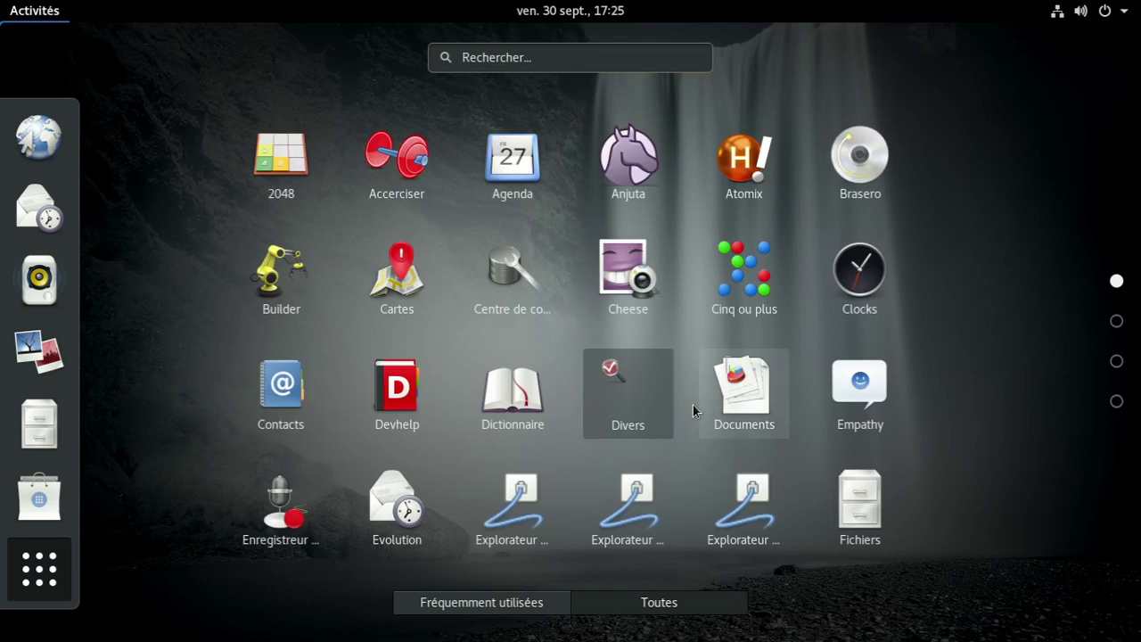
pyautogui.click(1117, 321)
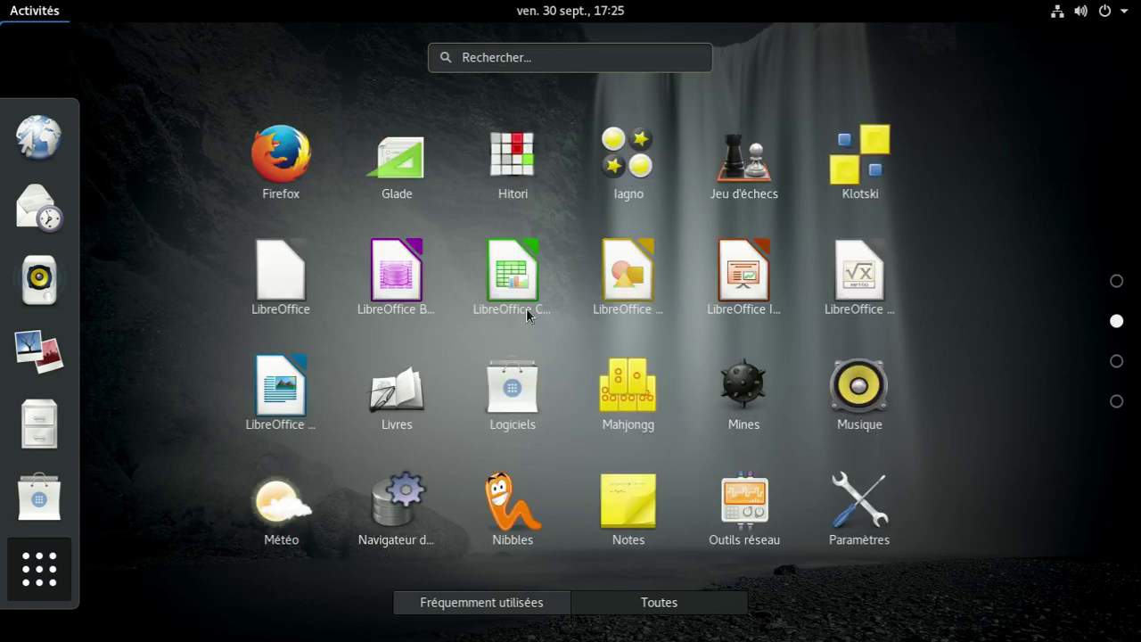
pyautogui.click(506, 267)
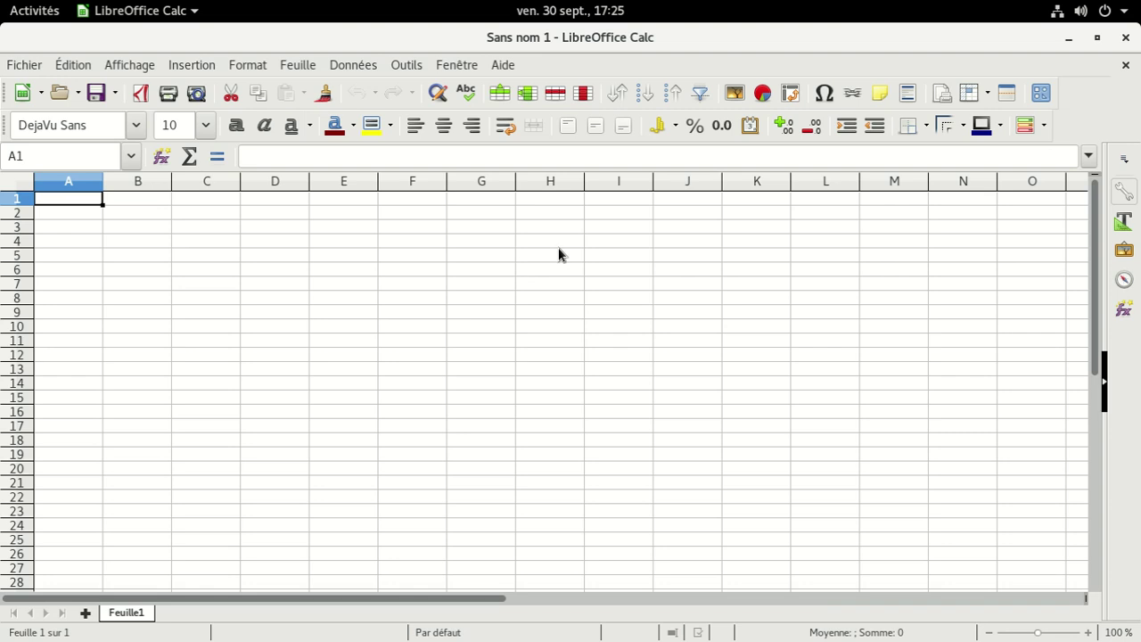
pyautogui.click(1125, 37)
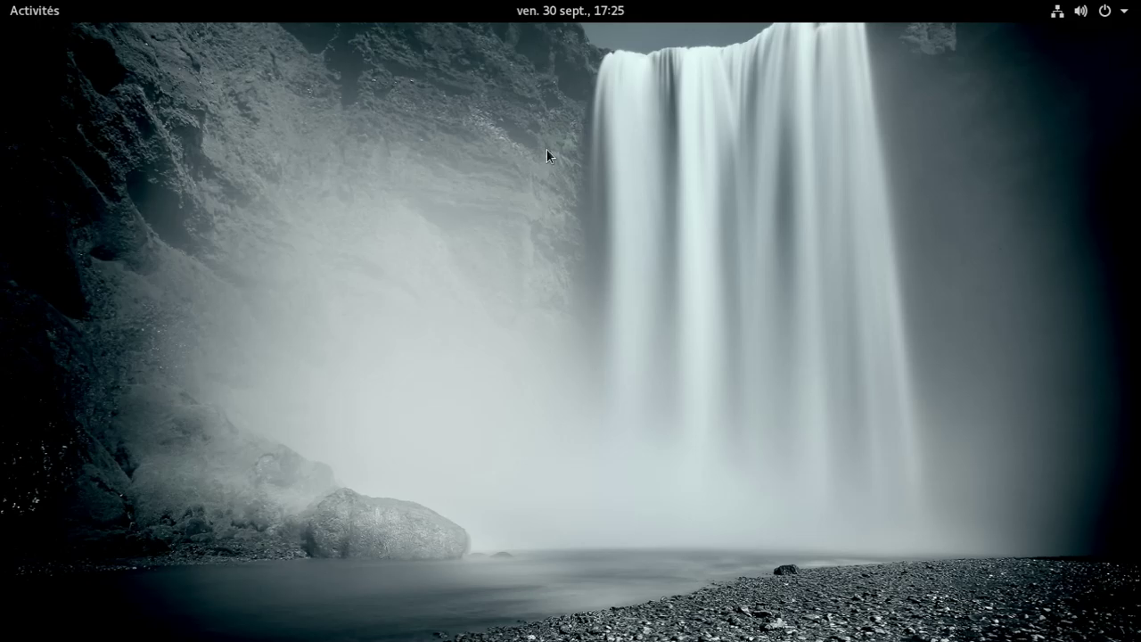
# Step: Restart the computer and boot the default Arch Linux entry in GRUB
pyautogui.click(1105, 13)
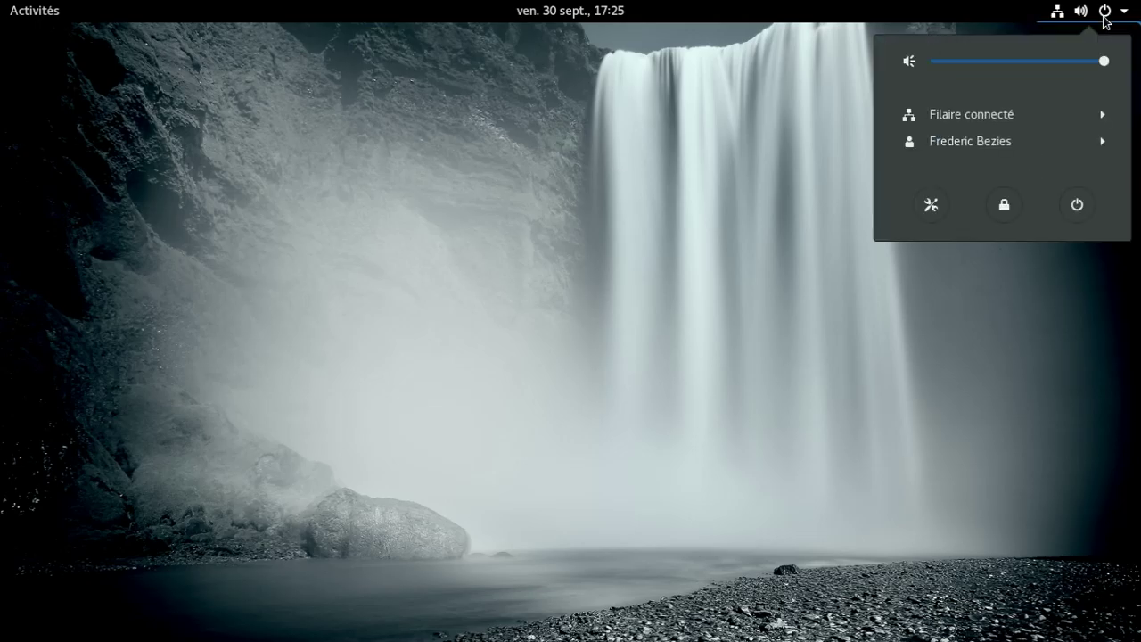
pyautogui.click(937, 149)
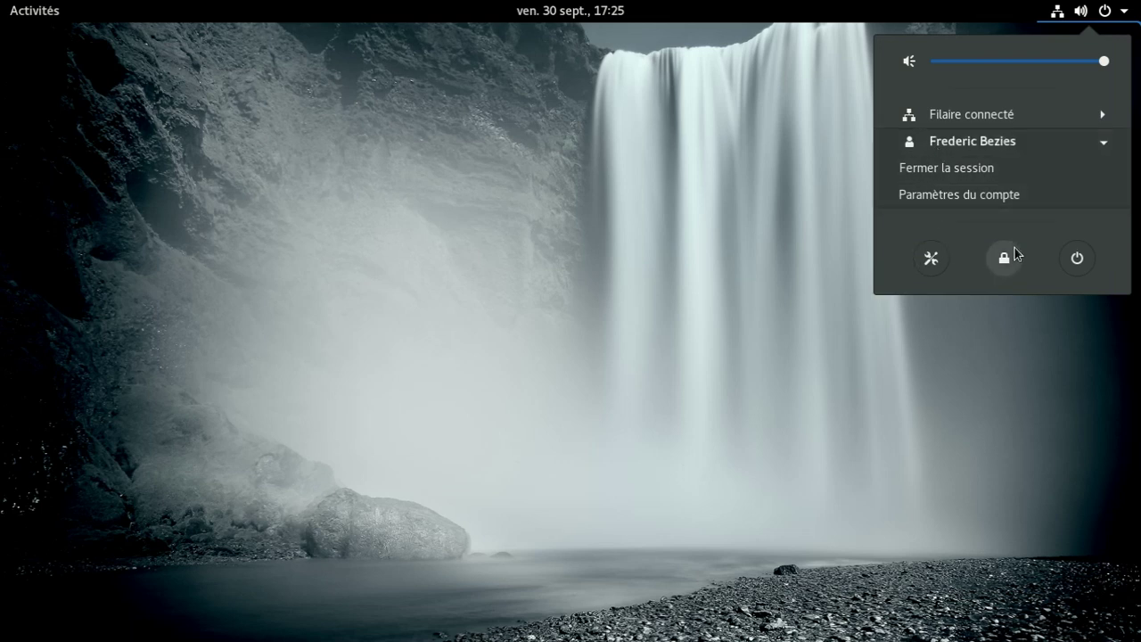
pyautogui.click(1076, 260)
pyautogui.click(595, 378)
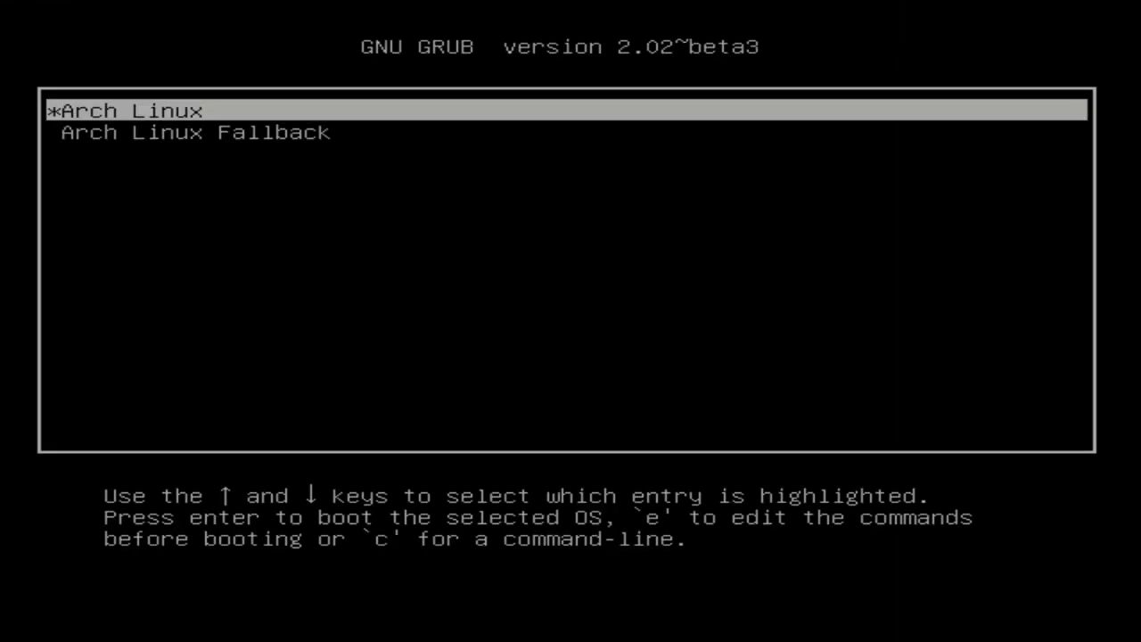
pyautogui.press('Return')
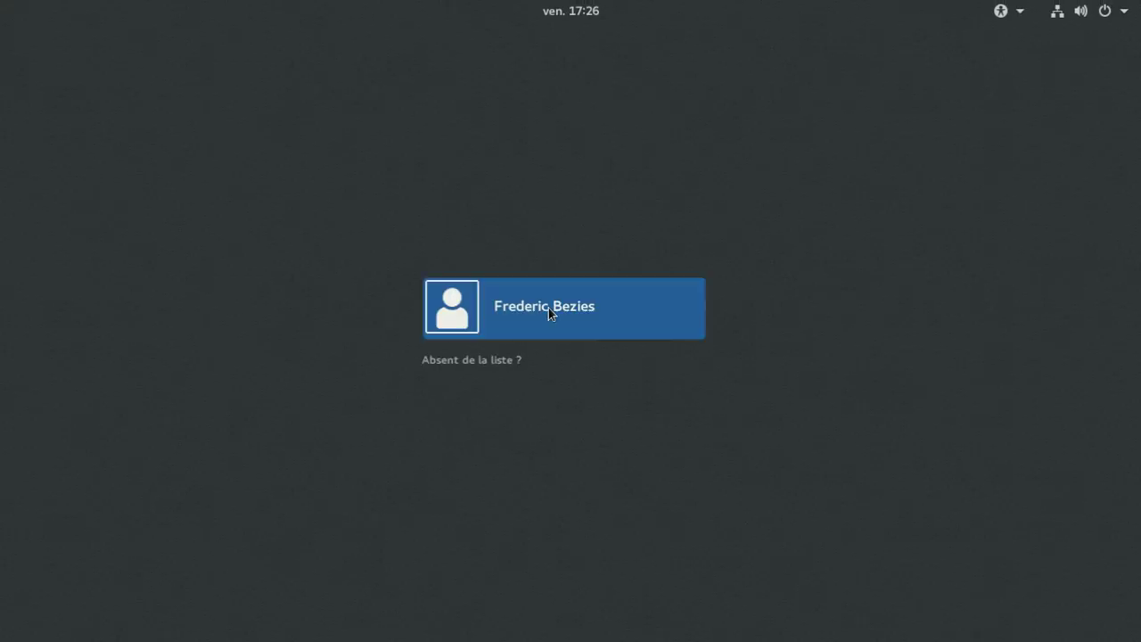
# Step: Select the user account, choose the standard GNOME session, and log in with the account password
pyautogui.click(549, 308)
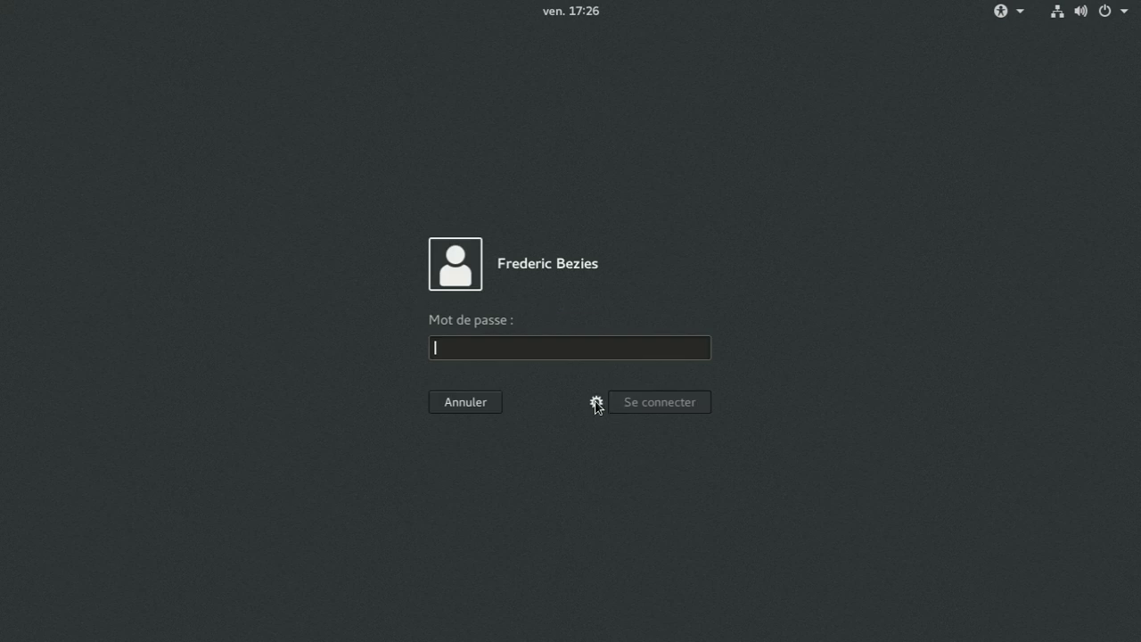
pyautogui.click(597, 404)
pyautogui.click(624, 450)
pyautogui.write('********')
pyautogui.press('Return')
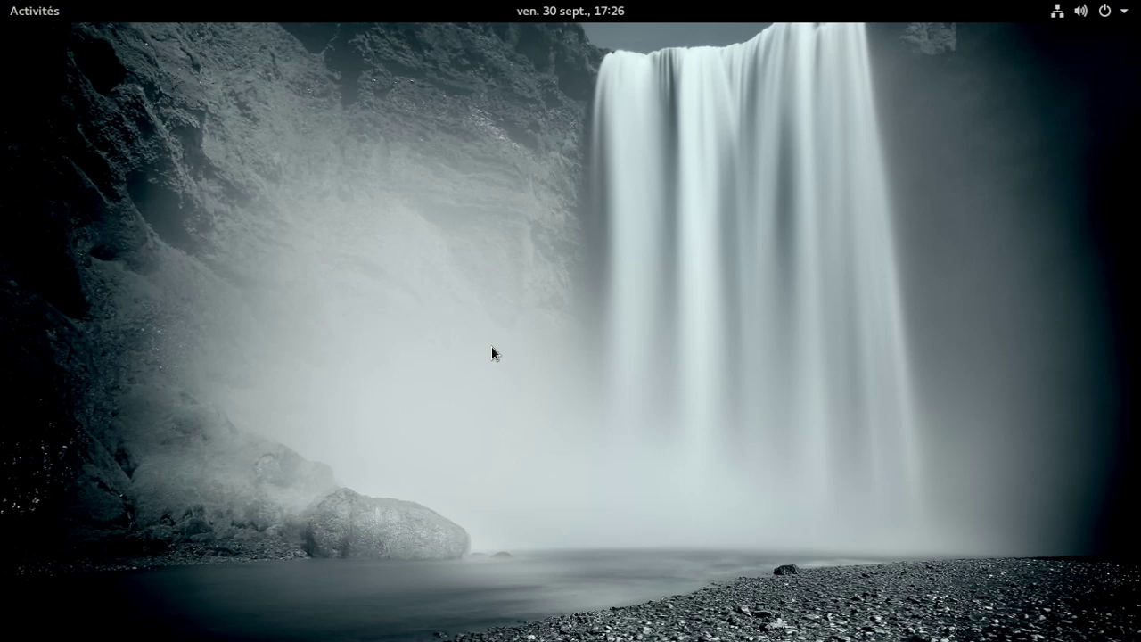
# Step: Launch Logiciels from the Activities overview
pyautogui.click(51, 16)
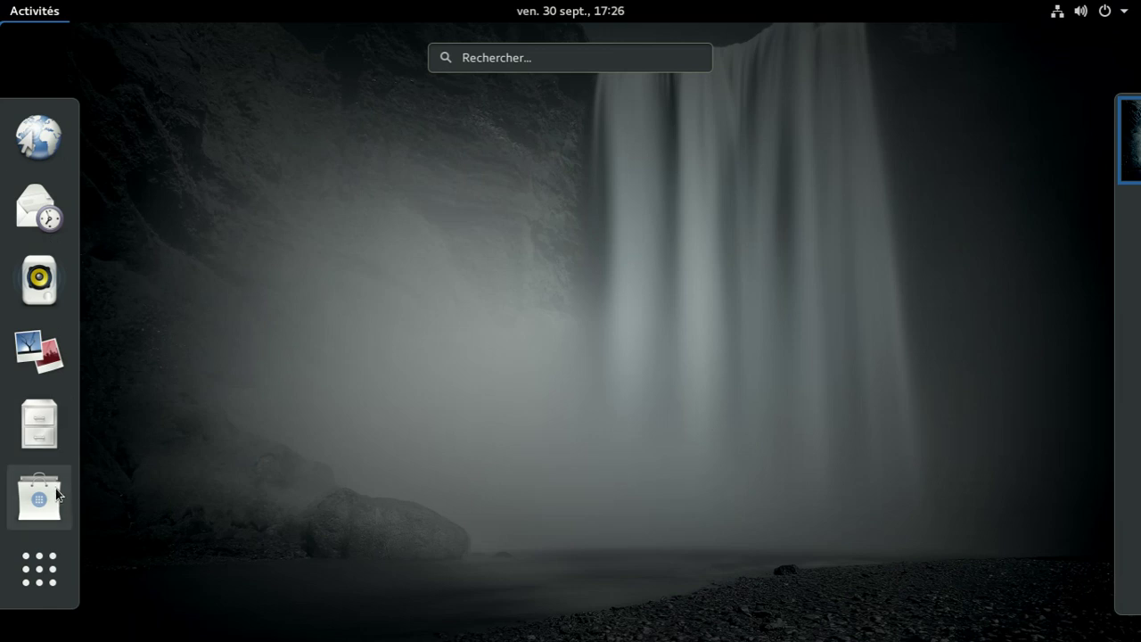
pyautogui.click(40, 498)
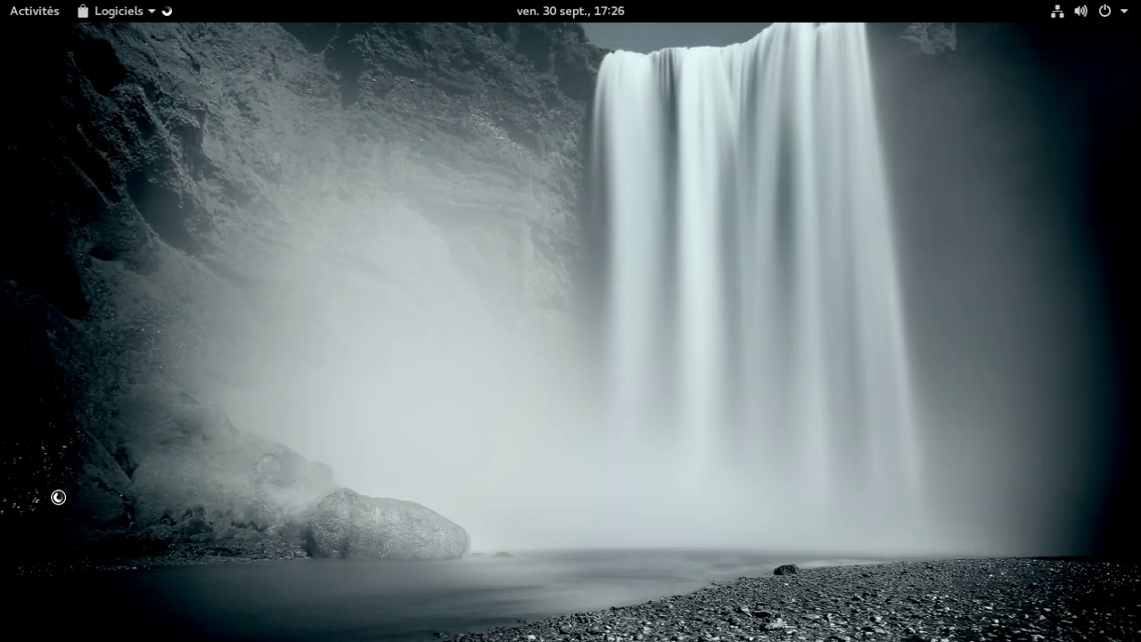